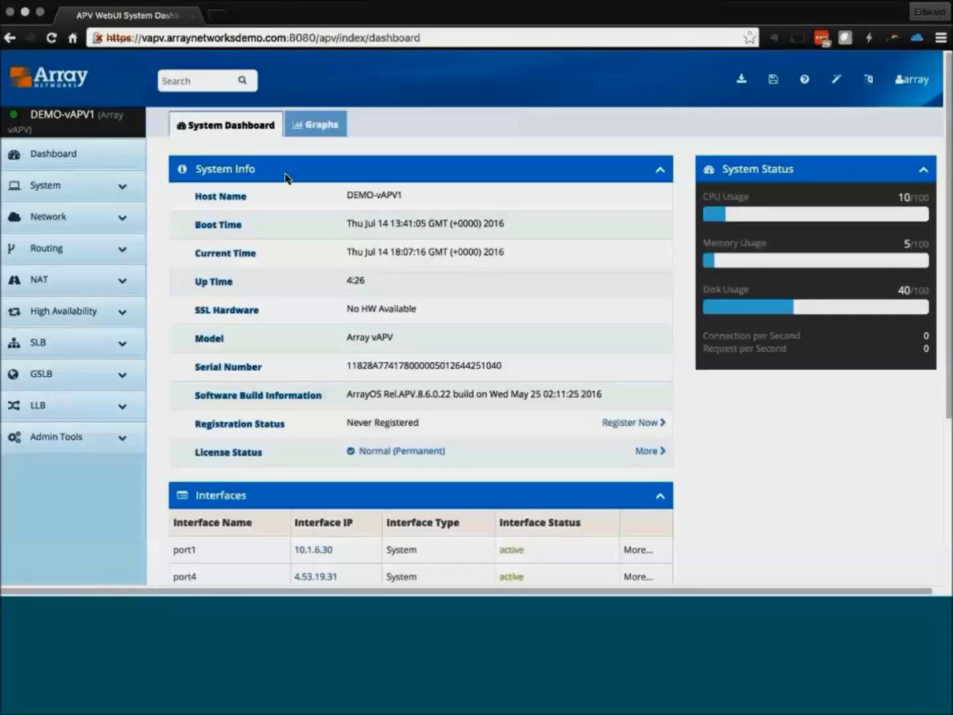
Open the dashboard's performance graphs and review the SLB real service and virtual service connection charts
left_click(316, 124)
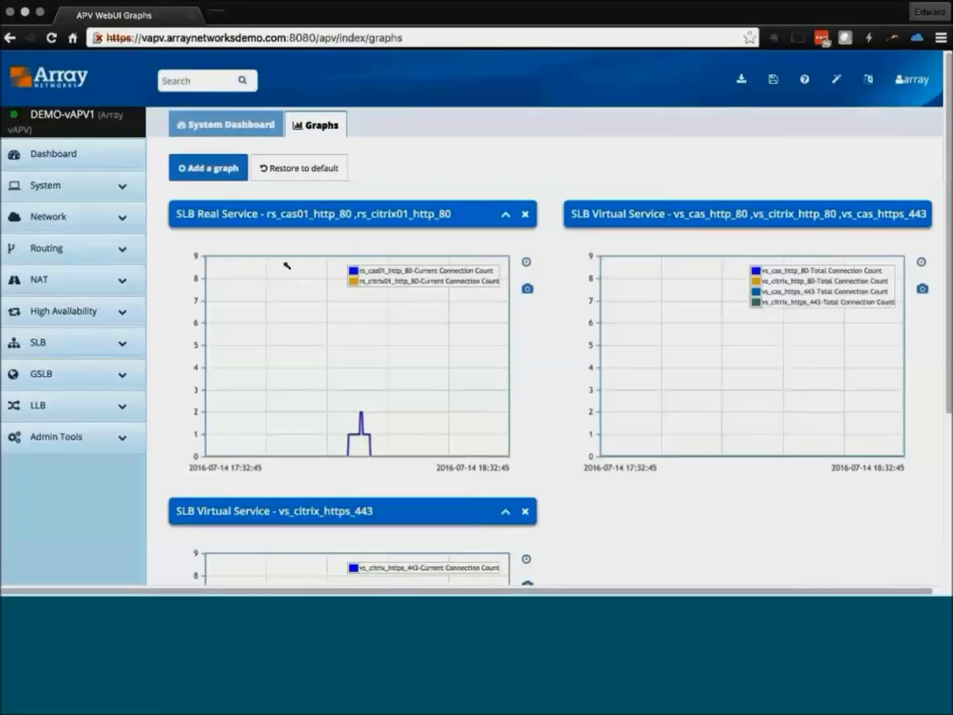
scroll(288, 271, "down", 1)
scroll(287, 266, "up", 1)
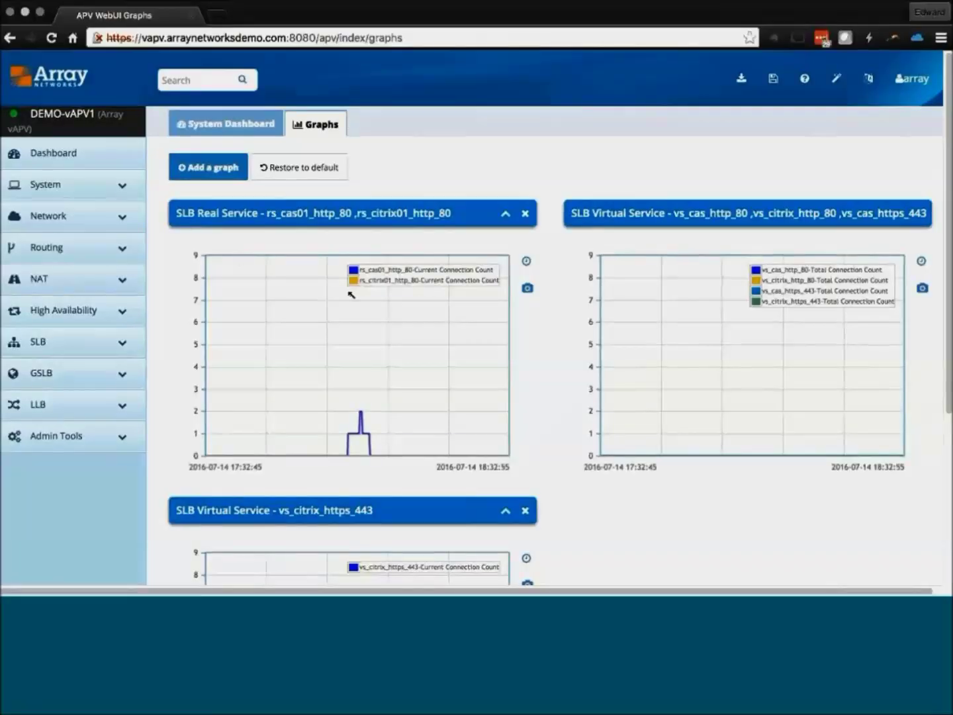
View the statistic fields offered for a new graph of virtual service vs_cas_http_80, without adding the graph
left_click(212, 174)
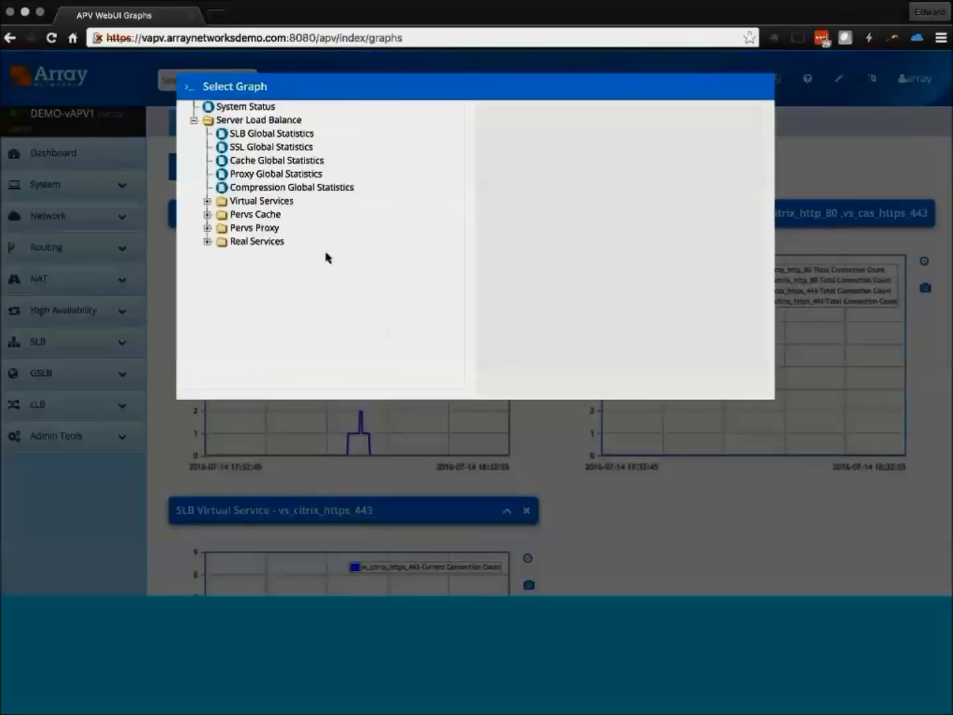
left_click(207, 201)
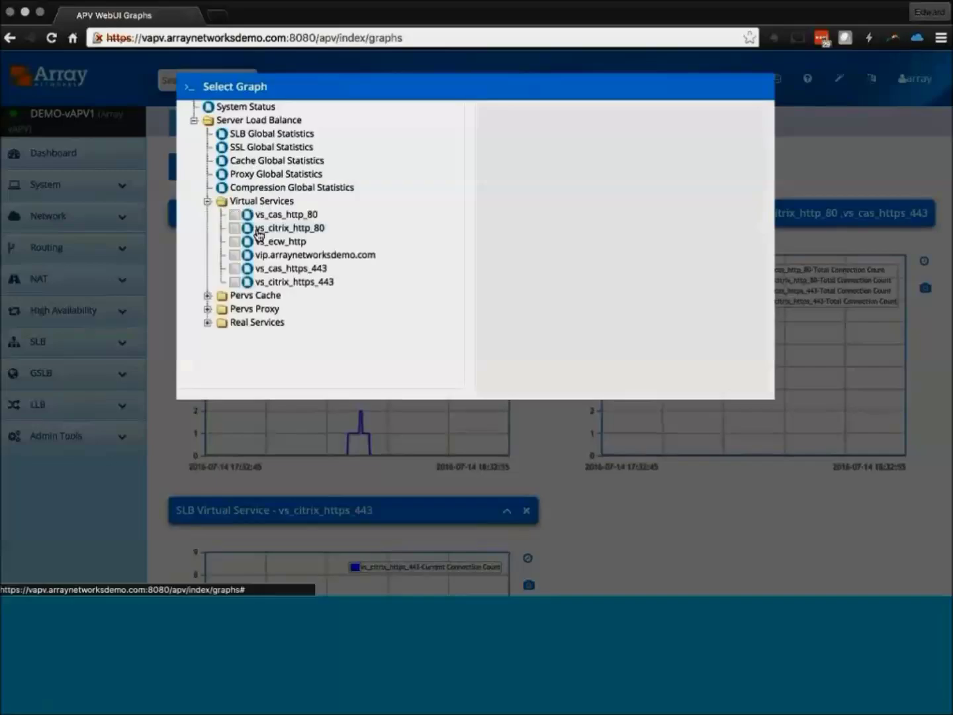
left_click(237, 215)
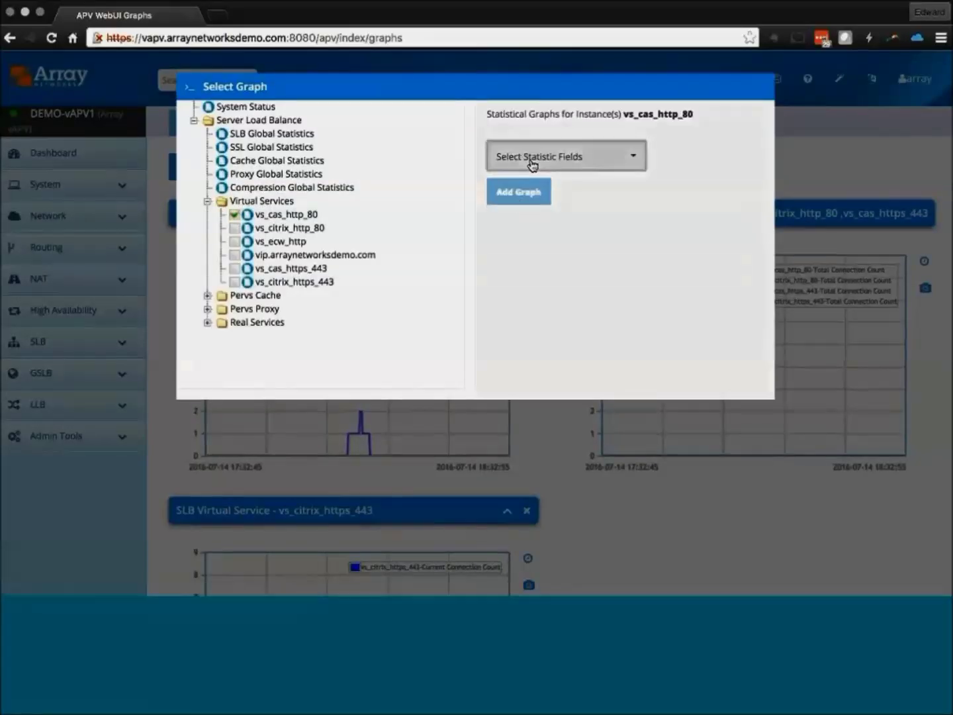
left_click(531, 162)
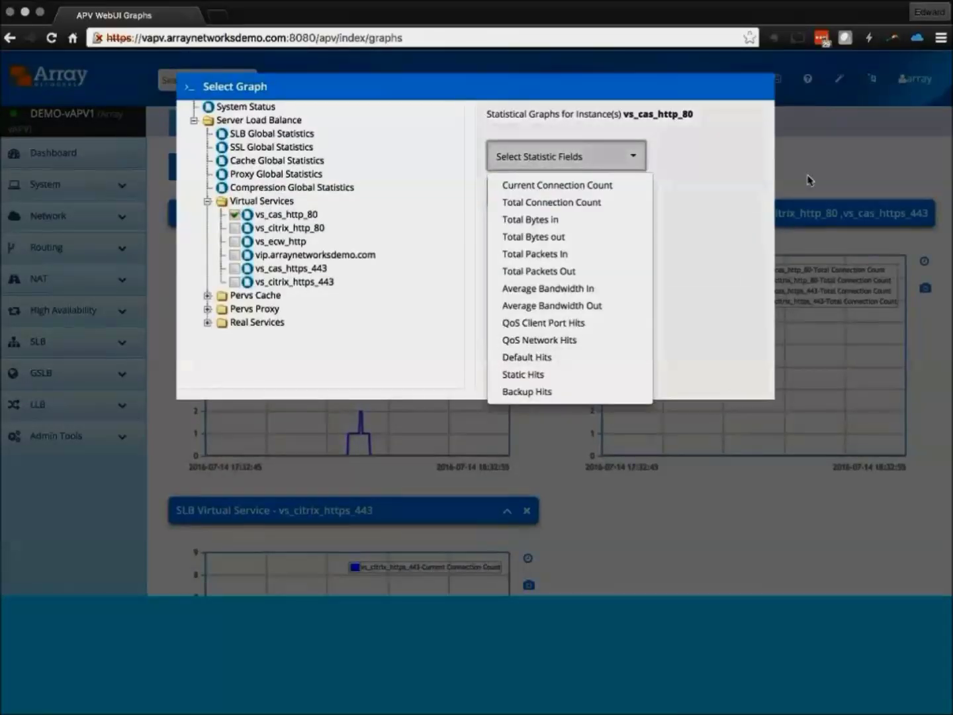
left_click(795, 233)
Check the start time, end time and auto-refresh options of the SLB Real Service graph without applying any
left_click(526, 262)
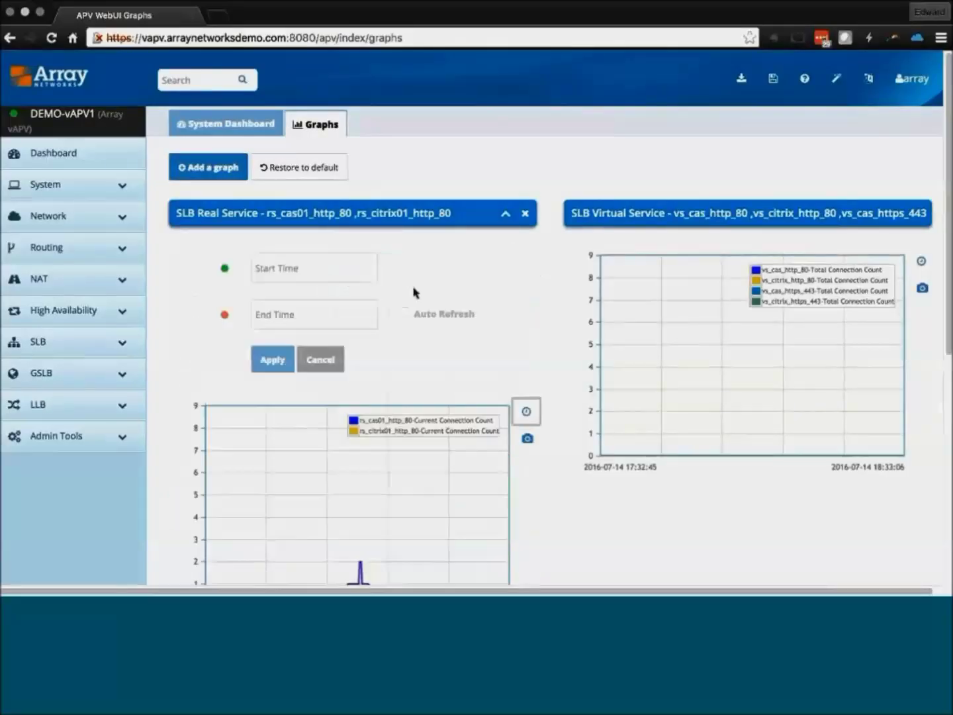
left_click(510, 359)
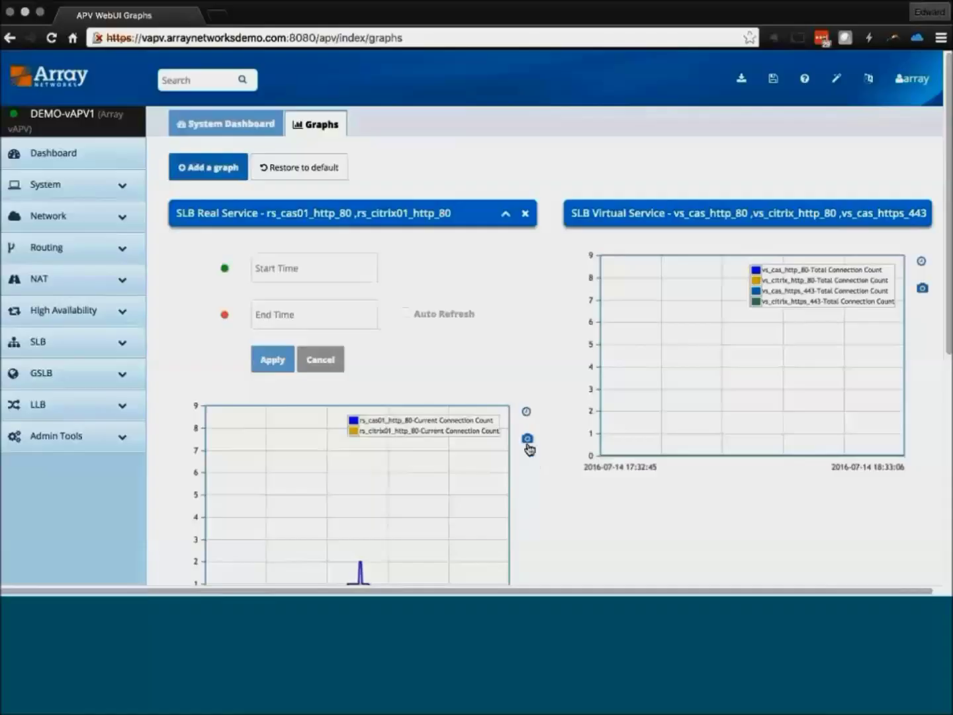
left_click(320, 360)
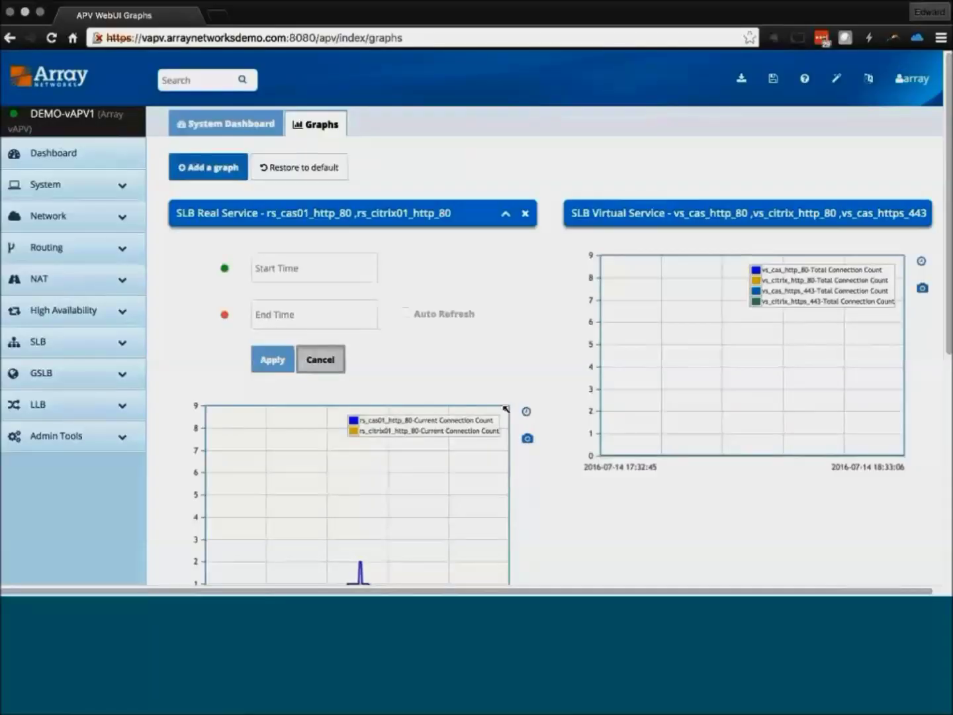
left_click(528, 288)
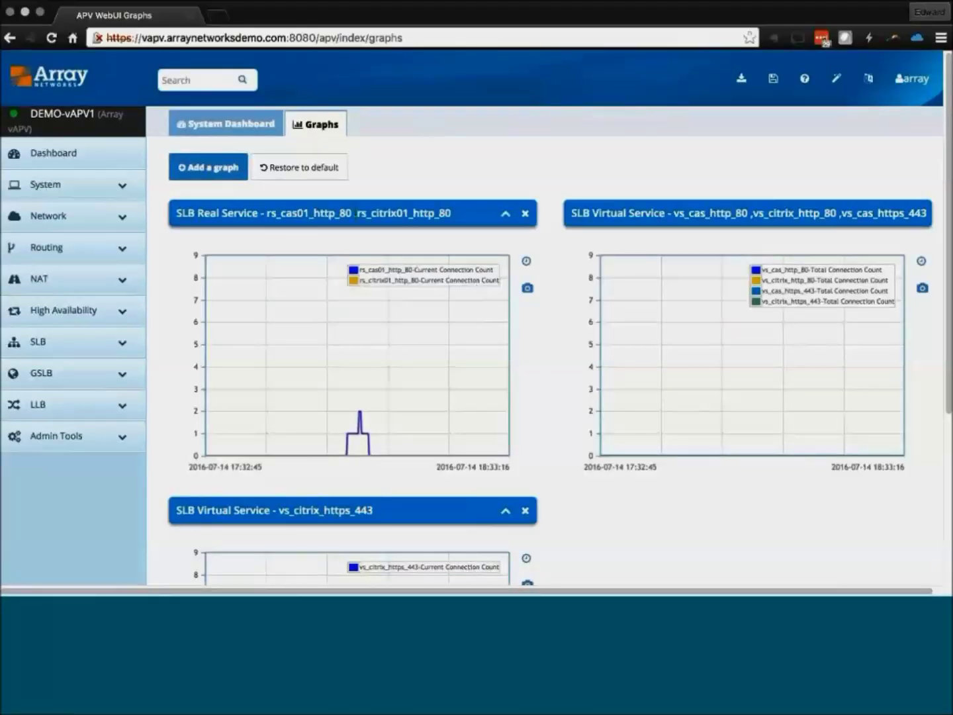
Return to the system dashboard, and review the system's host settings, WebUI access control and WebWall interface list
left_click(240, 132)
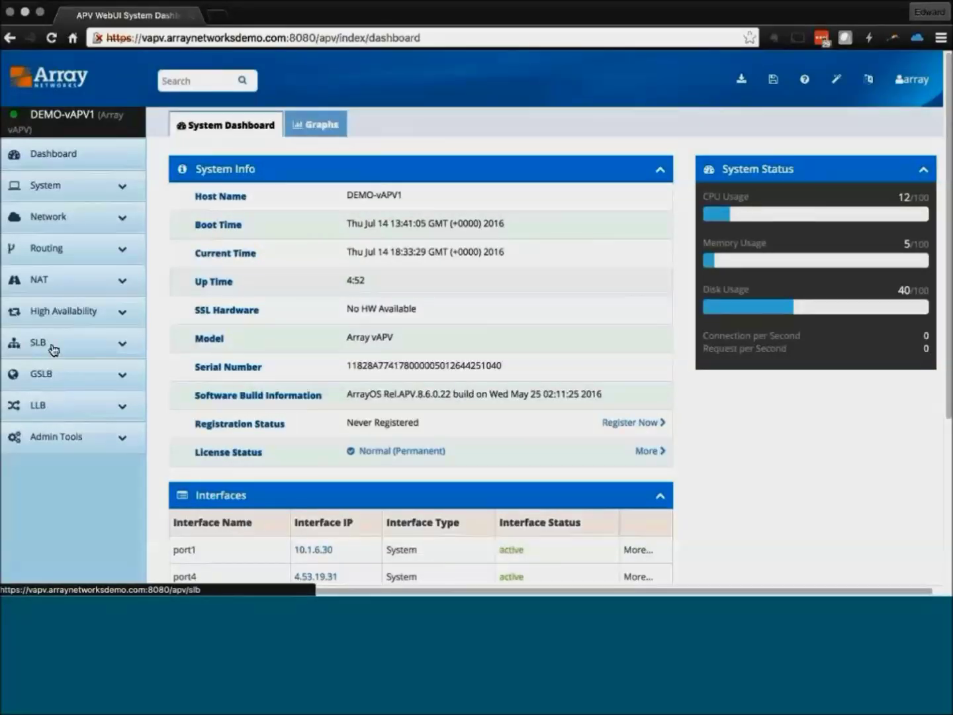
left_click(39, 187)
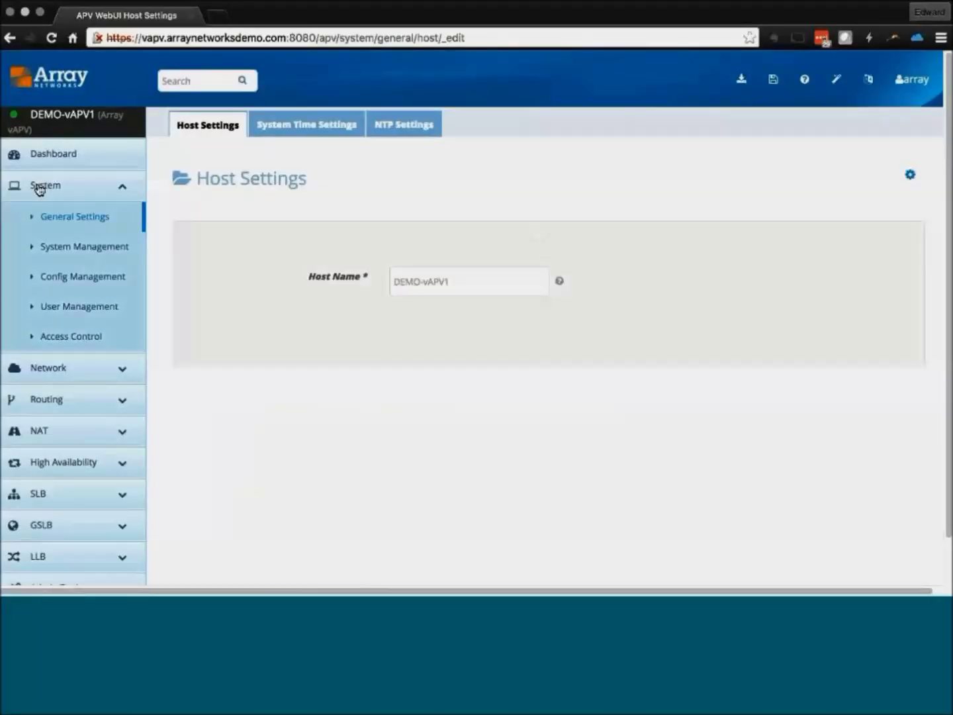
left_click(56, 337)
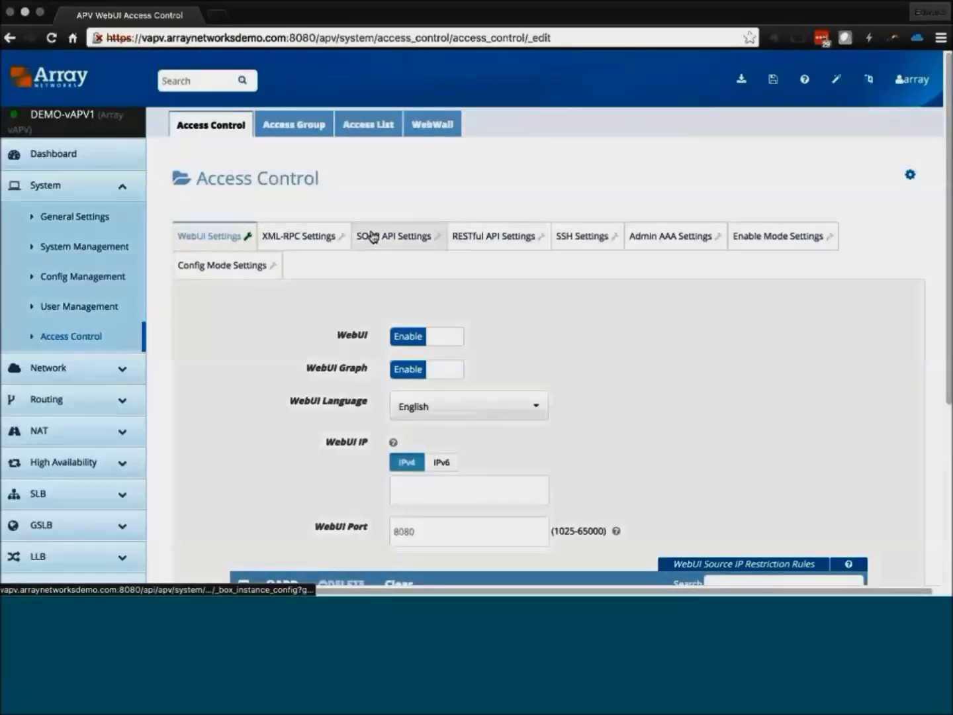
left_click(430, 131)
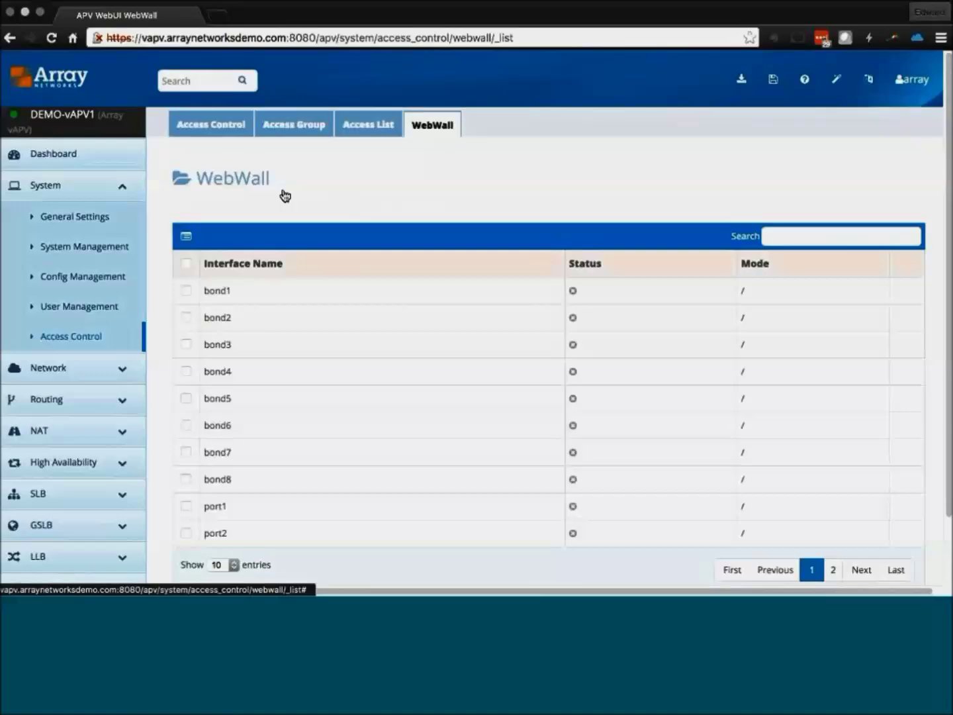
Review the system network interfaces and the default, Eroute and auto-created Eroute routing pages
left_click(116, 364)
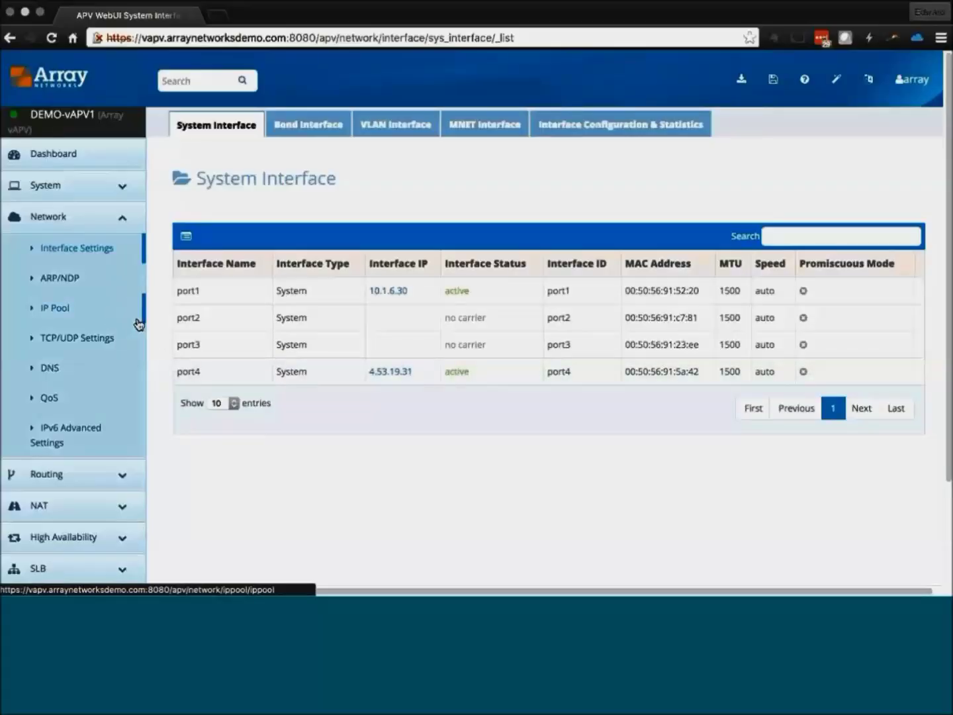
left_click(45, 477)
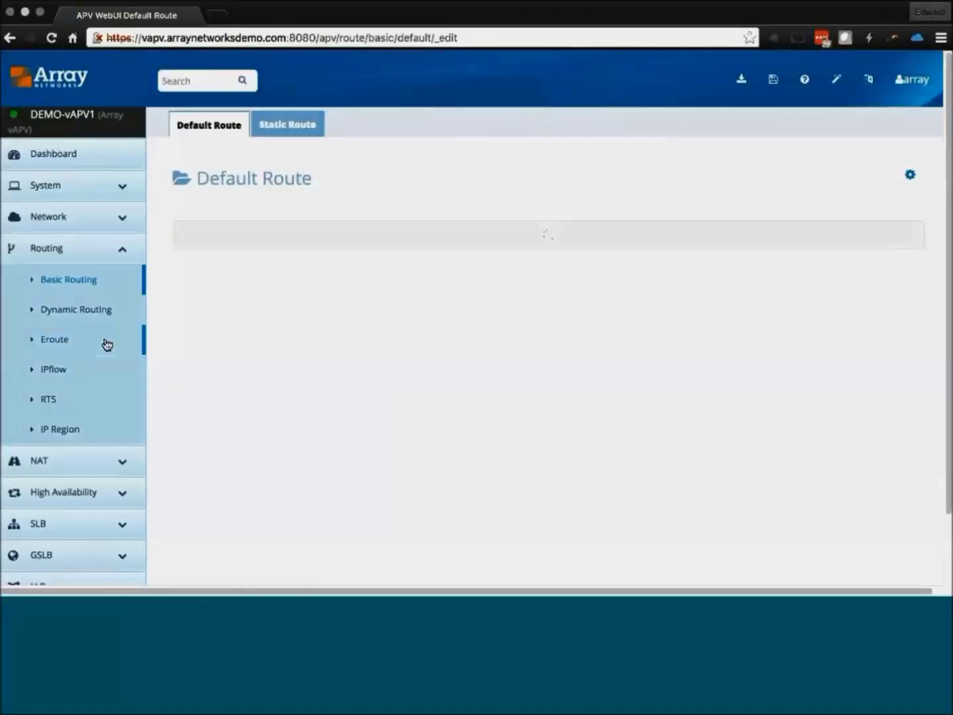
left_click(53, 348)
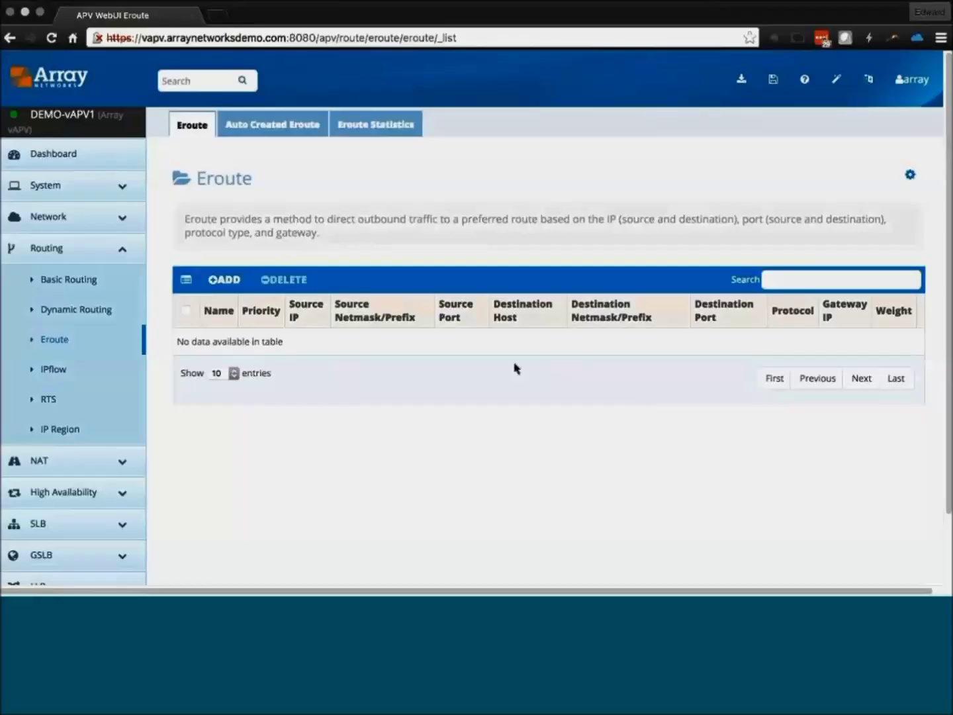
left_click(270, 127)
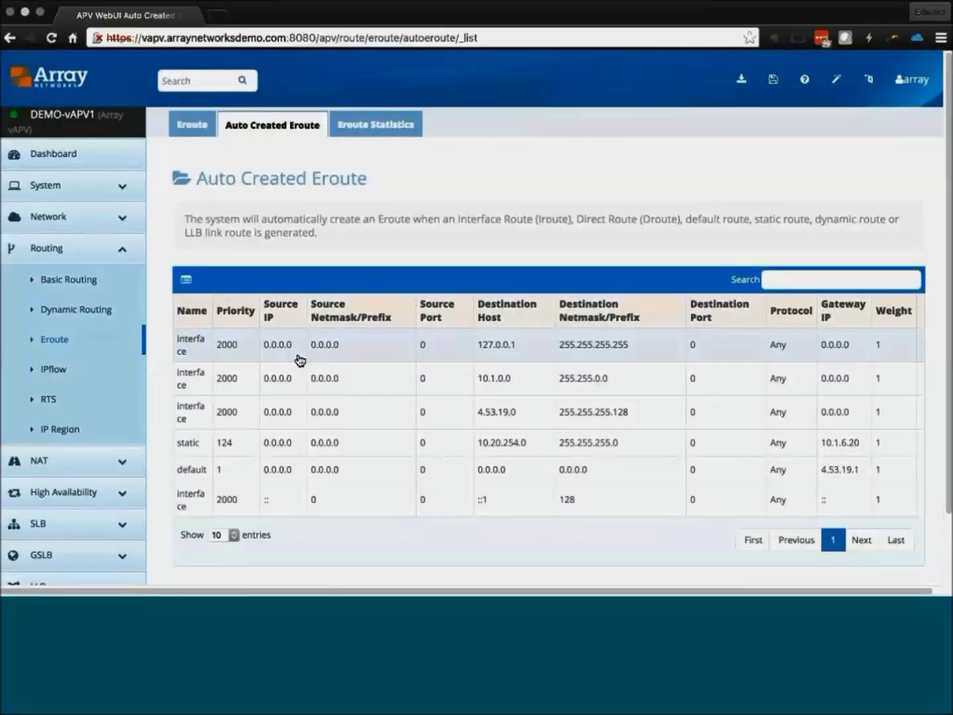
Review the static NAT configuration and the basic High Availability general settings
left_click(41, 462)
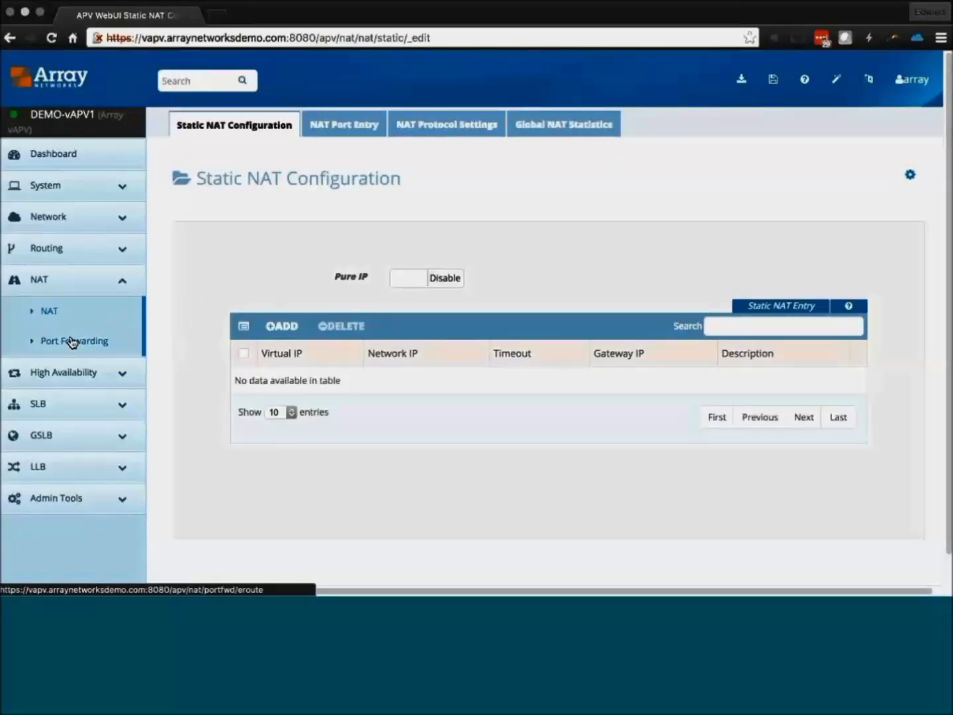
left_click(63, 375)
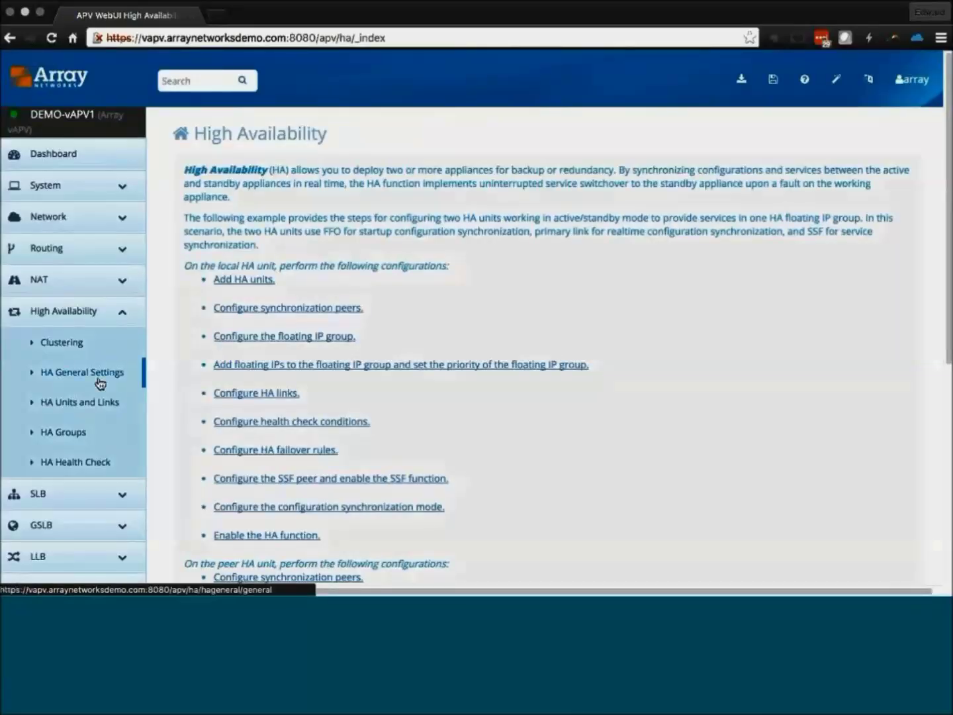
left_click(97, 378)
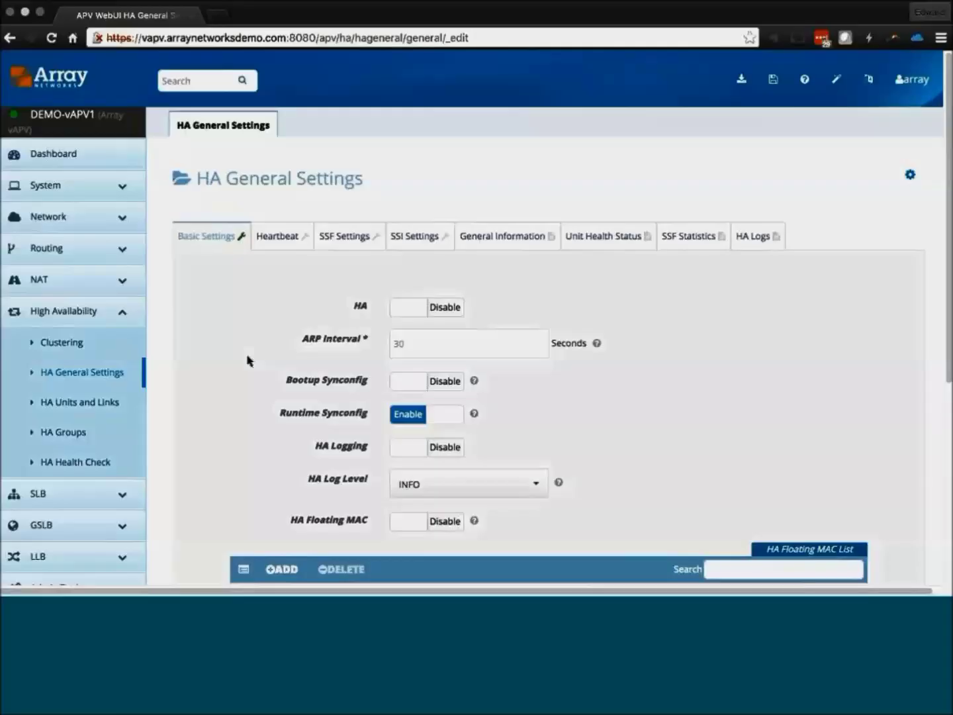
scroll(99, 454, "down", 1)
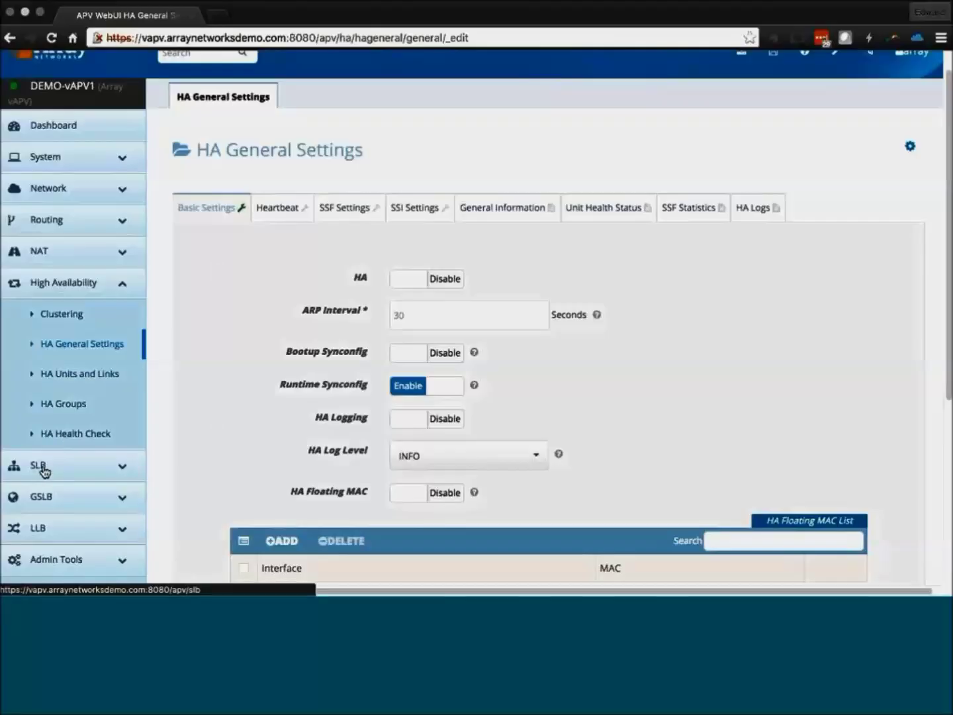
scroll(129, 442, "down", 1)
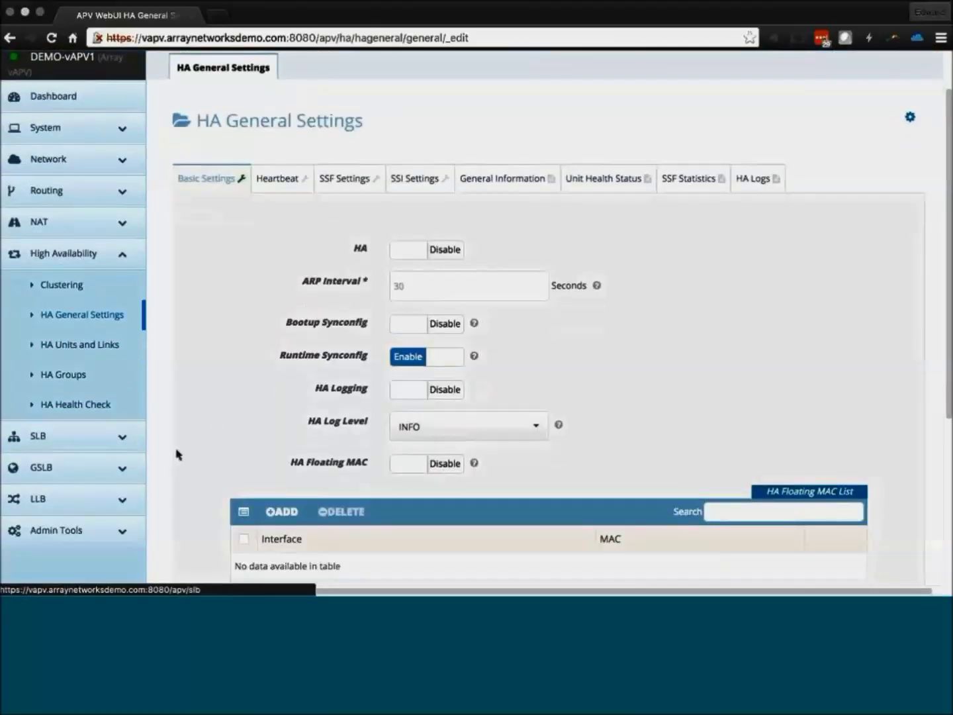
Review the Server Load Balancing configuration overview and open the SSL global settings
left_click(39, 436)
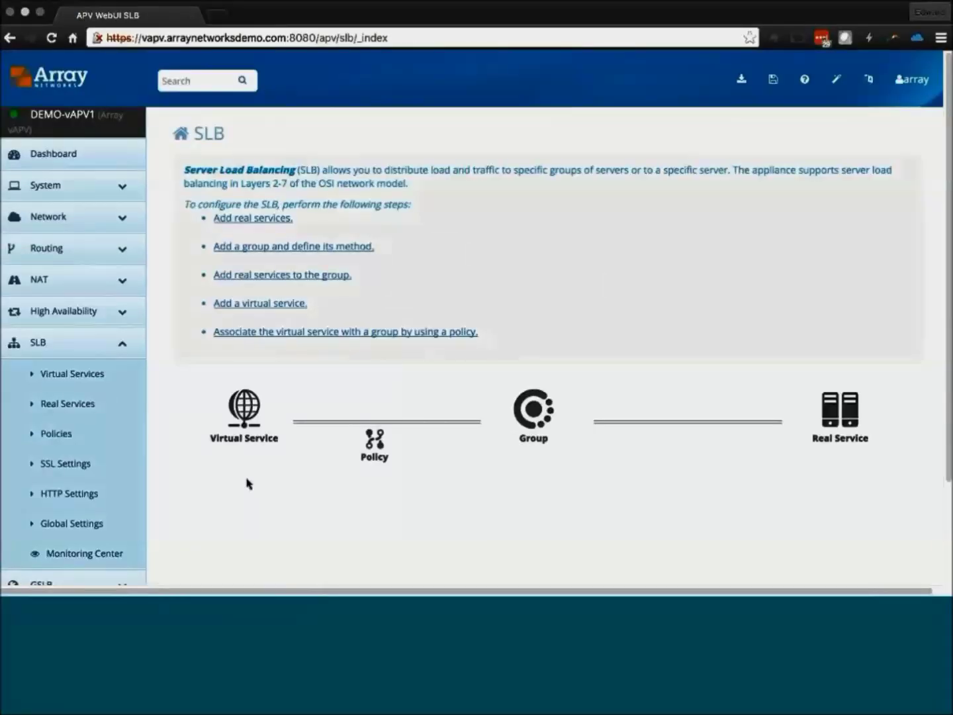
scroll(238, 467, "down", 1)
scroll(240, 468, "down", 1)
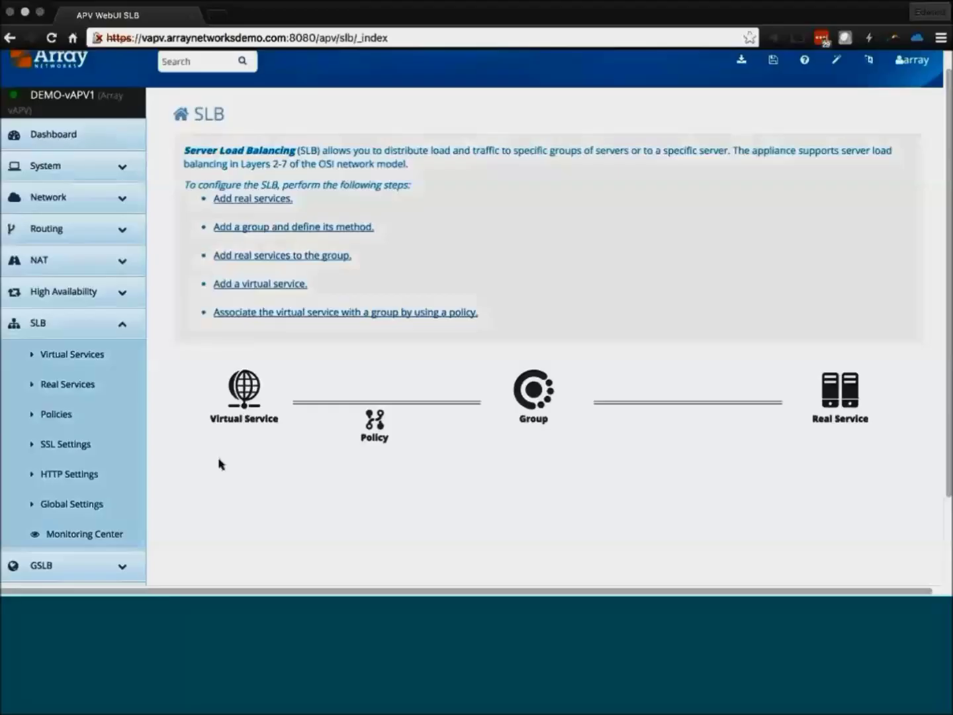
left_click(79, 445)
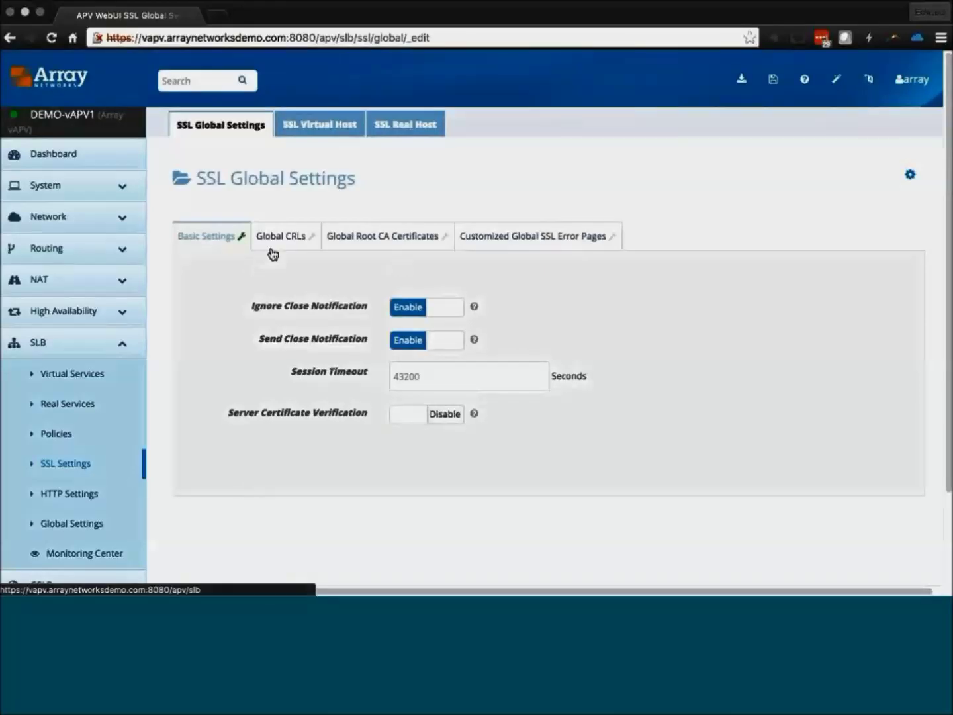
View the SSL virtual host list and the form for a new SSL virtual host, without creating one
left_click(320, 126)
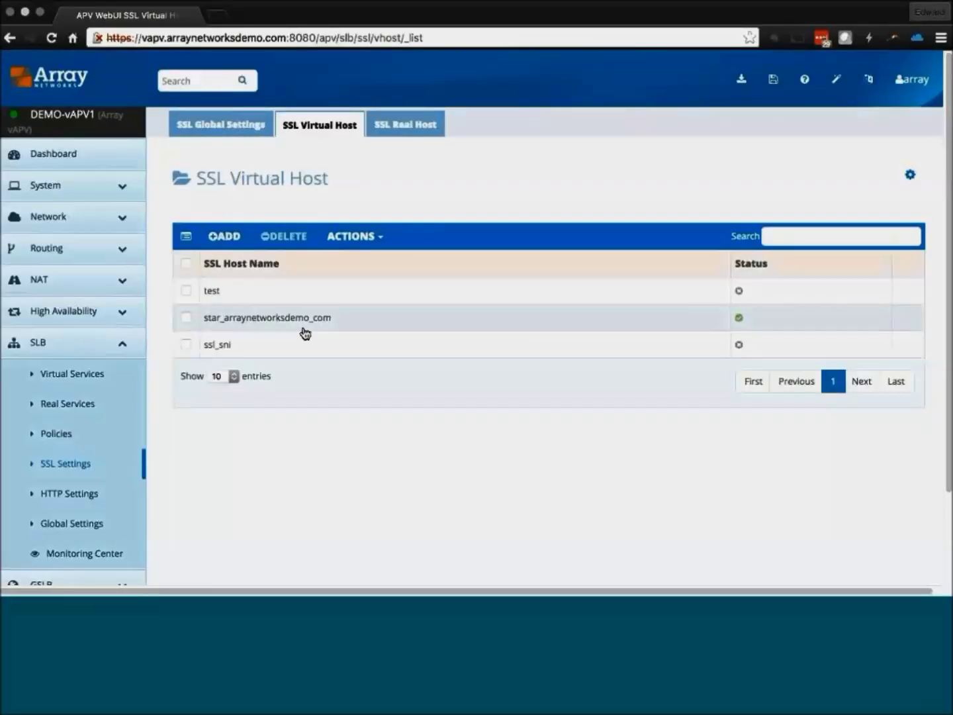
left_click(225, 238)
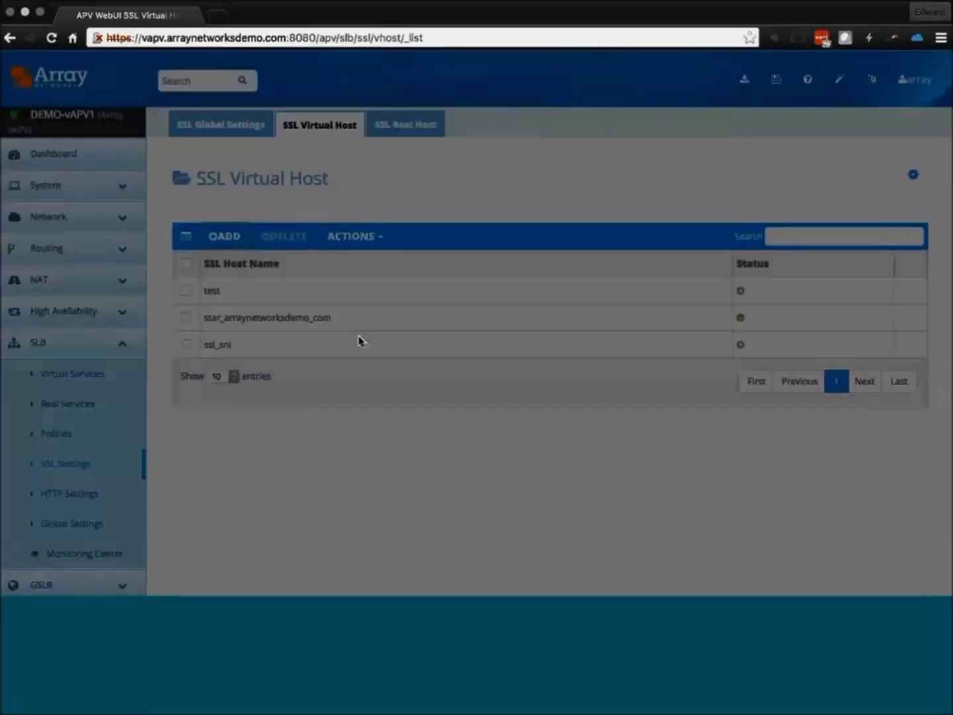
left_click(379, 163)
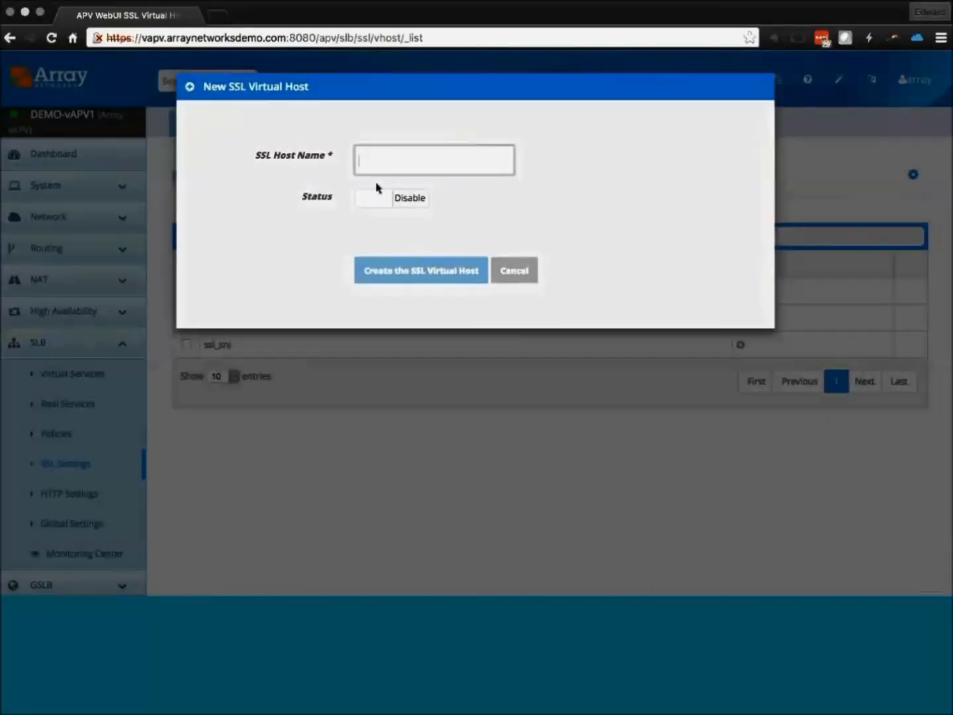
left_click(516, 275)
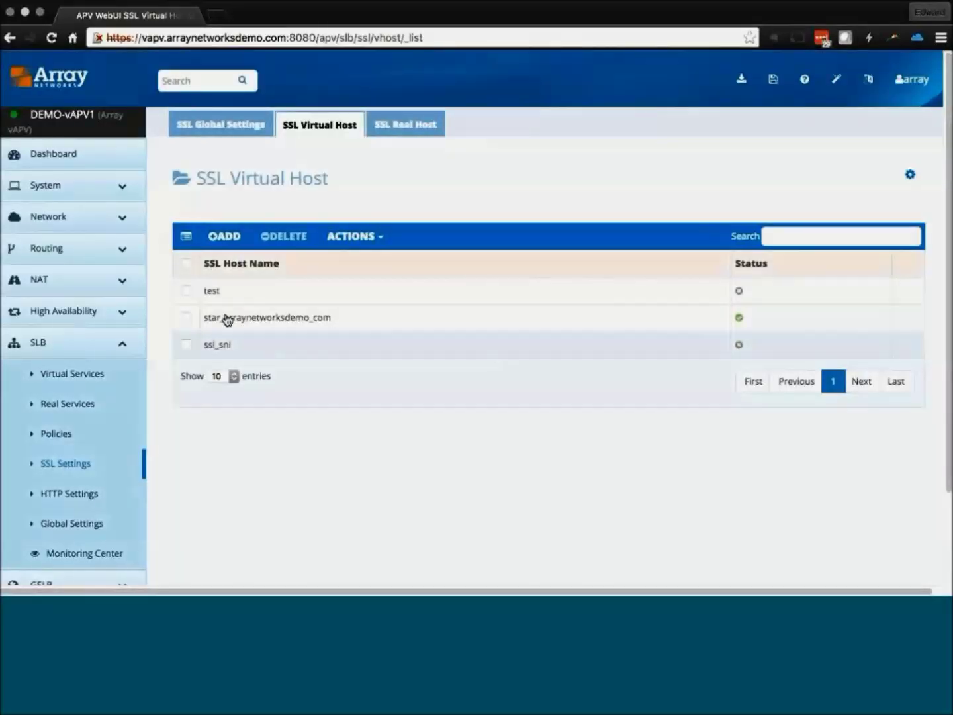
Review the certificates and advanced options of the star_arraynetworksdemo_com SSL virtual host, including the available SSL protocol versions
left_click(245, 324)
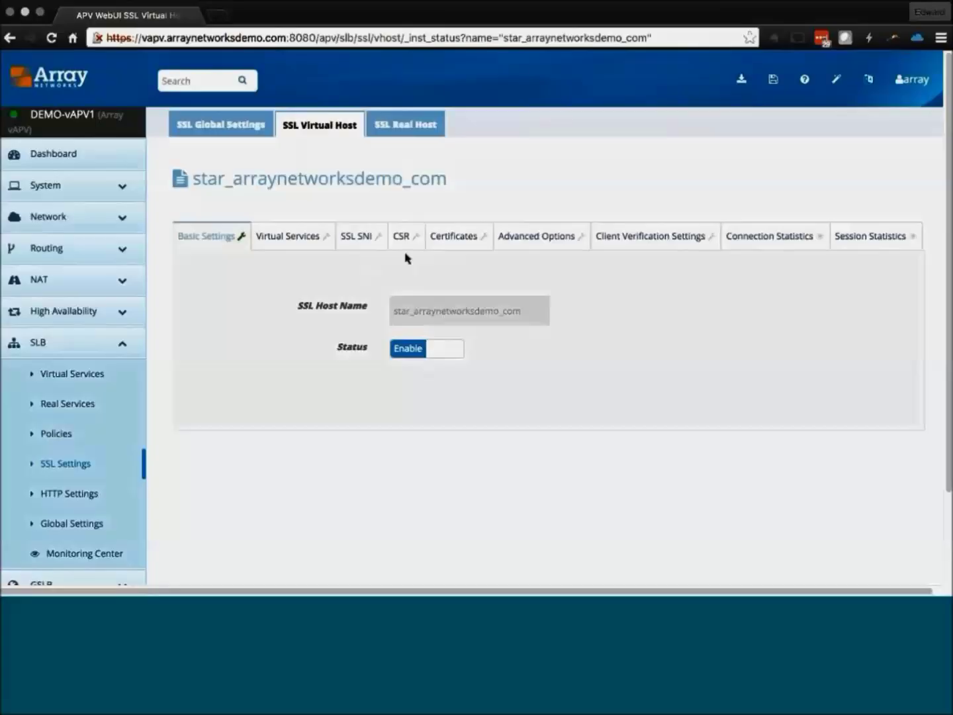
left_click(457, 244)
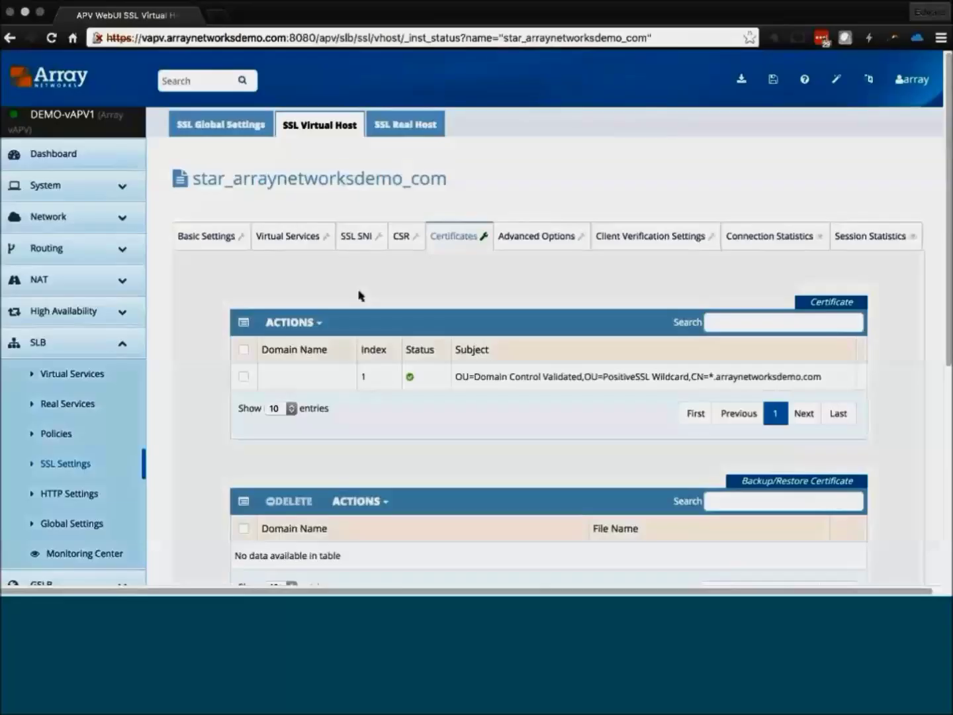
left_click(534, 236)
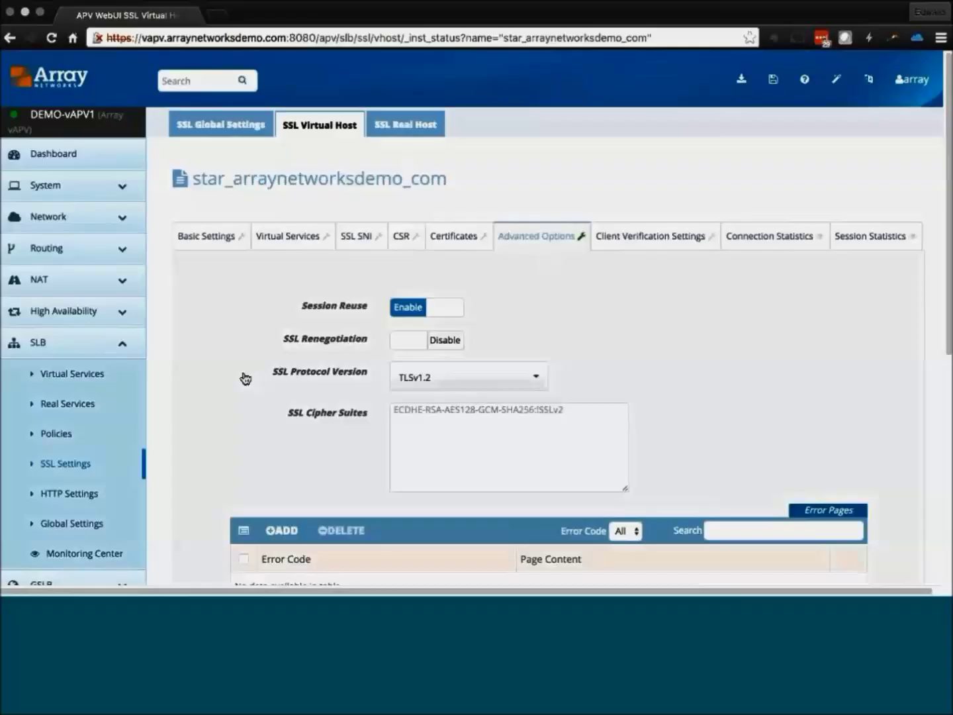
scroll(245, 378, "down", 2)
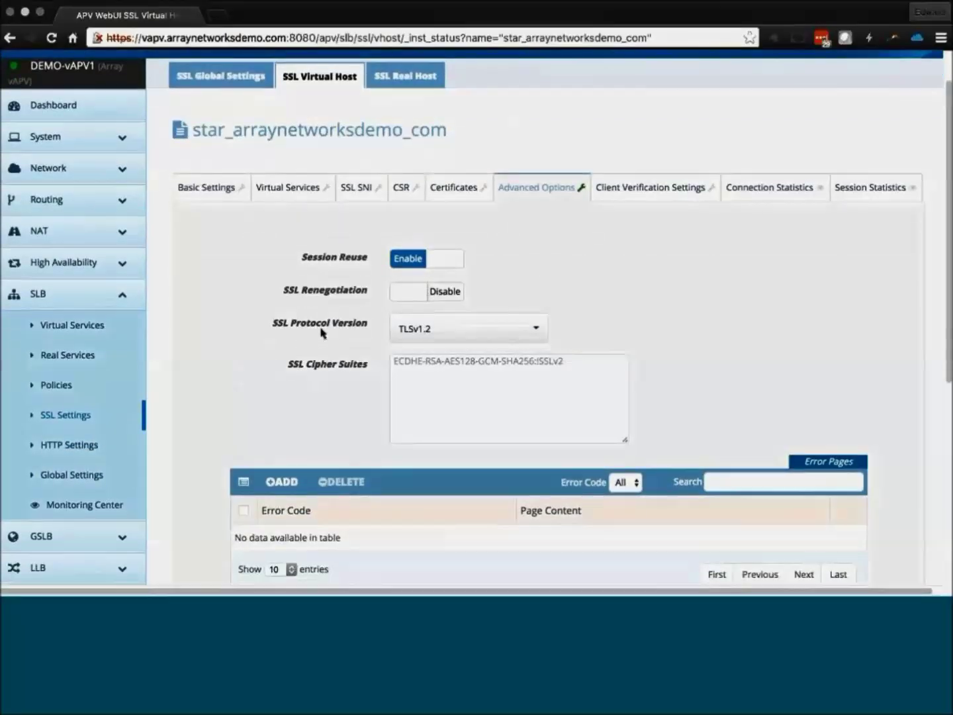
left_click(429, 337)
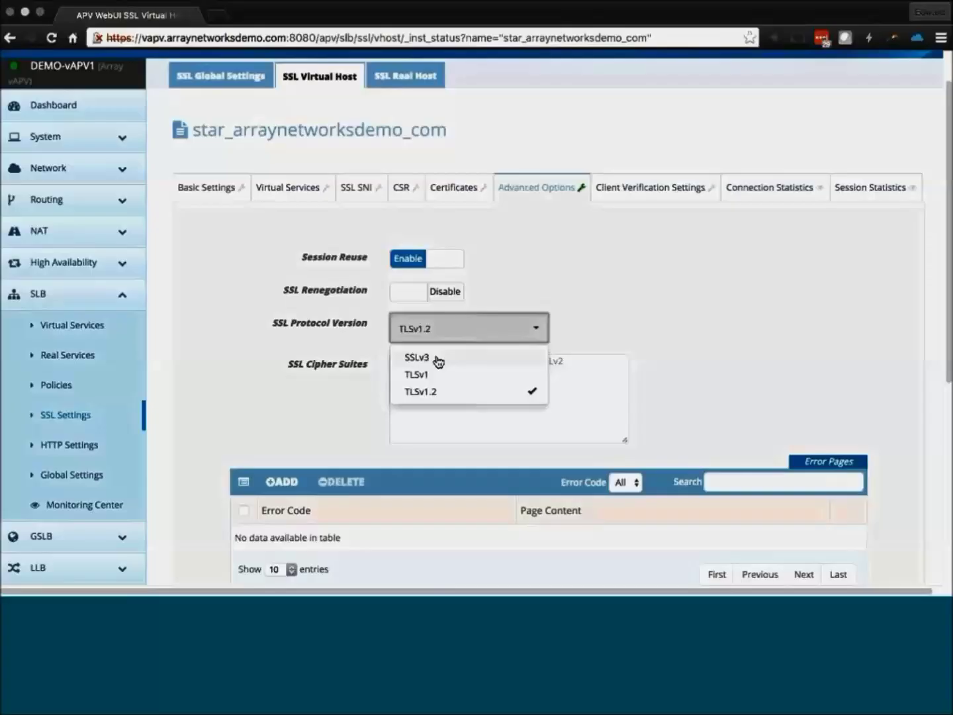
left_click(752, 372)
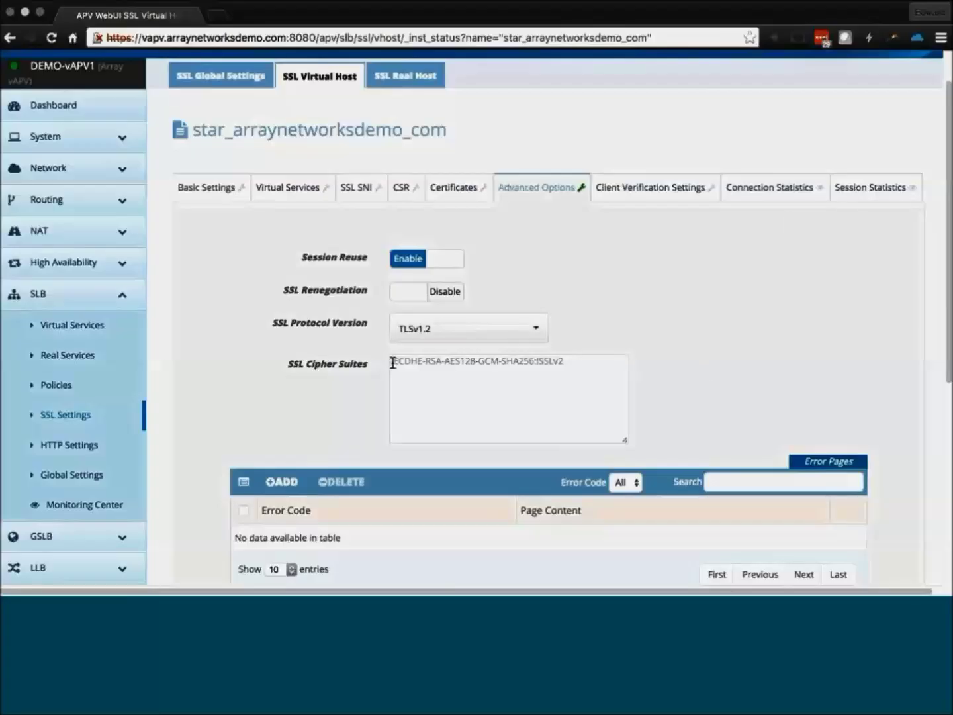
Examine the SSL cipher suites string of the star_arraynetworksdemo_com virtual host by highlighting its parts
left_click_drag(393, 361, 563, 370)
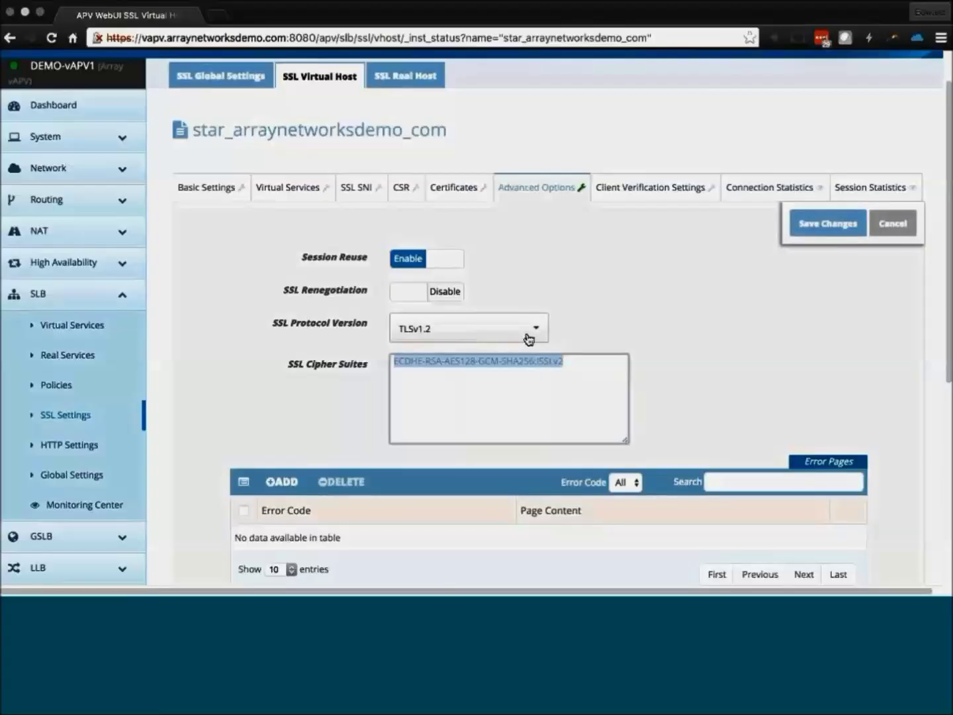
left_click(438, 384)
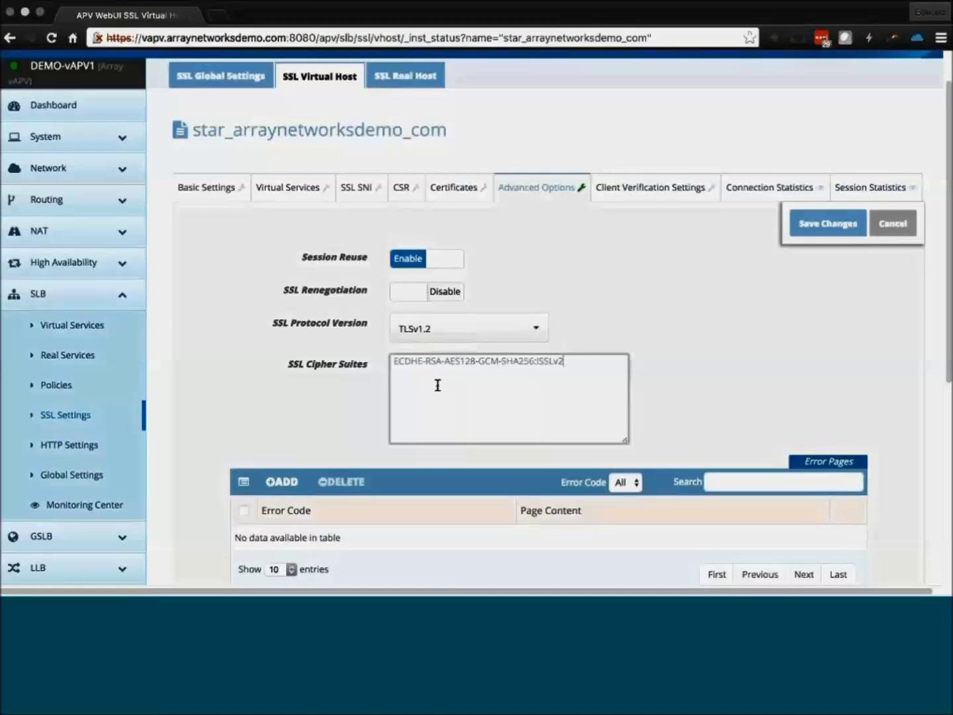
left_click_drag(396, 360, 415, 364)
left_click(417, 362)
Review the full SSL cipher suites list in the test virtual host's advanced options and leave editing without saving
left_click(313, 77)
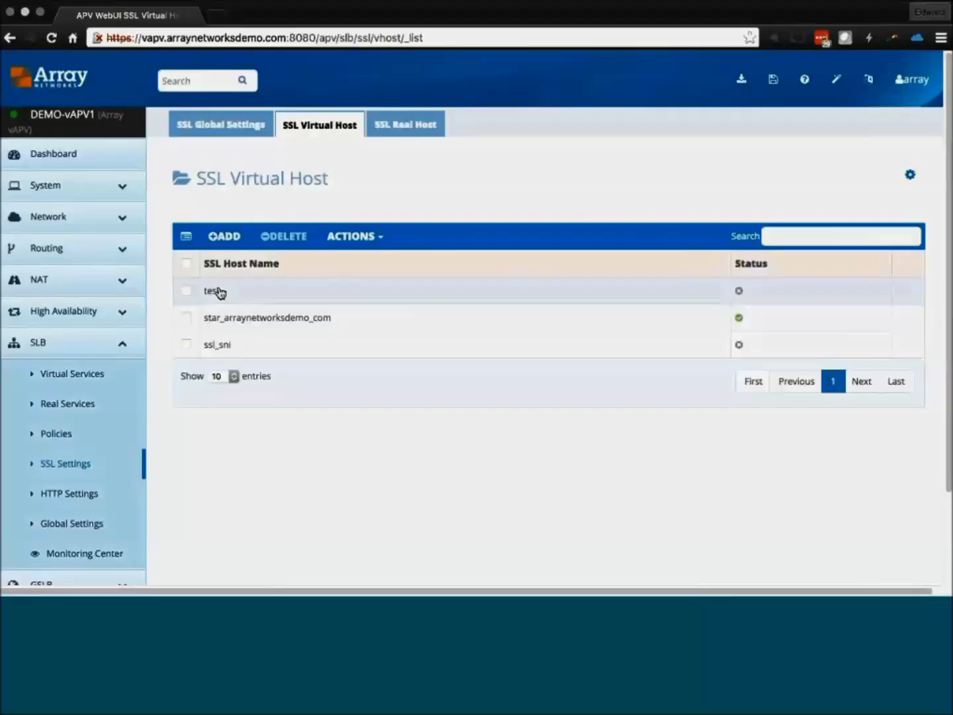
left_click(215, 291)
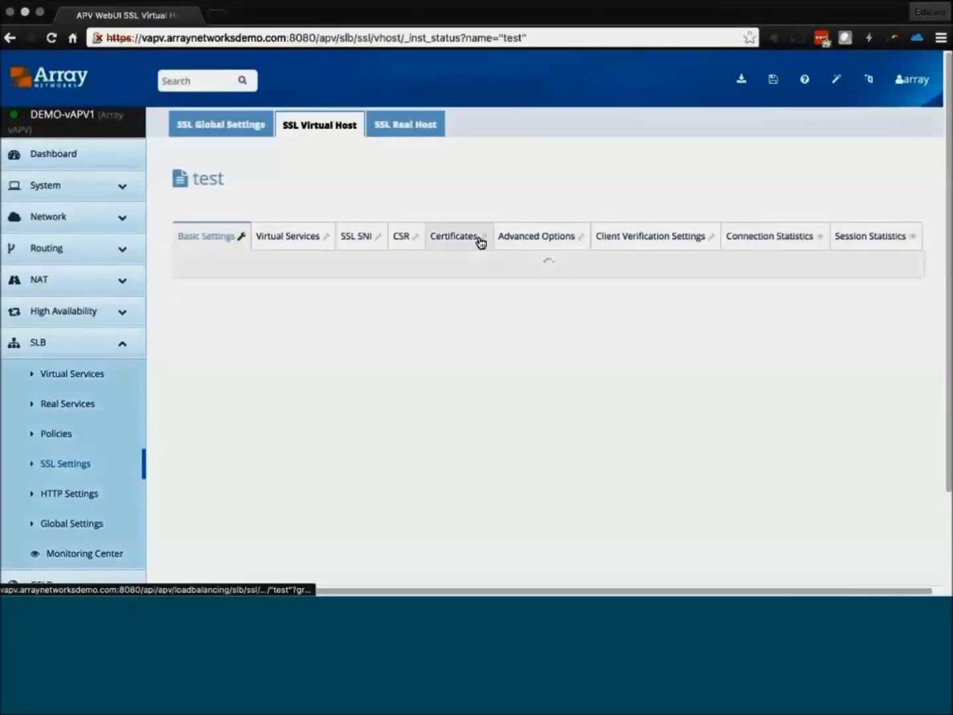
left_click(534, 236)
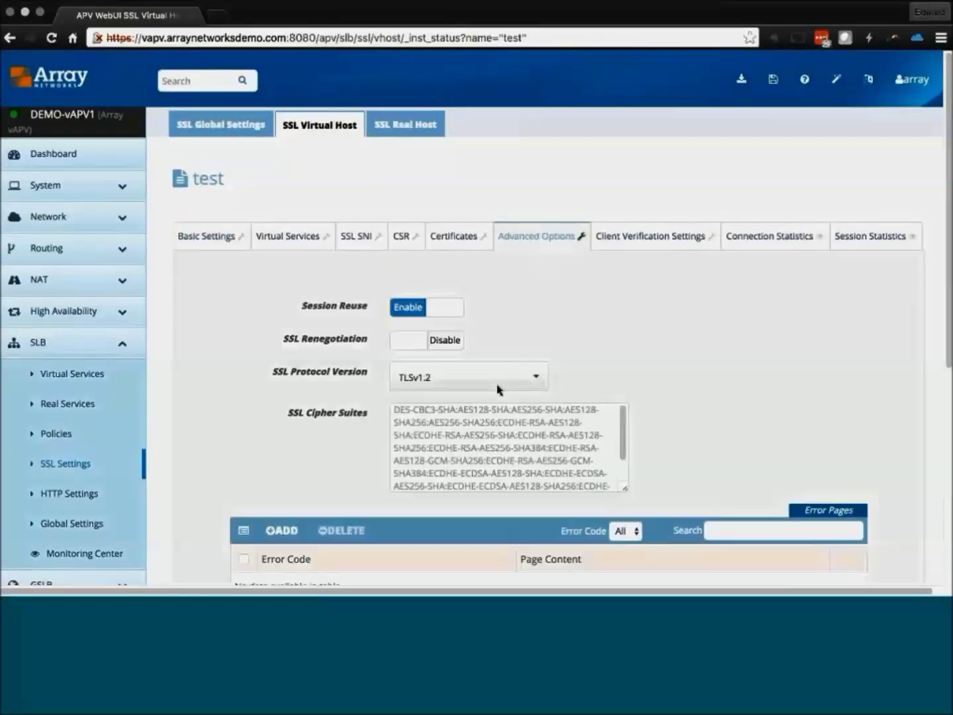
left_click_drag(399, 414, 533, 468)
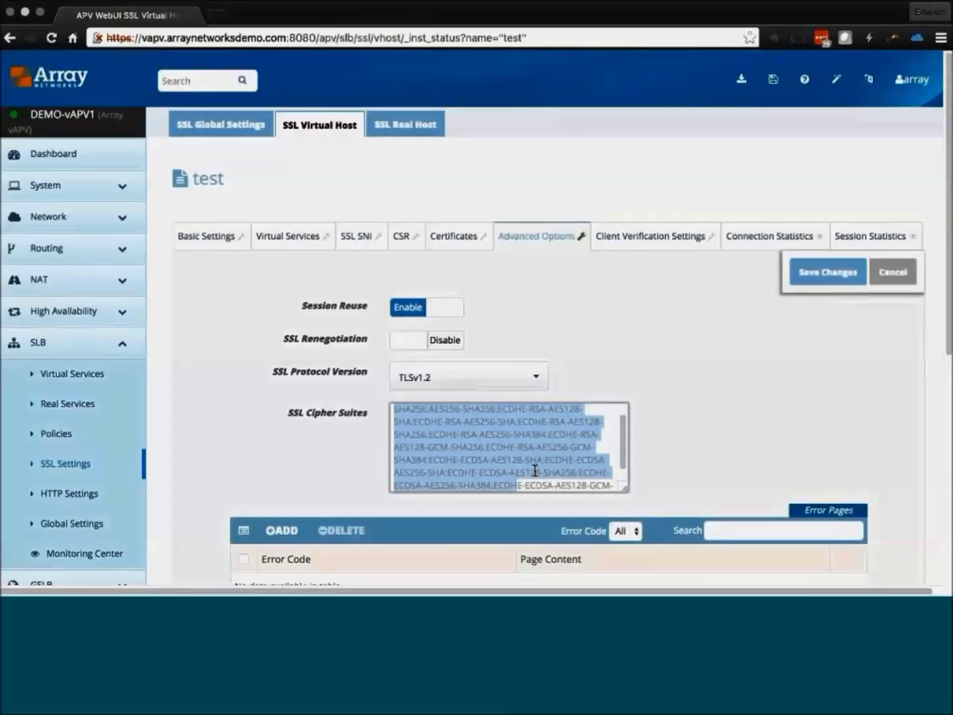
scroll(534, 467, "down", 1)
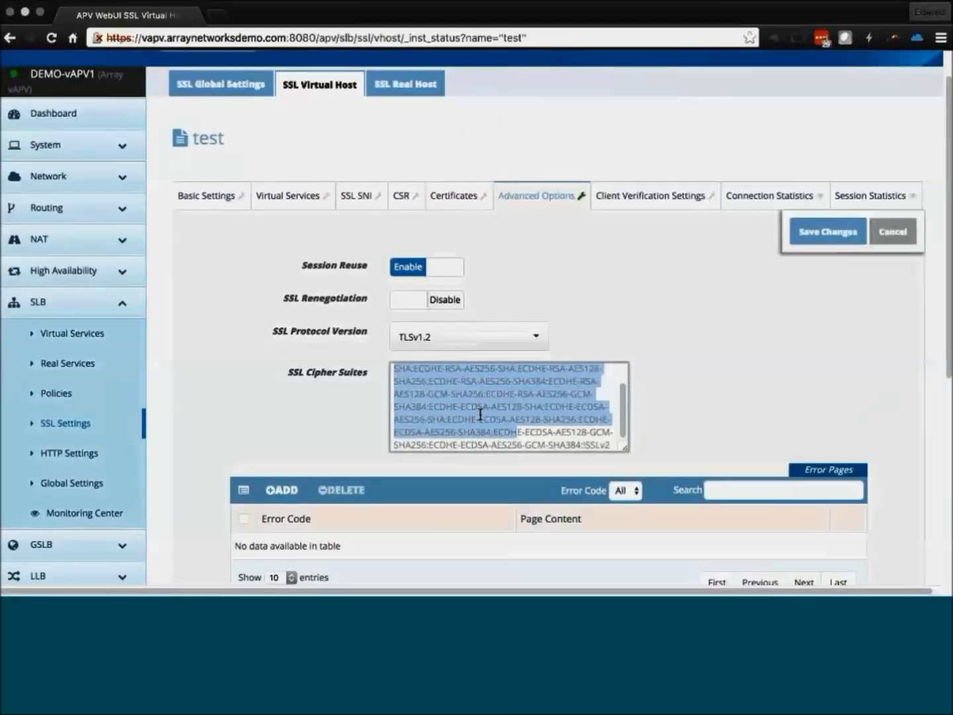
scroll(486, 410, "up", 5)
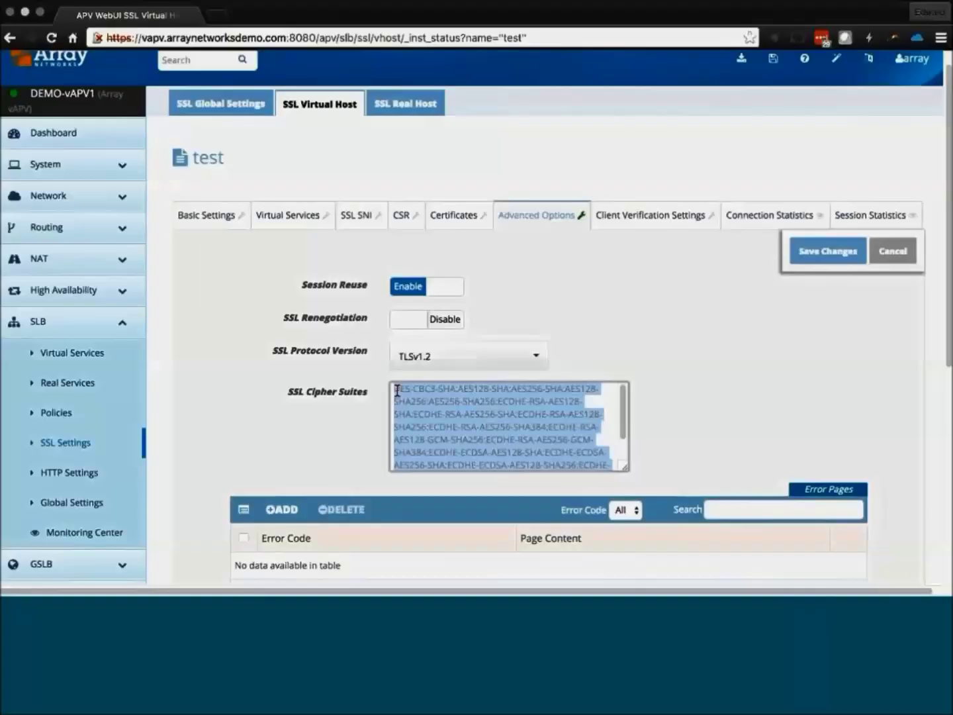
left_click(426, 410)
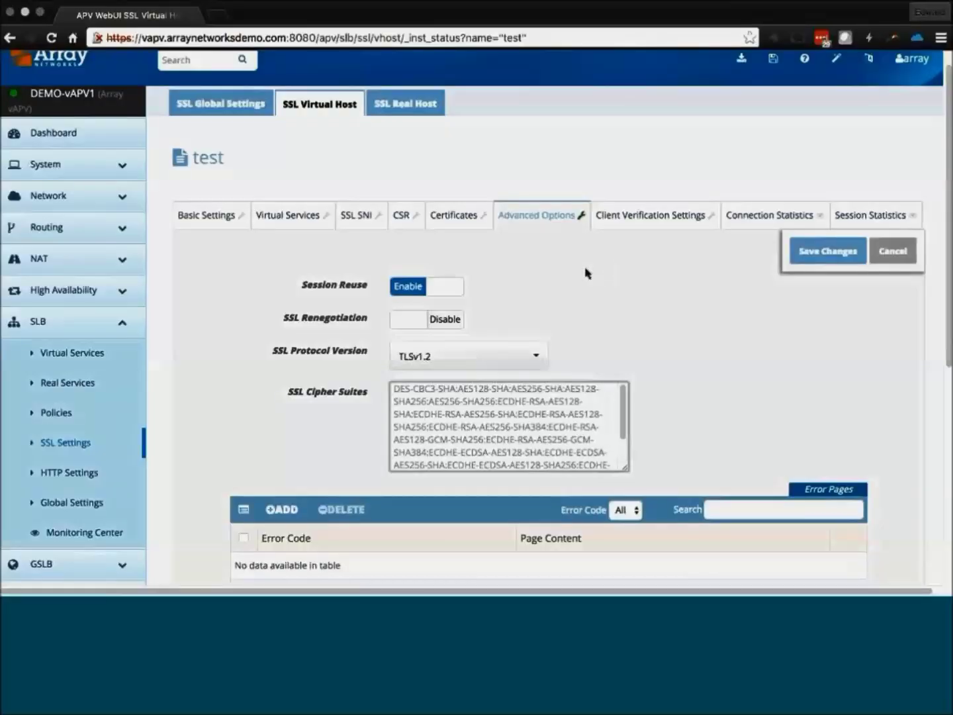
left_click(894, 253)
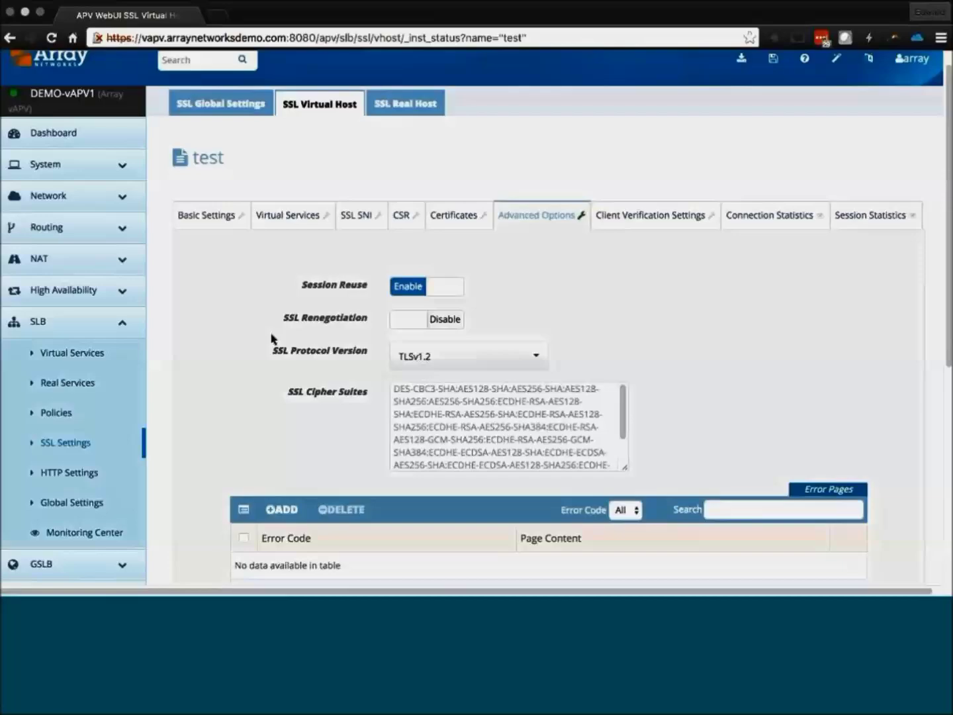
View the SLB virtual services list and open a new virtual service form with HTTPS as the type
left_click(58, 355)
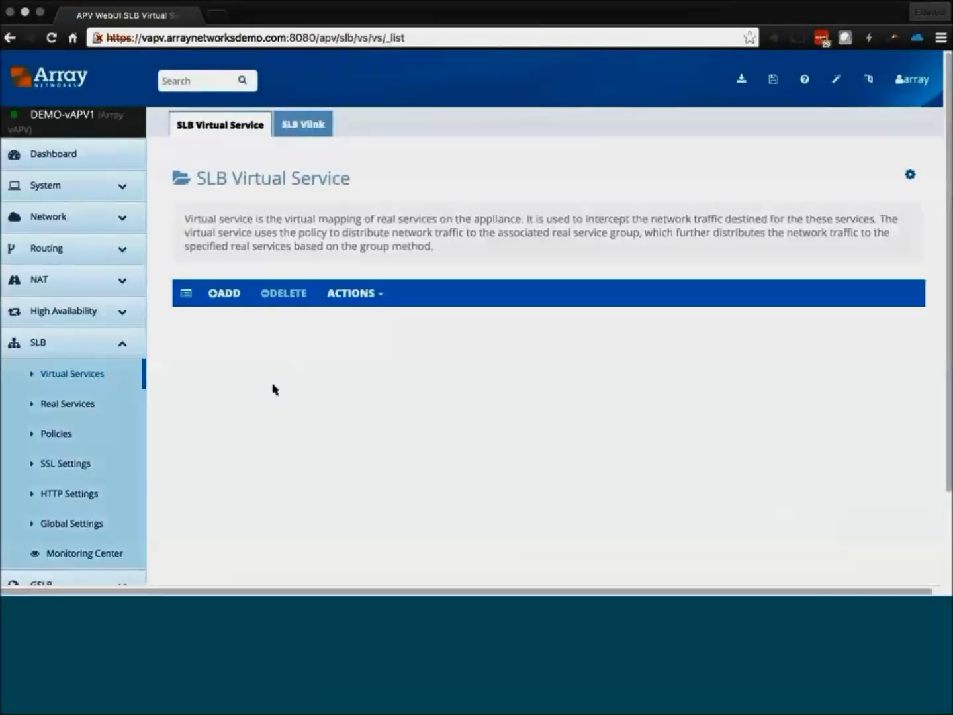
scroll(370, 367, "down", 1)
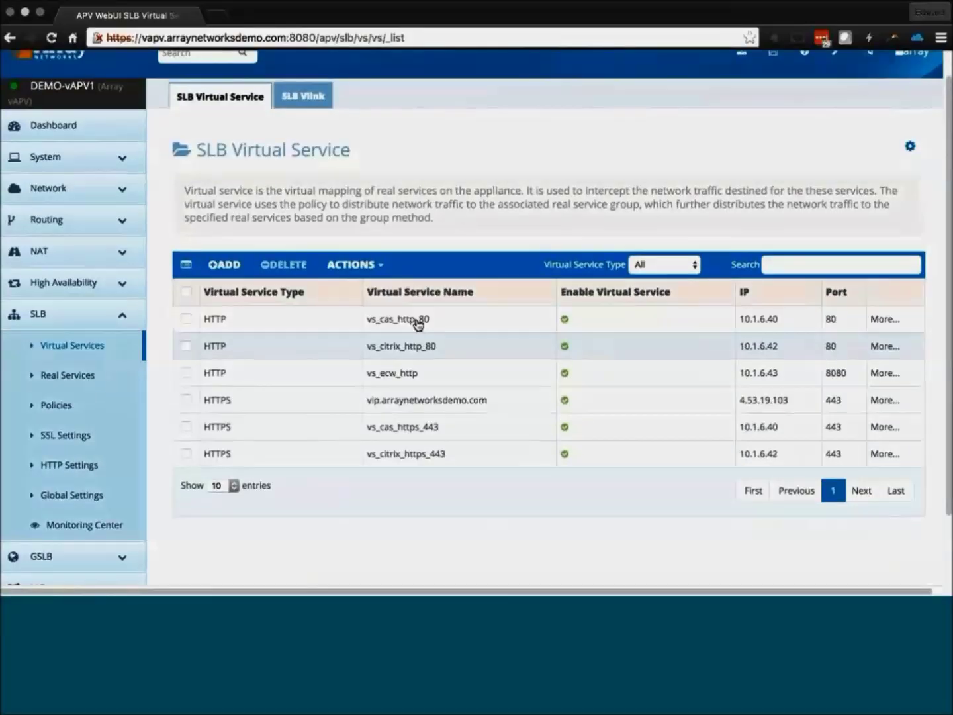
left_click(220, 265)
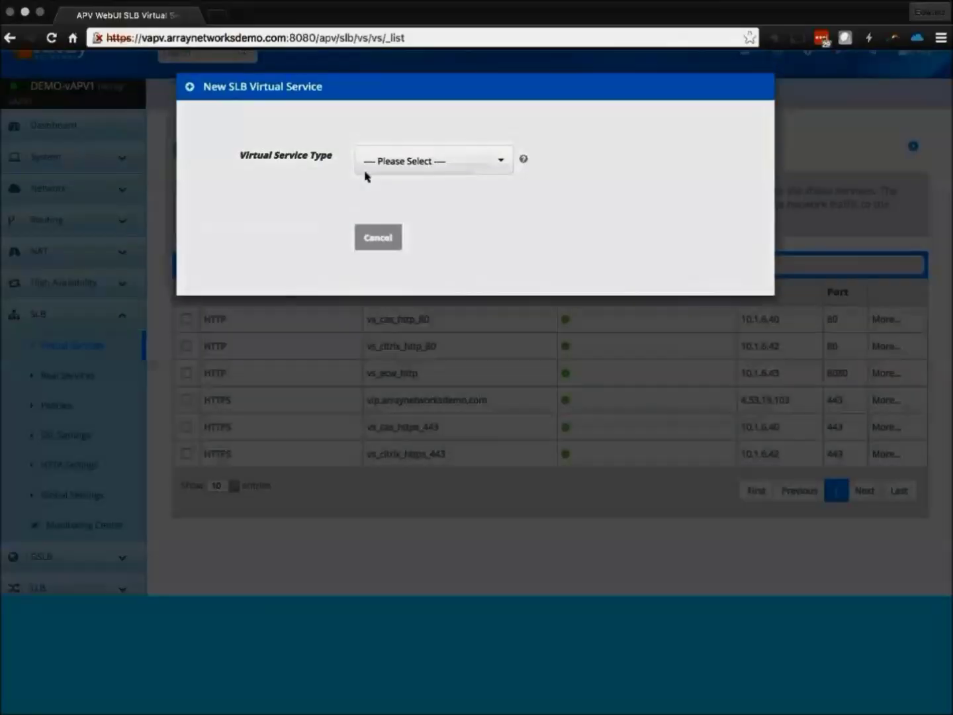
left_click(403, 163)
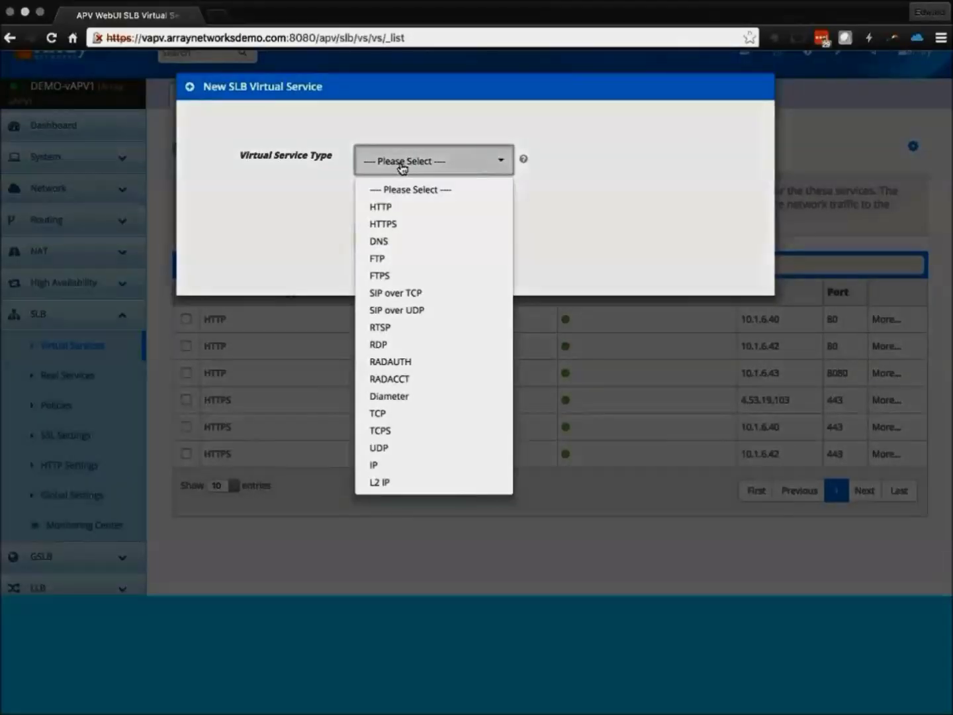
left_click(384, 225)
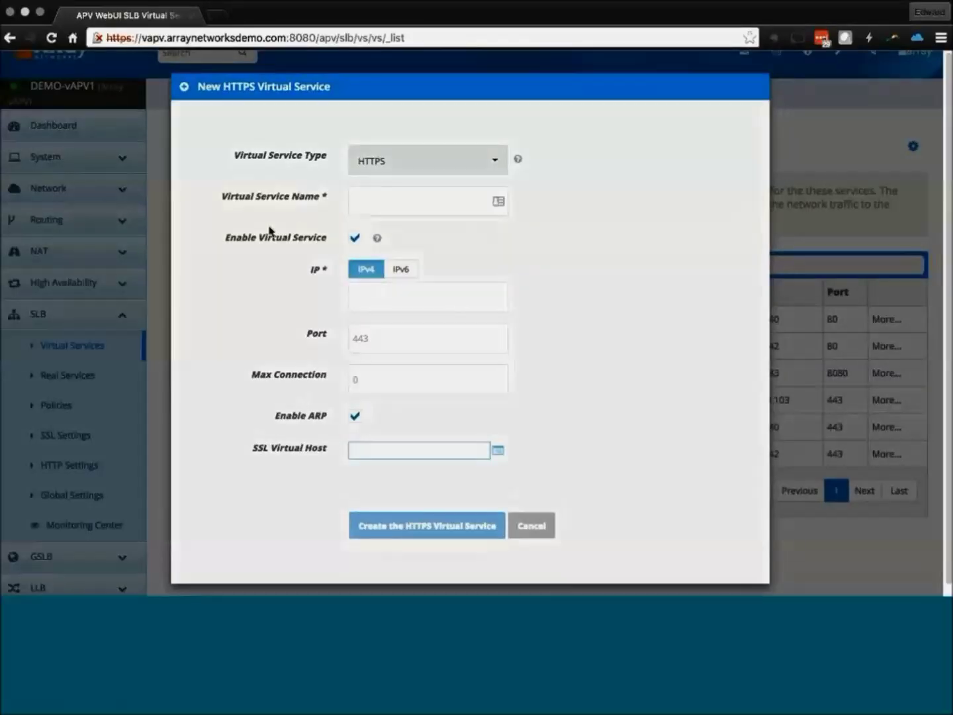
Go through the new HTTPS virtual service fields, assign star_arraynetworksdemo_com as the SSL virtual host, and close the form without creating the service
left_click(388, 206)
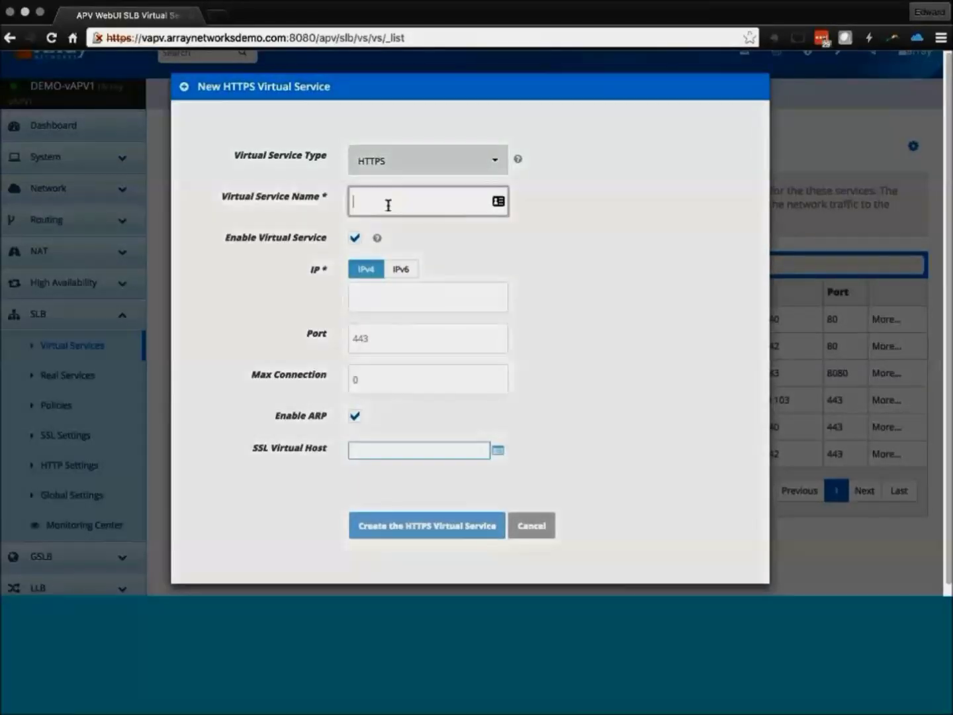
left_click(372, 297)
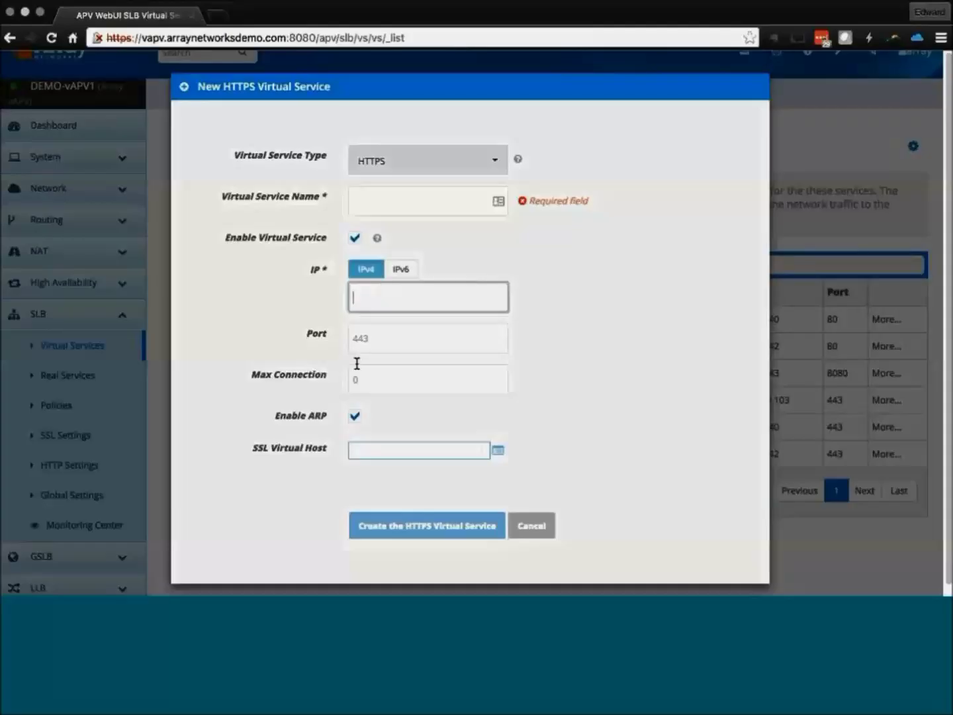
left_click(374, 336)
left_click(370, 385)
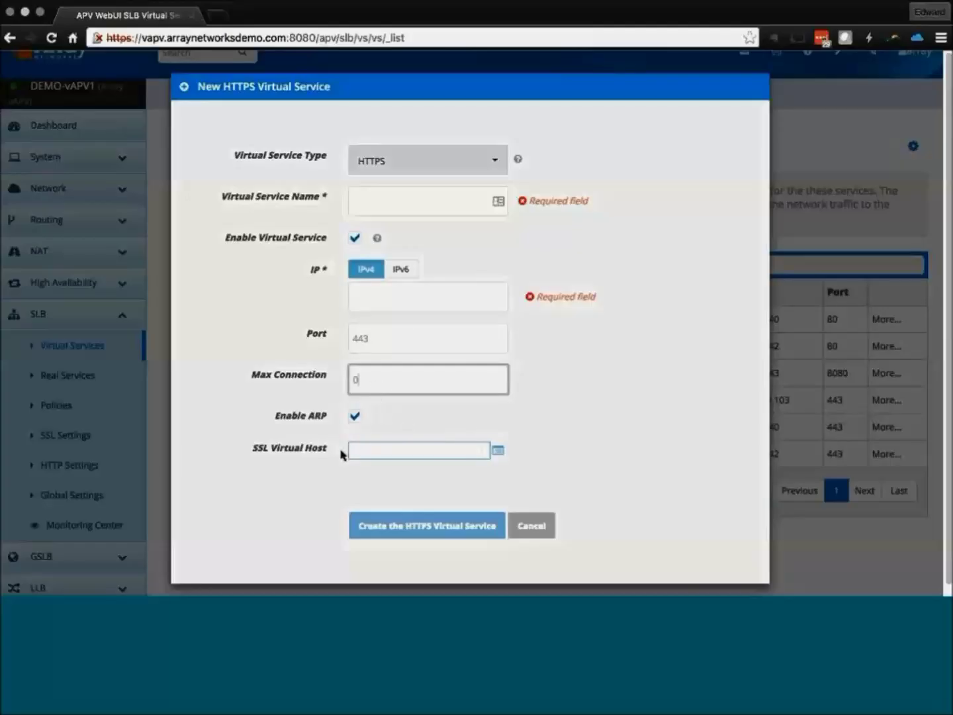
left_click(498, 451)
left_click(520, 466)
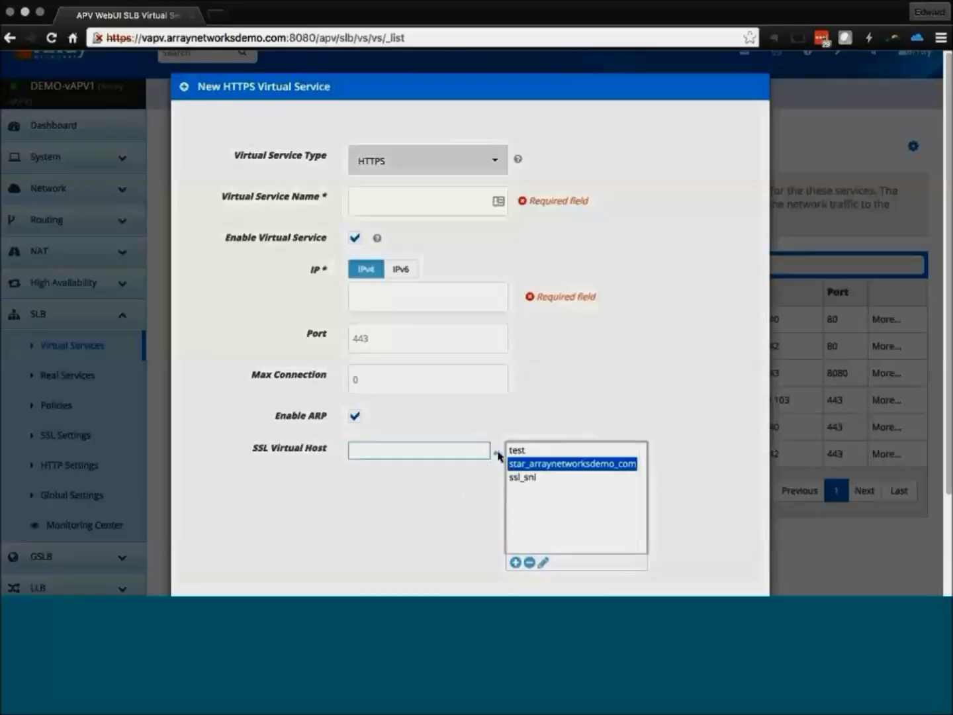
left_click(497, 452)
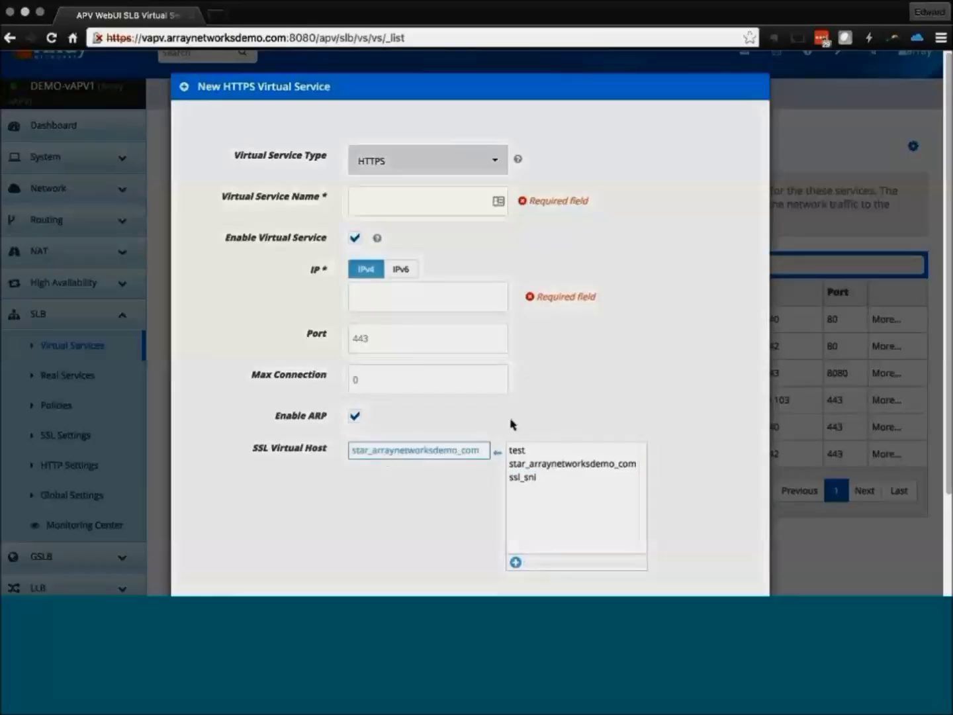
scroll(490, 371, "down", 1)
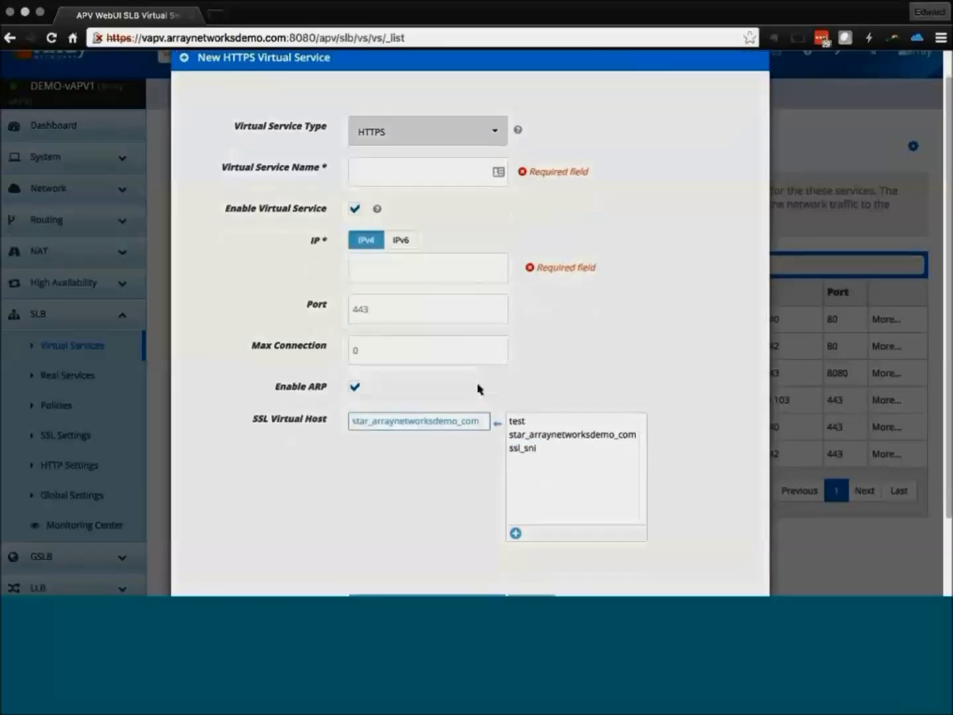
left_click(808, 147)
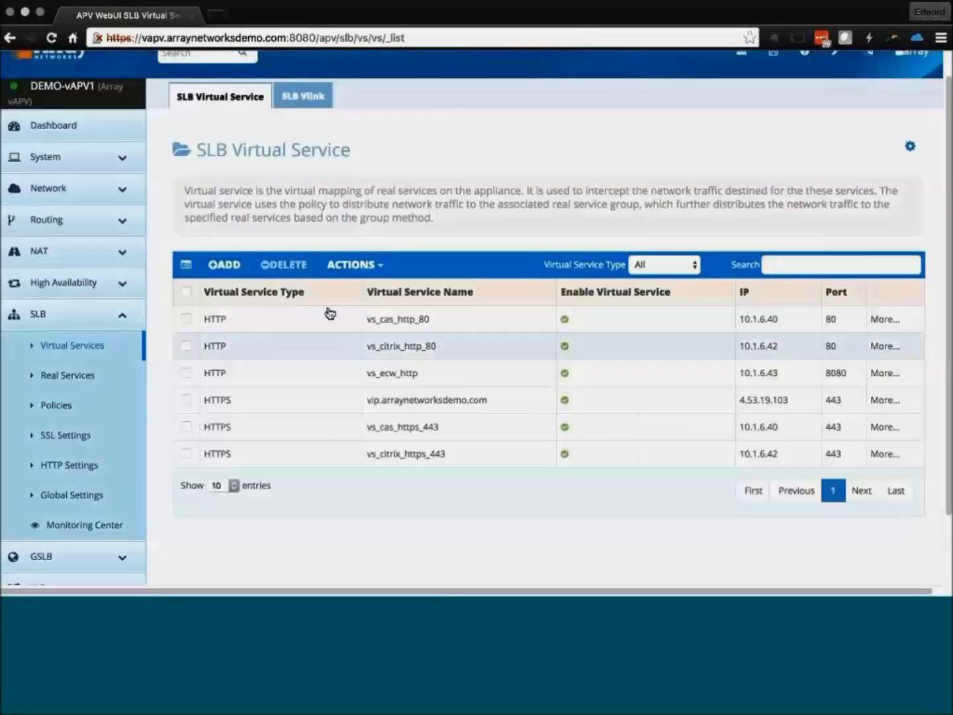
Review the basic settings and HTTP redirect settings of the vs_citrix_https_443 virtual service
left_click(407, 461)
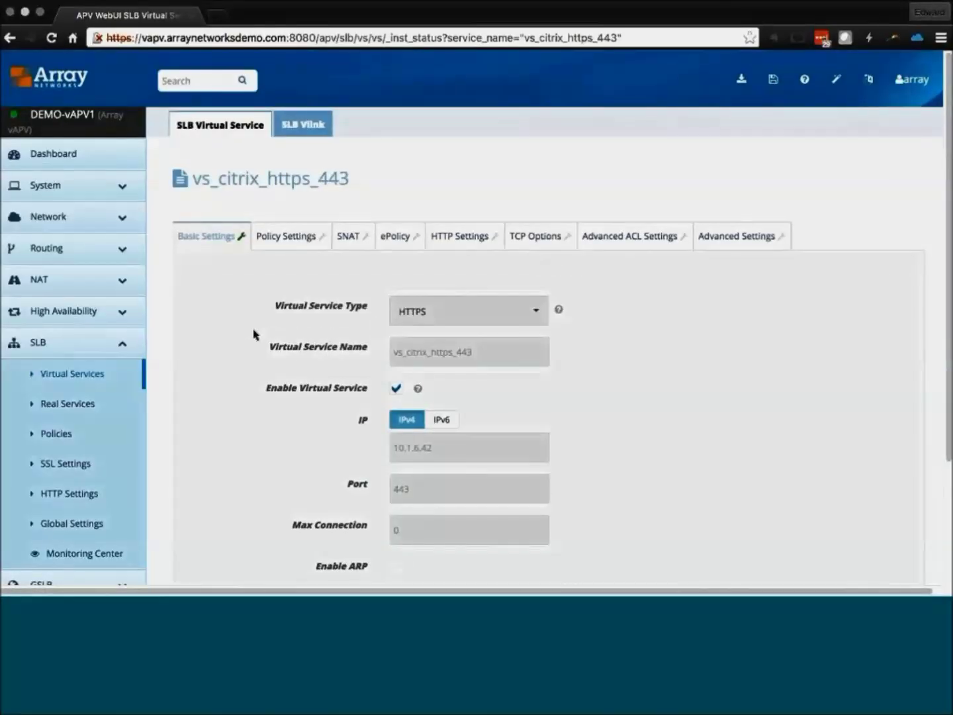
scroll(250, 332, "down", 3)
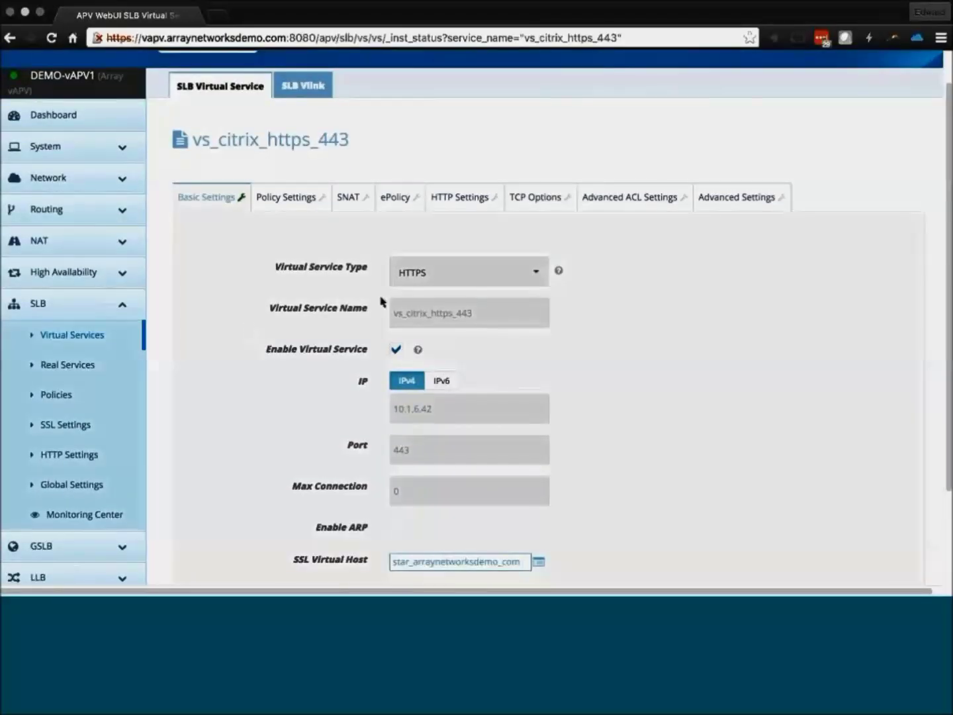
left_click(454, 198)
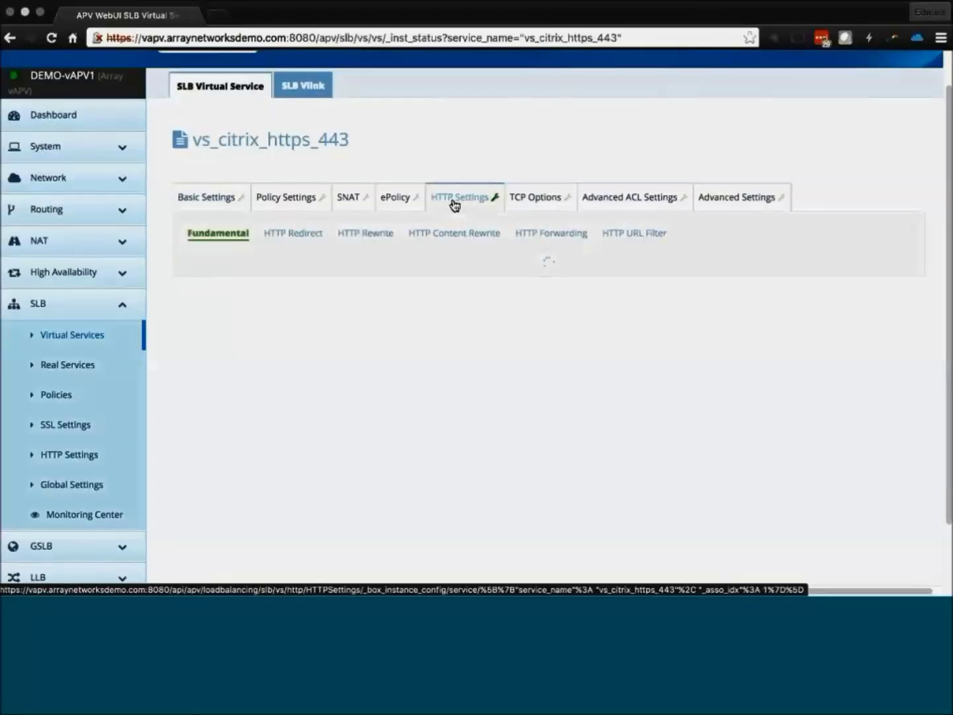
left_click(291, 233)
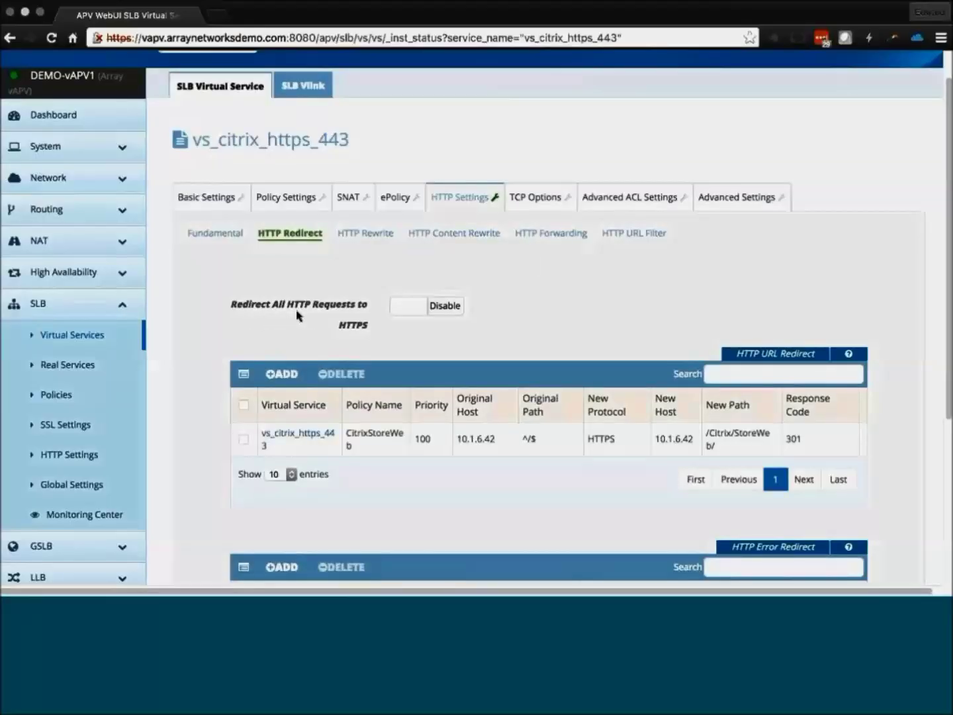
Try enabling the redirect of all HTTP requests to HTTPS, discard the change, and view the HTTP redirect tables
left_click(439, 308)
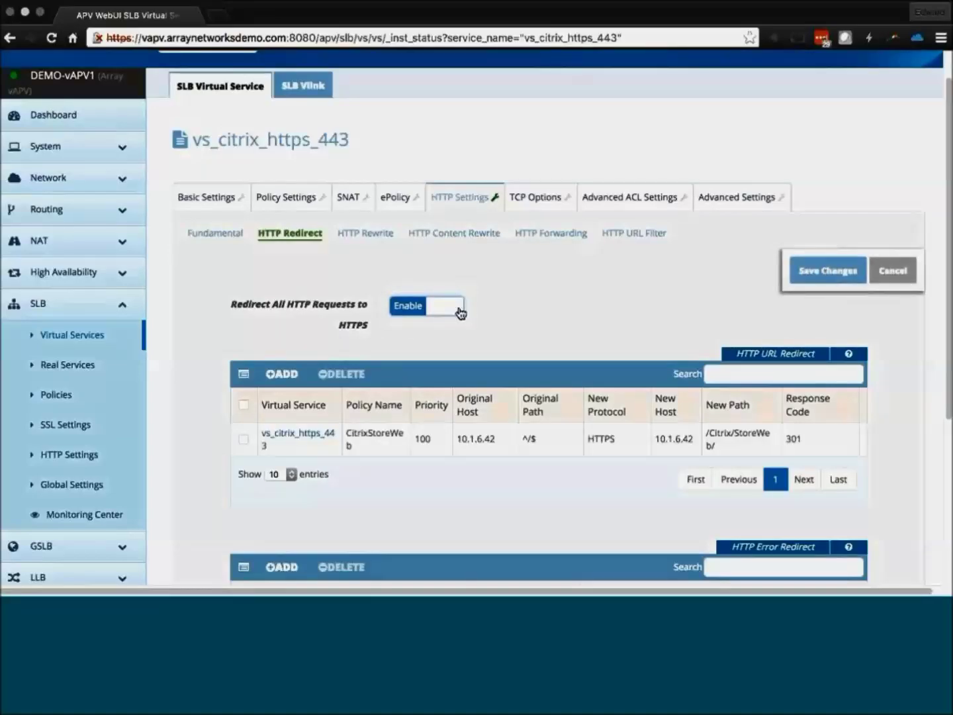
left_click(891, 271)
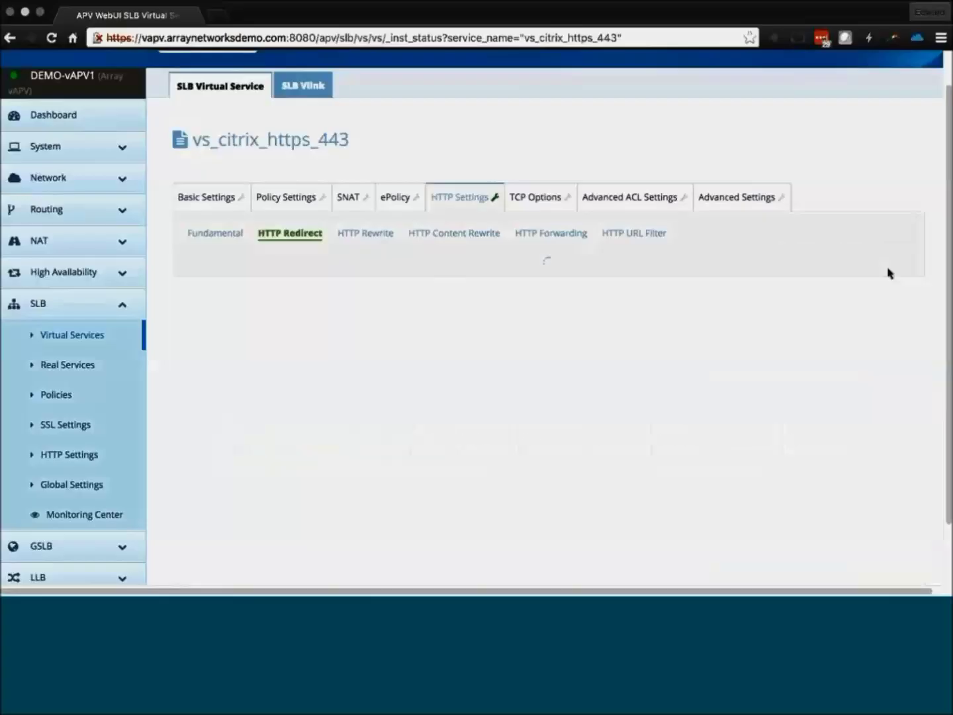
scroll(388, 356, "down", 2)
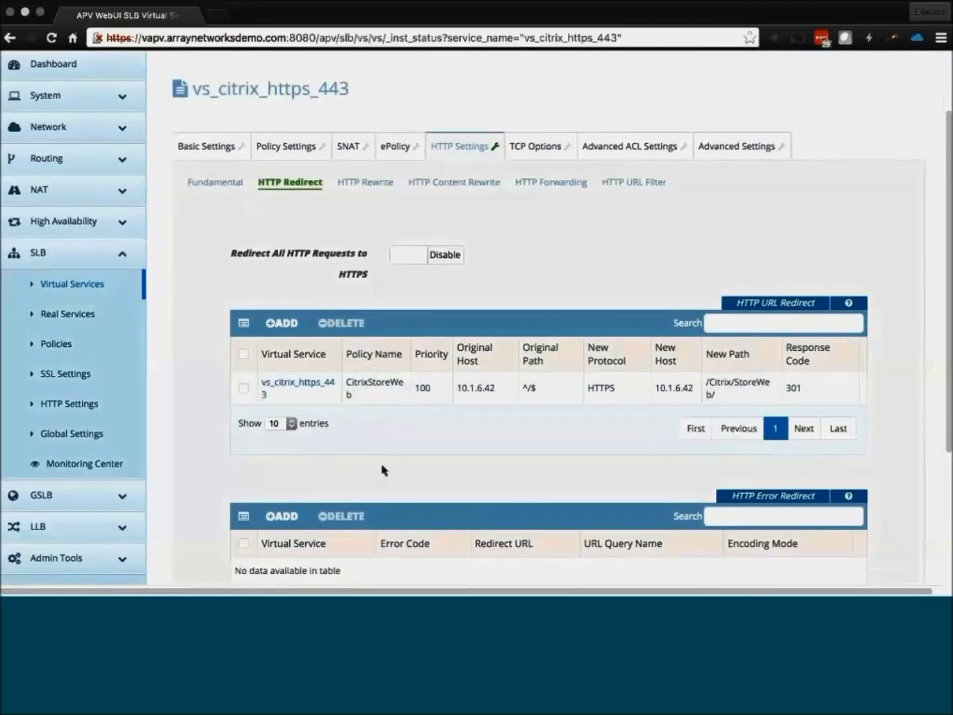
Draft an HTTP URL redirect for vs_citrix_https_443 with original path /, new protocol HTTPS and new path /Citrix/StoreWeb, then discard it
scroll(384, 472, "down", 1)
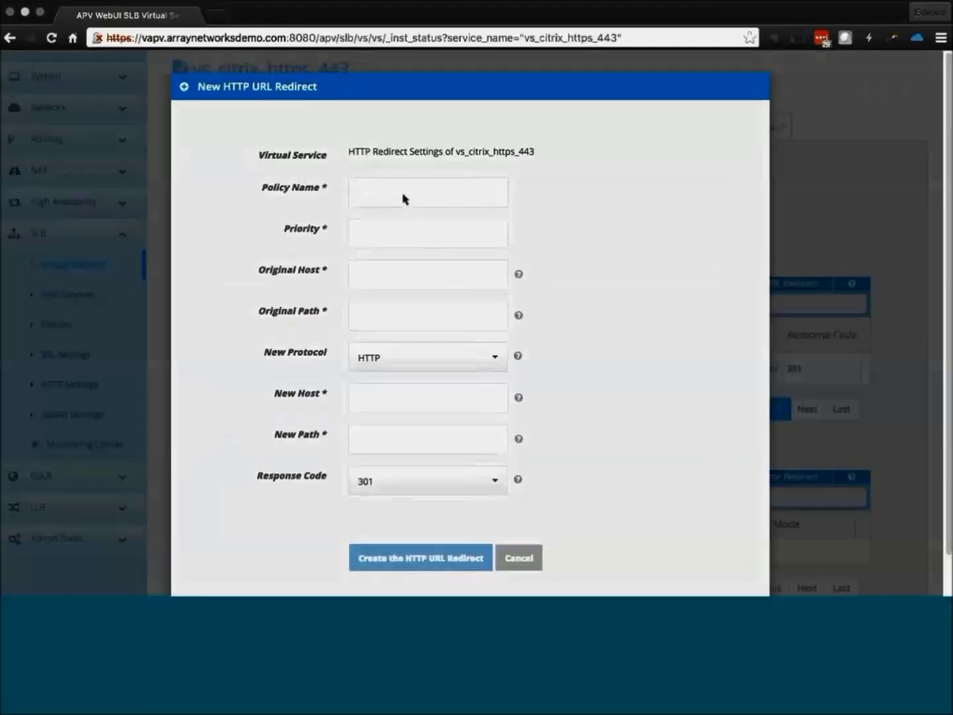
left_click(403, 199)
left_click(396, 237)
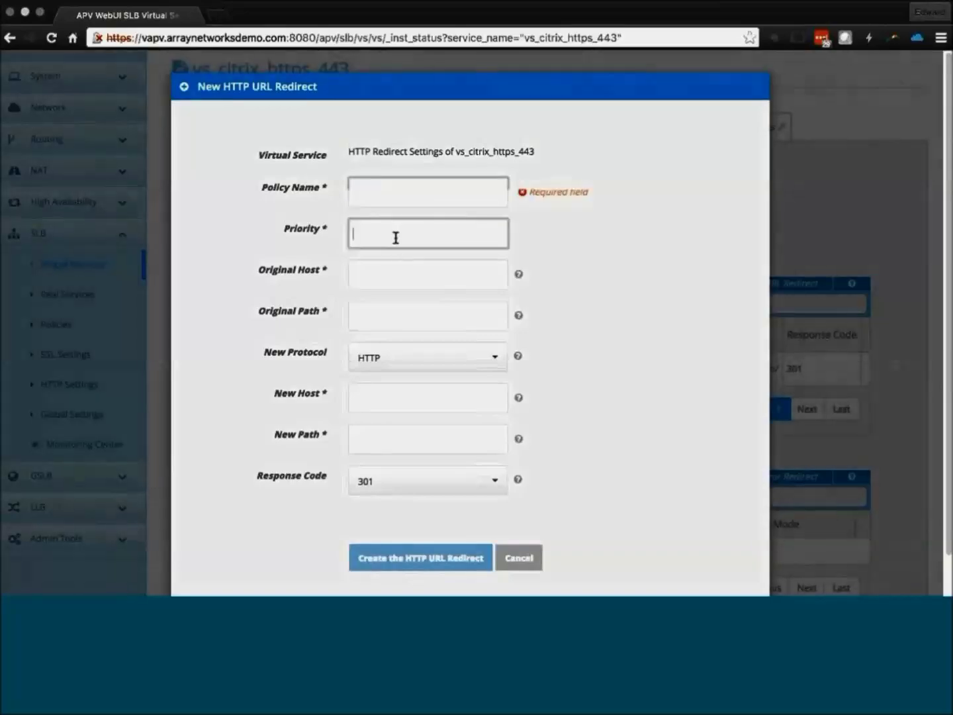
left_click(375, 277)
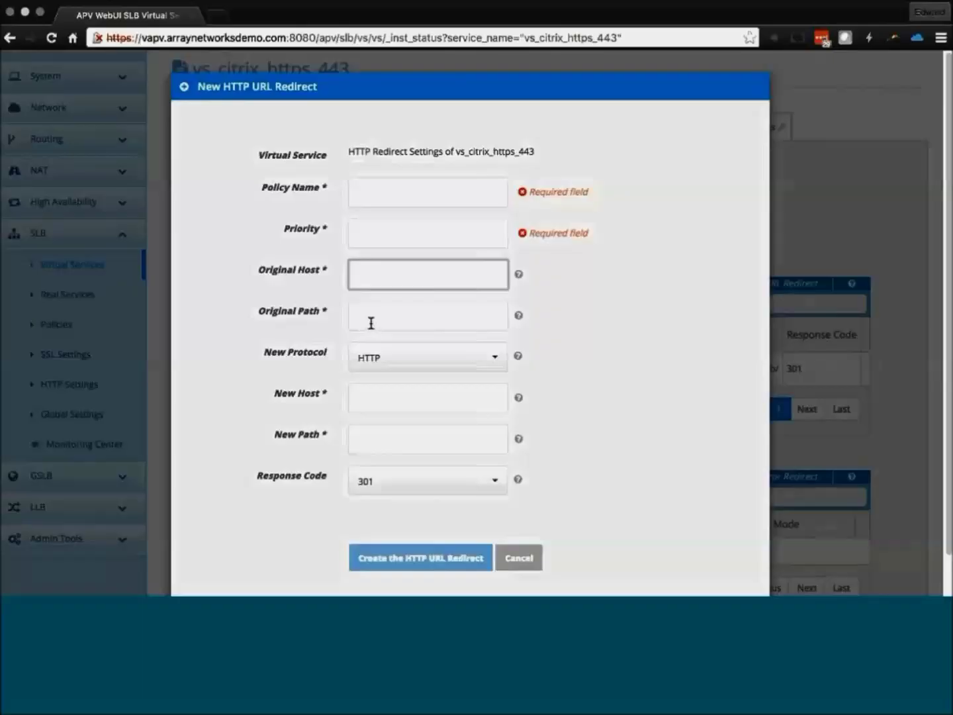
left_click(372, 322)
type("/")
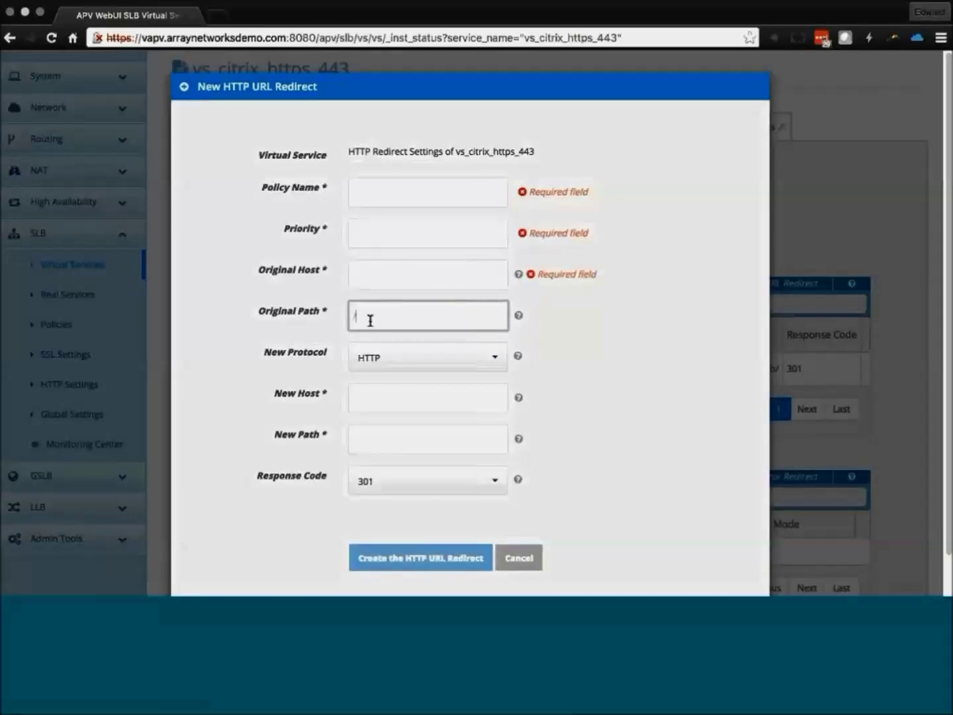
left_click(381, 405)
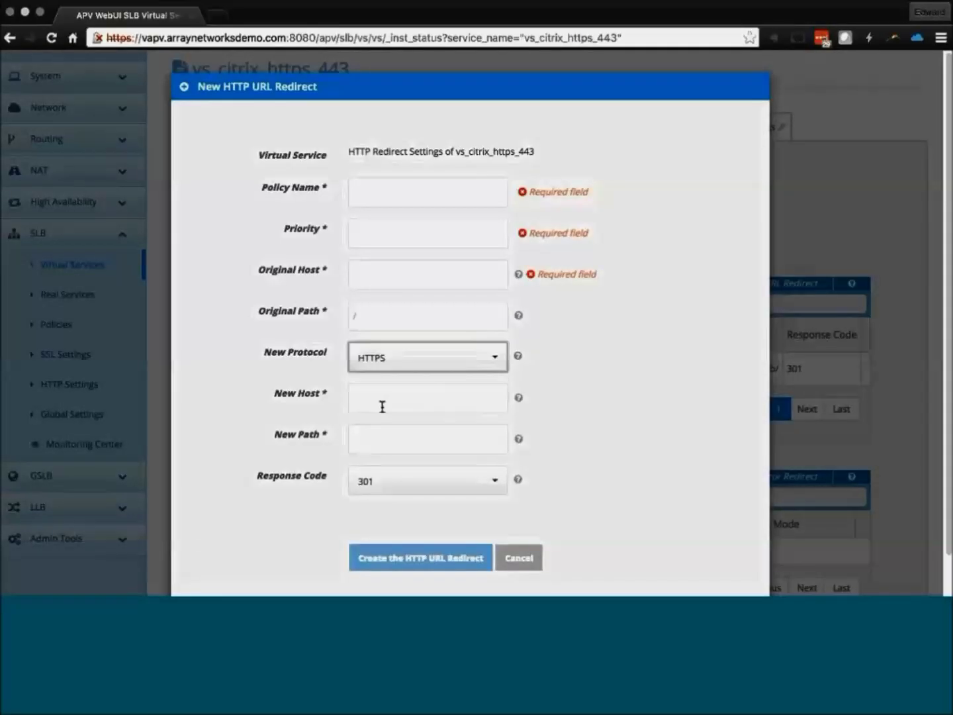
left_click(398, 386)
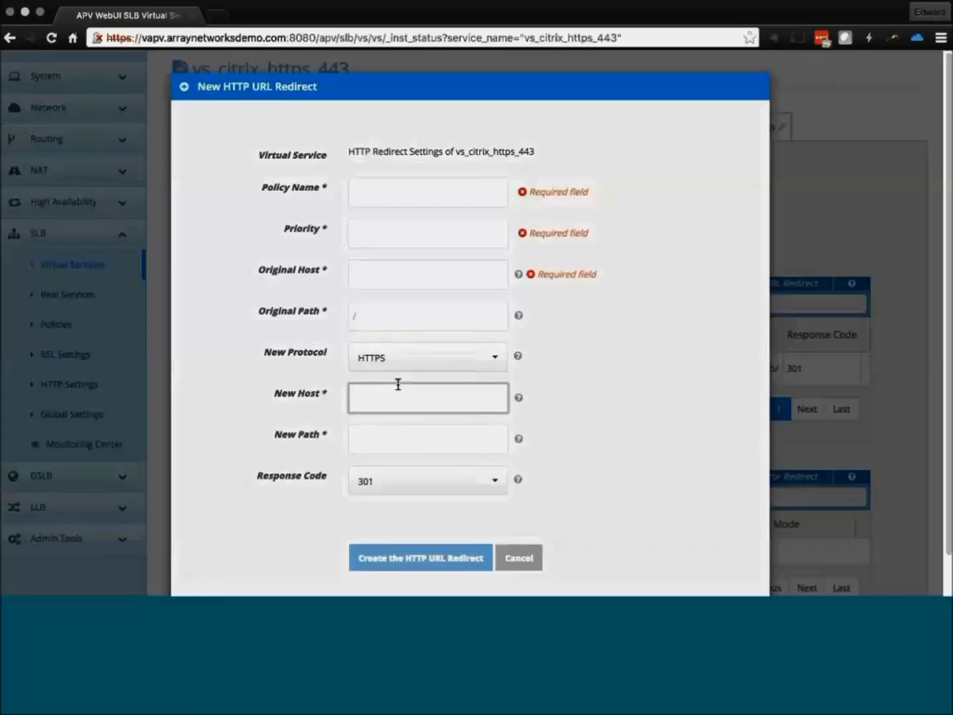
left_click(400, 443)
type("/Citrix/StoreWeb")
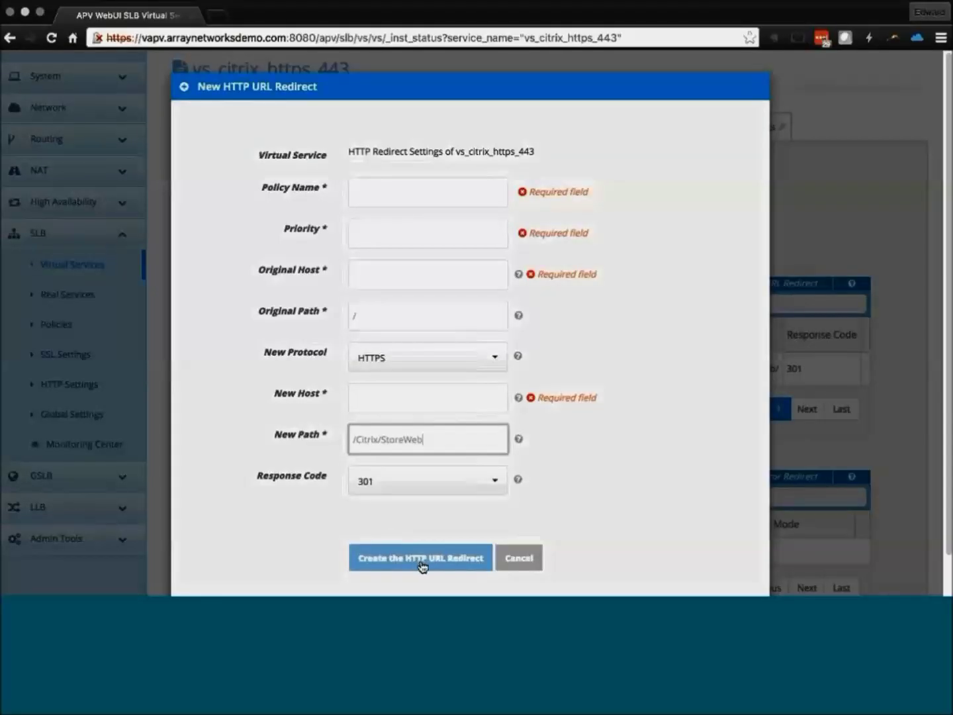
left_click(506, 557)
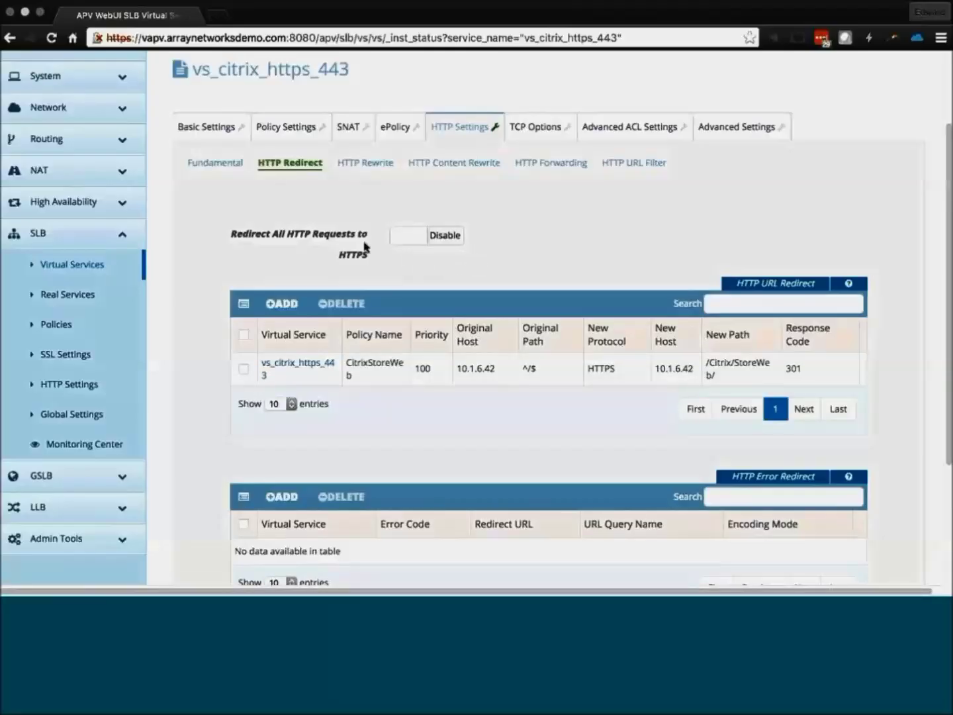
View the ePolicy script settings of vs_citrix_https_443, return to the virtual services, and bring up the SLB real services list
left_click(391, 127)
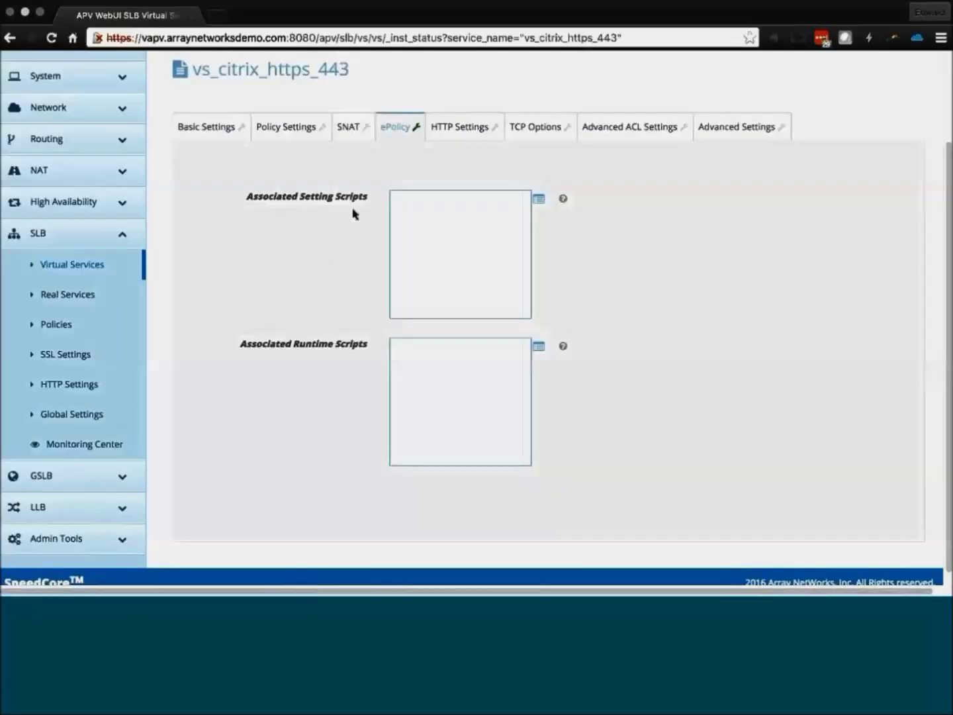
left_click(81, 264)
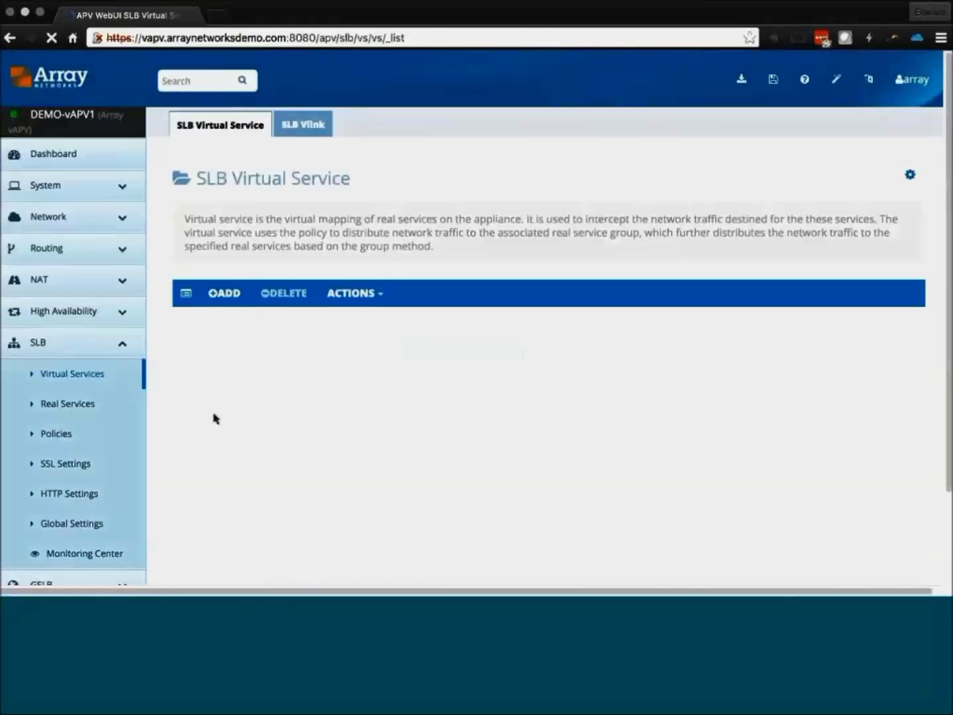
left_click(51, 409)
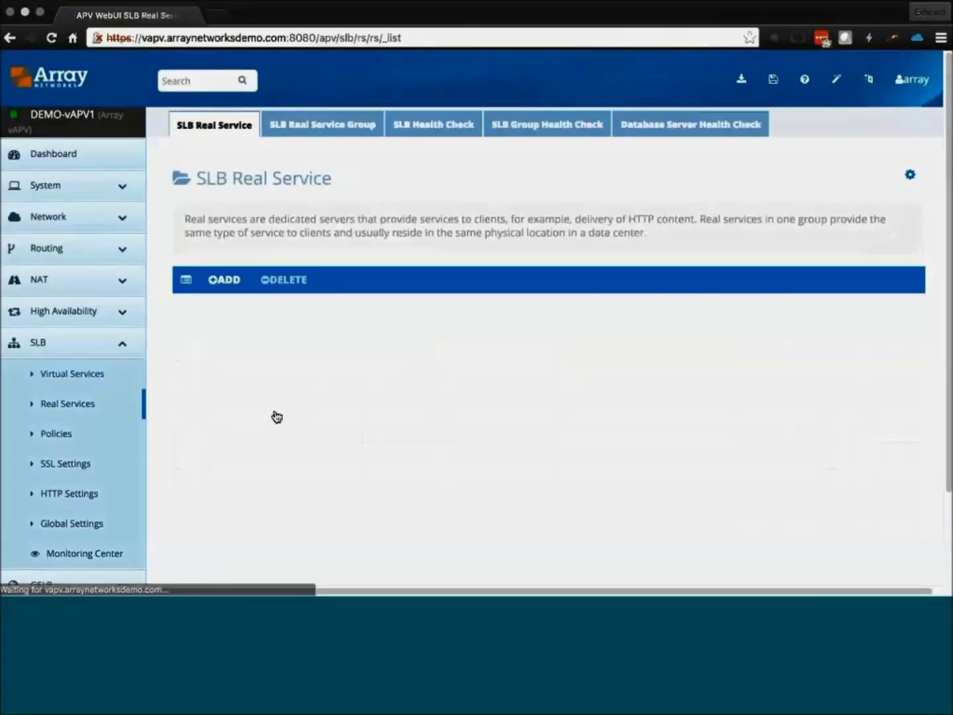
scroll(276, 417, "down", 1)
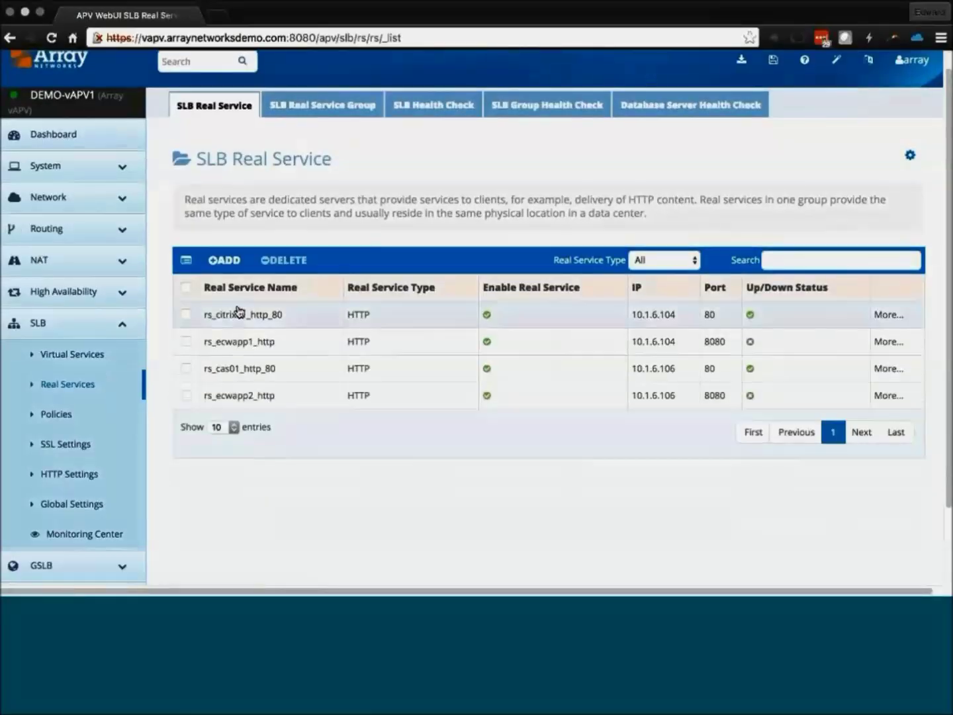
Draft a new HTTP real service, go through its IP and port fields, set the health check type to HTTP, and discard the form
left_click(225, 260)
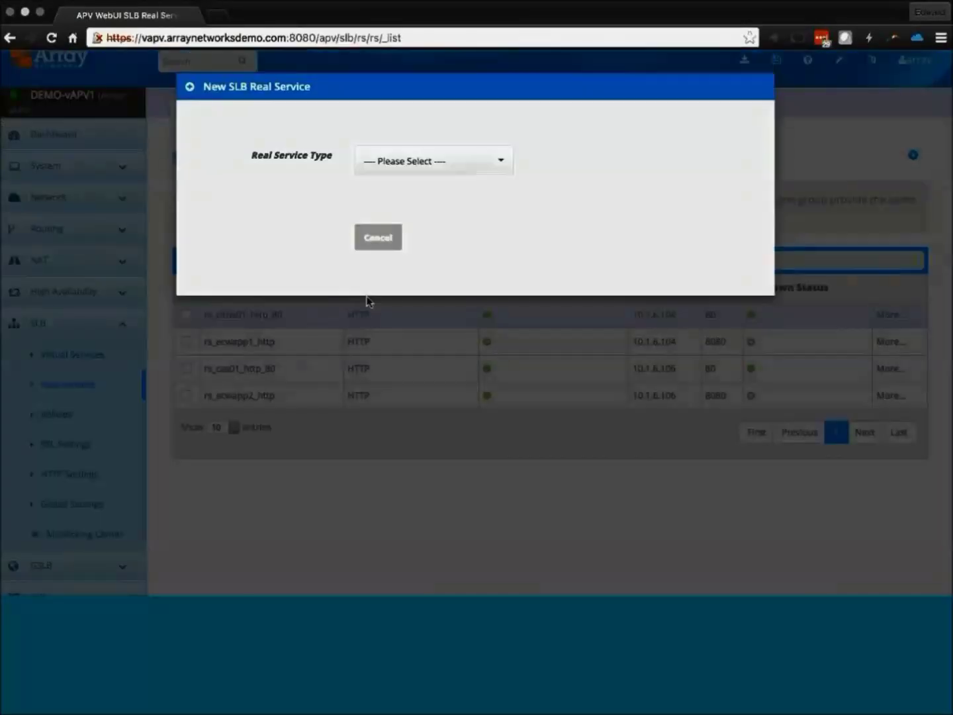
left_click(431, 167)
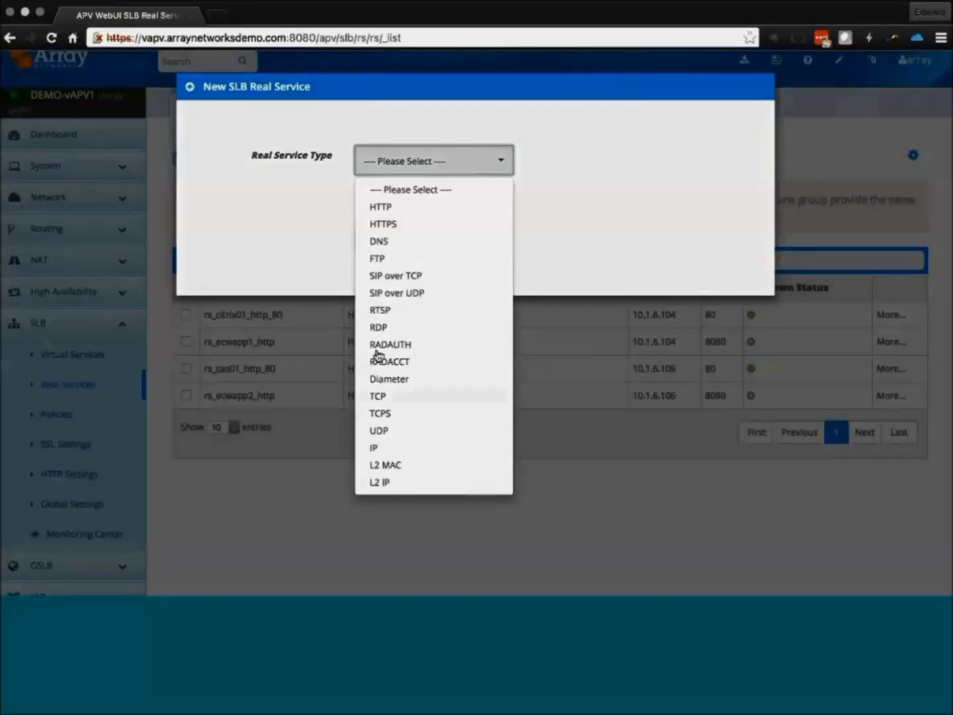
left_click(385, 207)
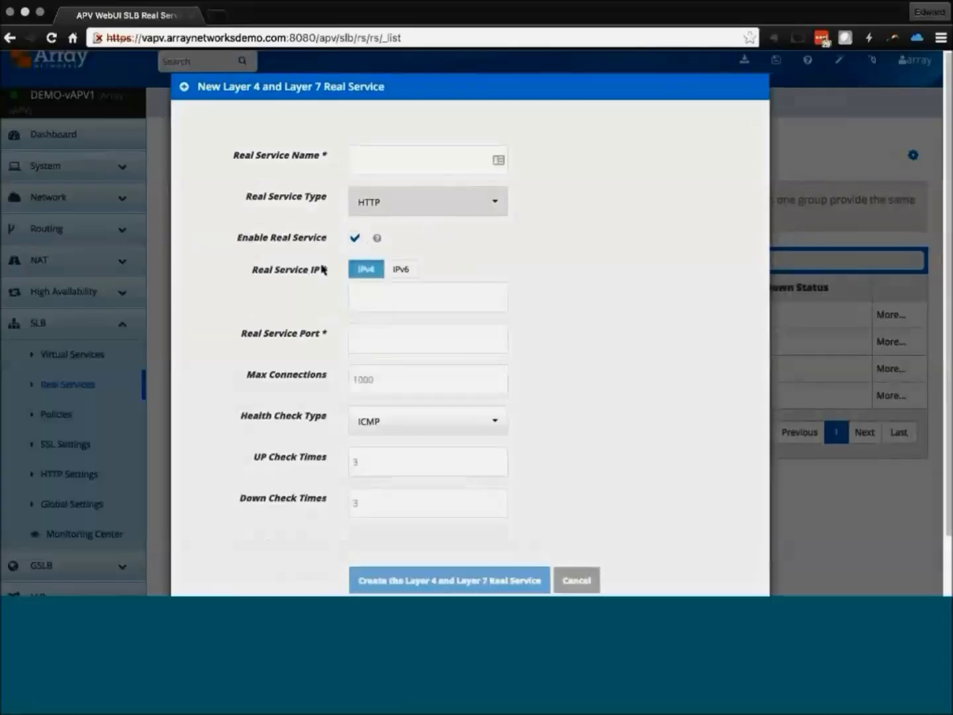
left_click(371, 296)
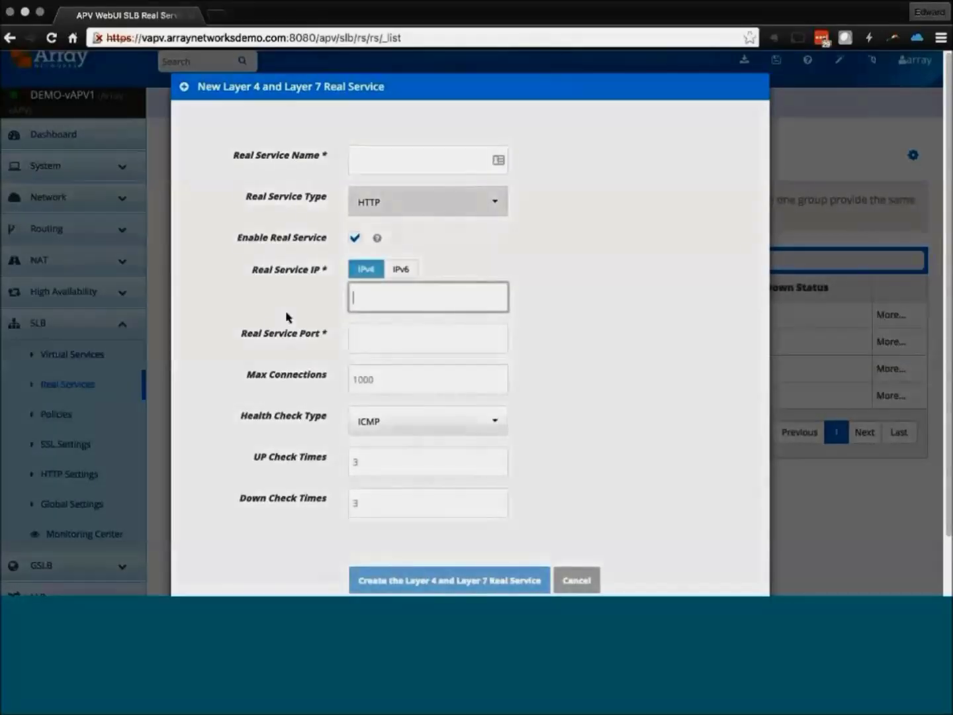
left_click(371, 348)
scroll(331, 351, "down", 2)
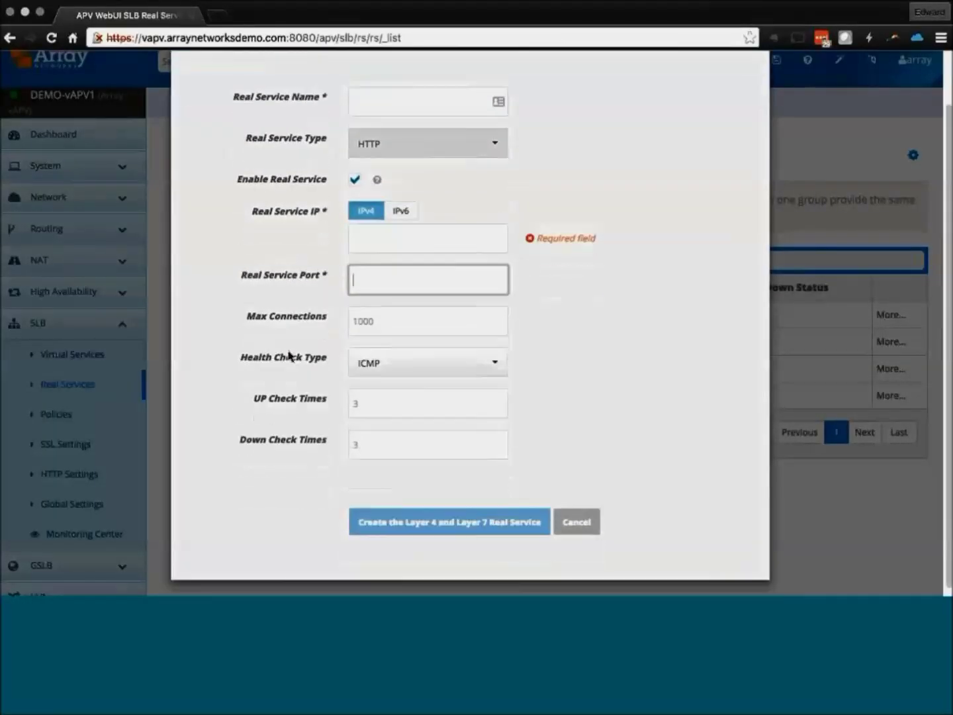
left_click(386, 374)
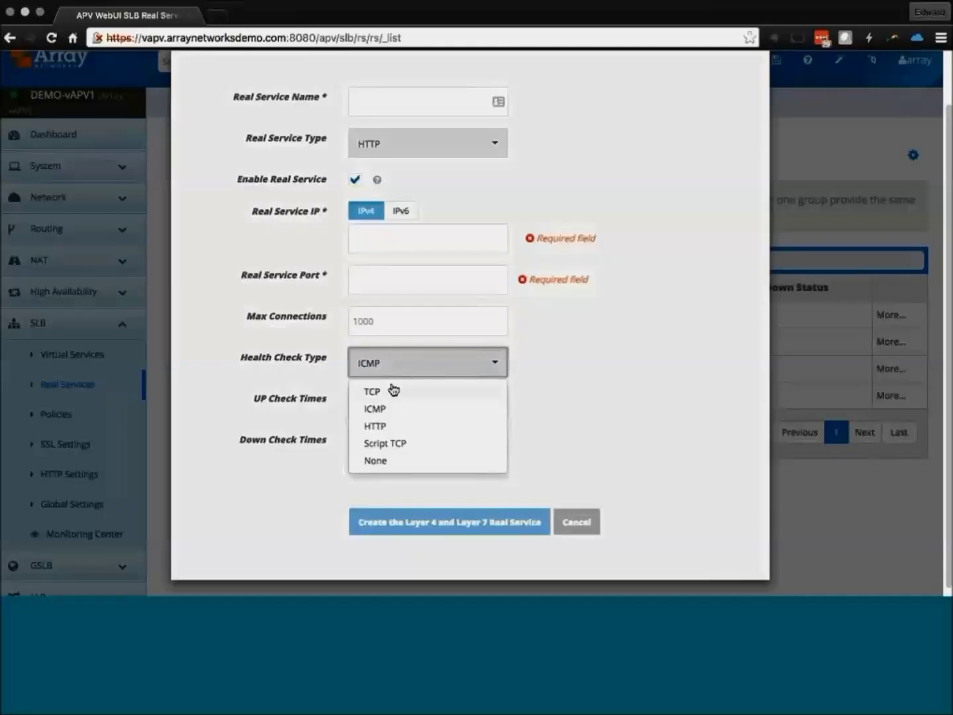
left_click(395, 427)
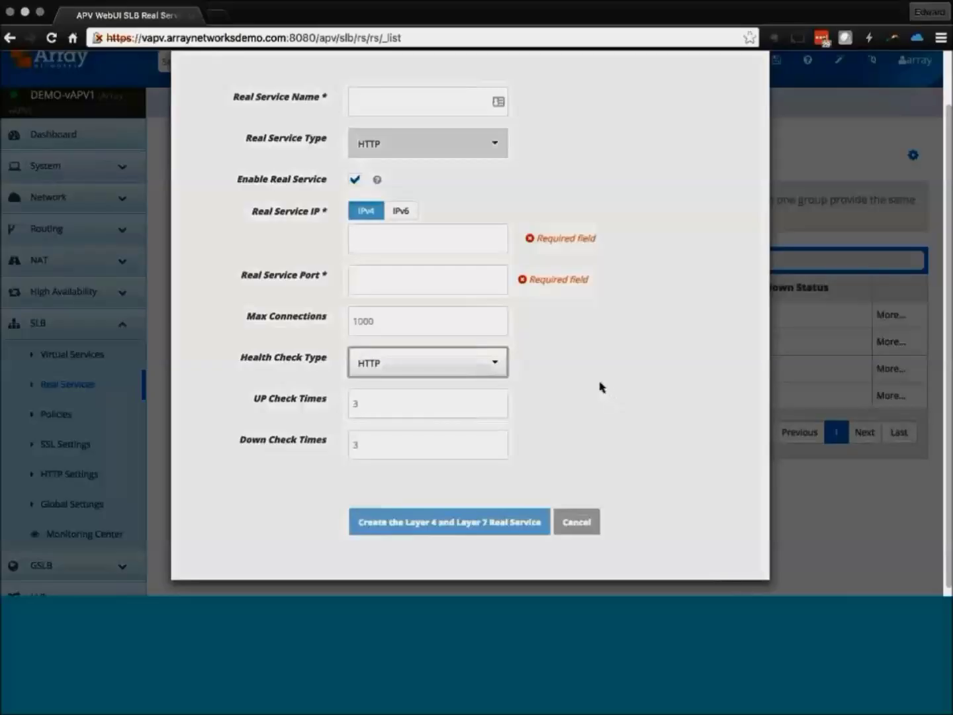
left_click(582, 524)
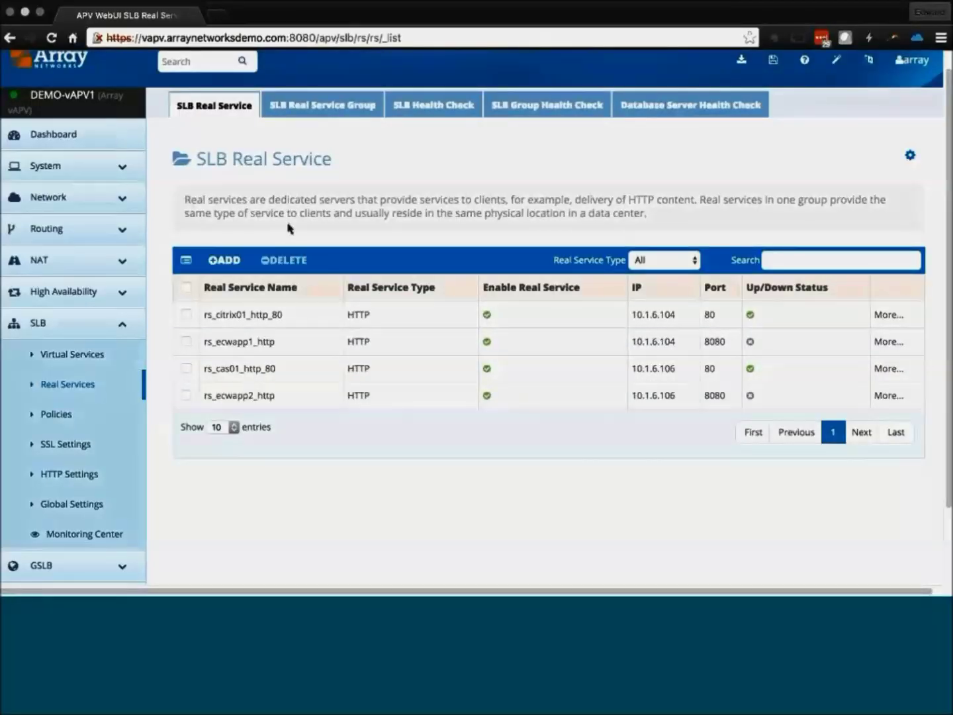
Go to the SLB real service groups and start a new group with Insert Cookie as the group method
left_click(352, 106)
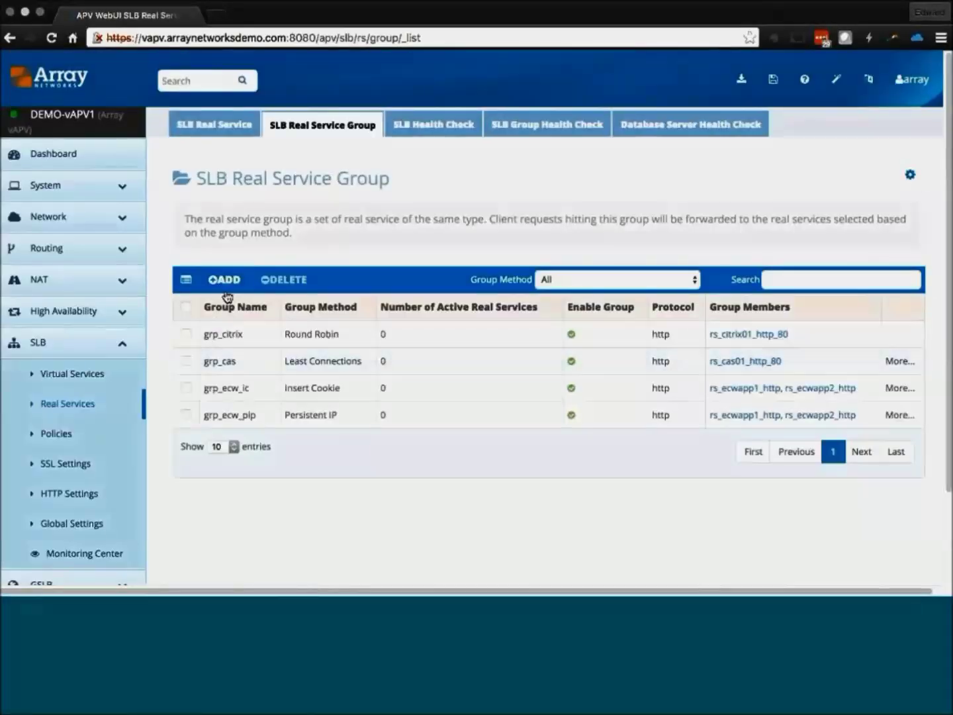
left_click(229, 284)
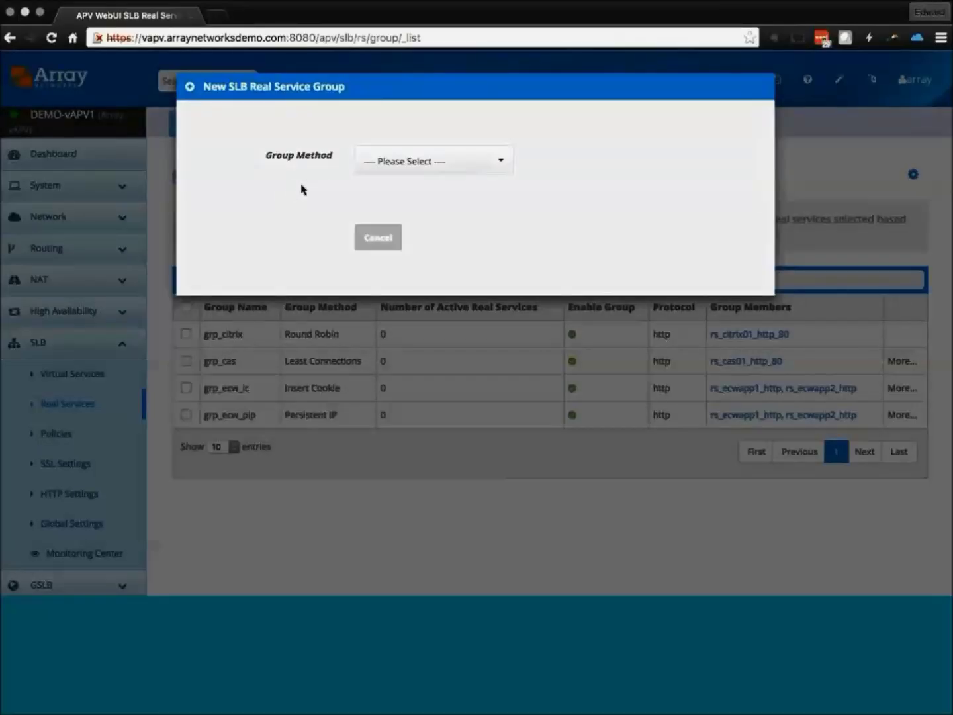
left_click(397, 162)
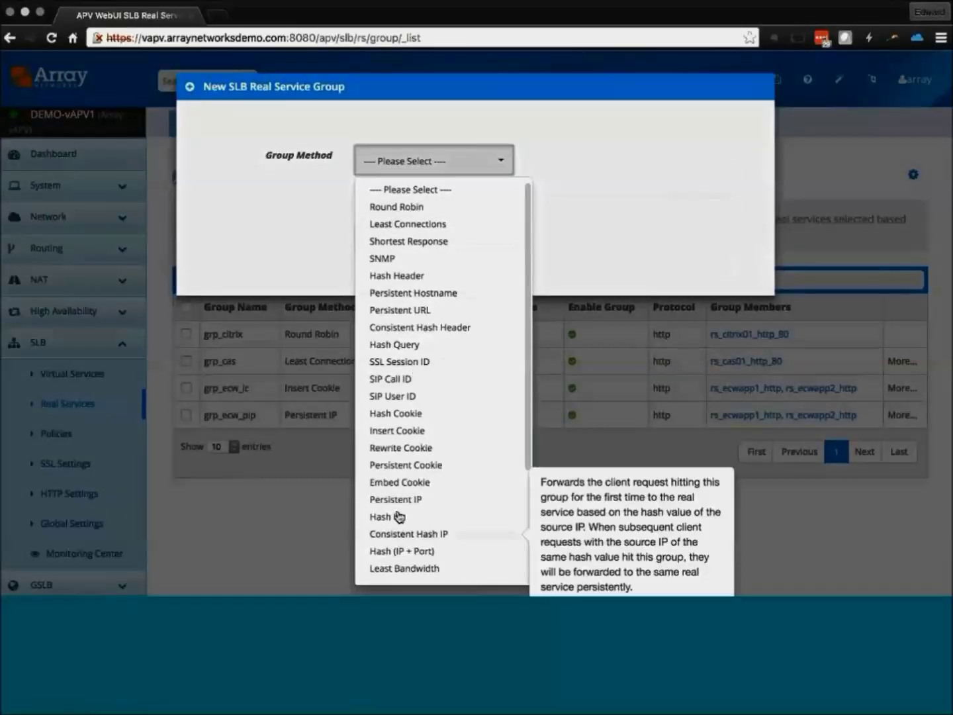
left_click(385, 432)
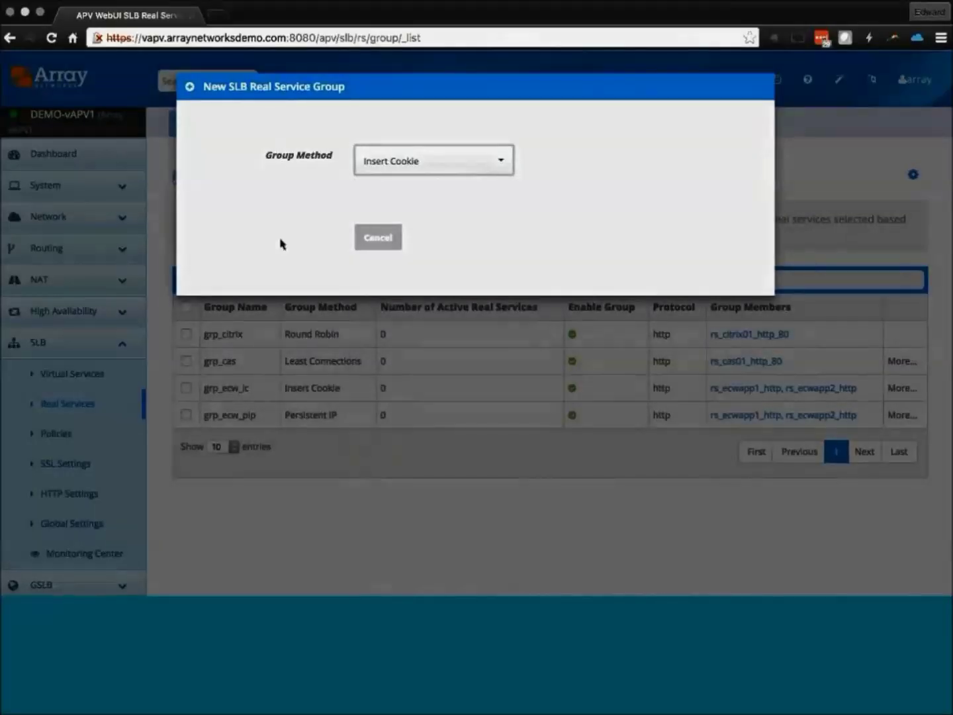
left_click(369, 162)
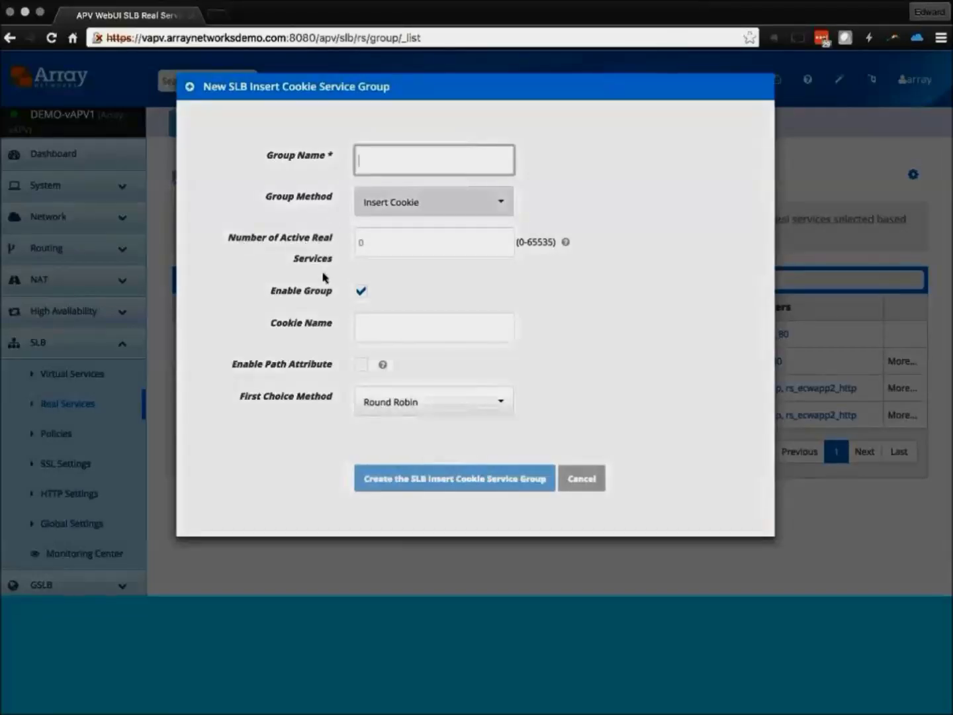
Enable the path attribute in the new Insert Cookie group form, view the first choice methods, and discard the form
left_click(377, 323)
left_click(361, 364)
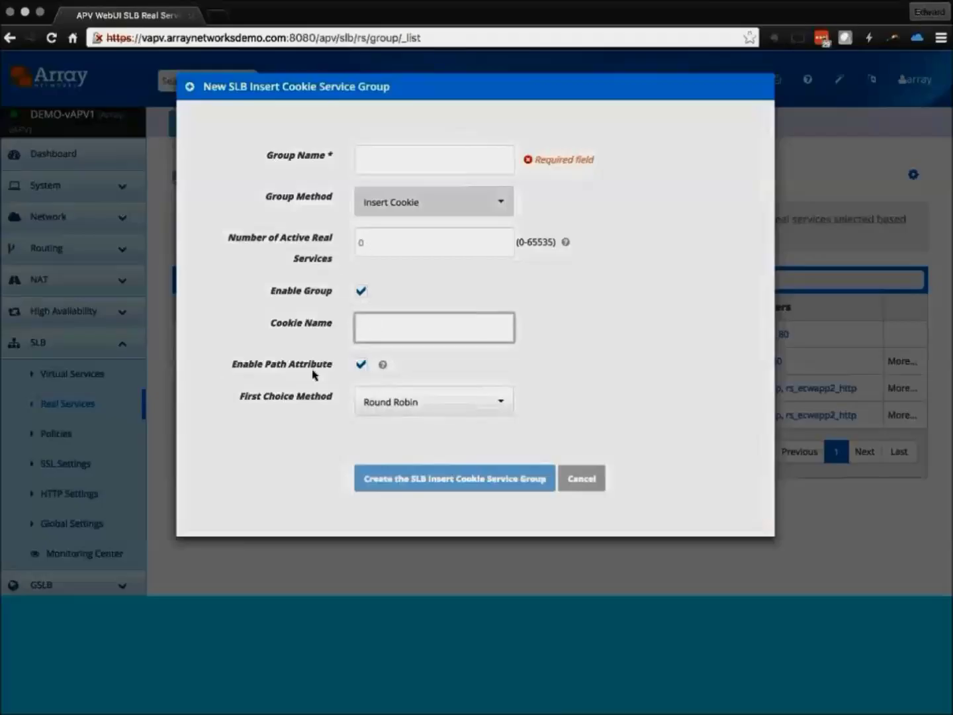
left_click(403, 414)
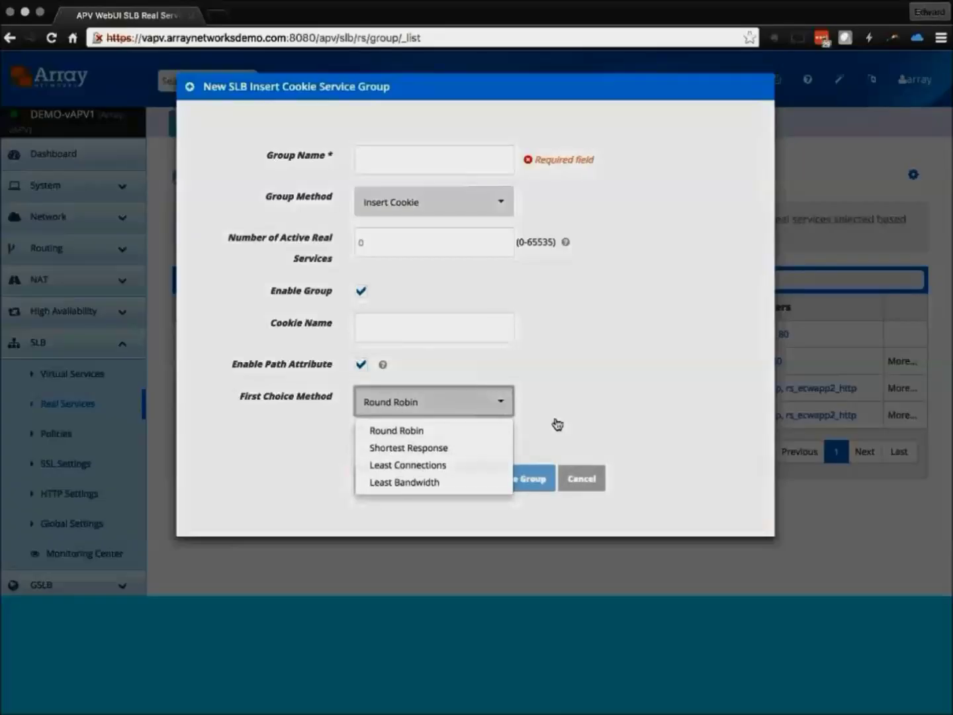
left_click(577, 479)
left_click(586, 482)
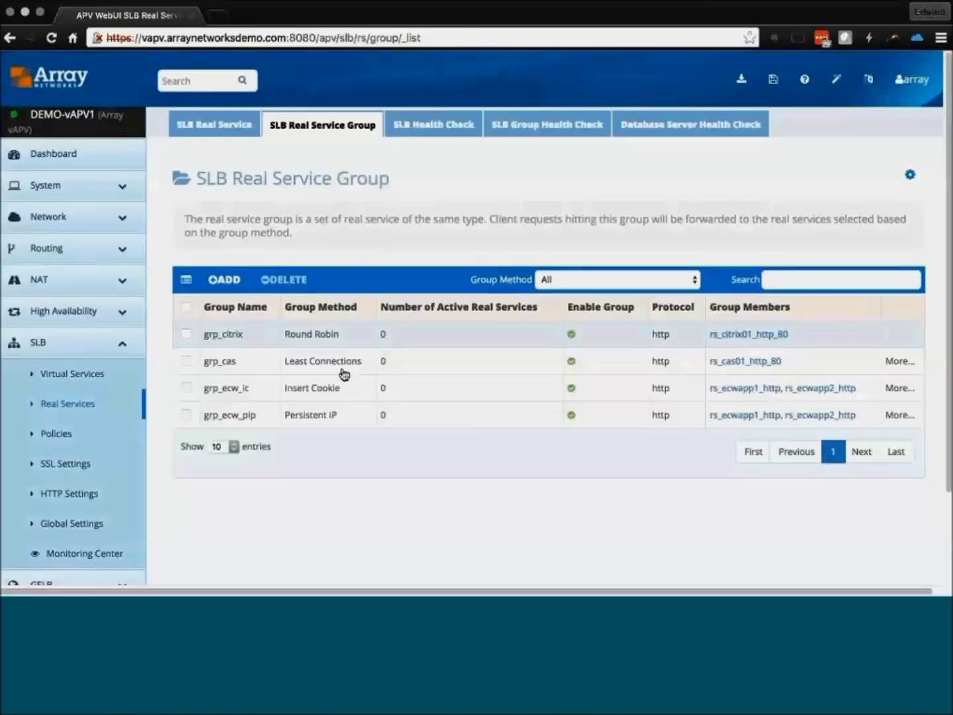
Review the basic settings and group members of the grp_ecw_ic real service group
left_click(312, 390)
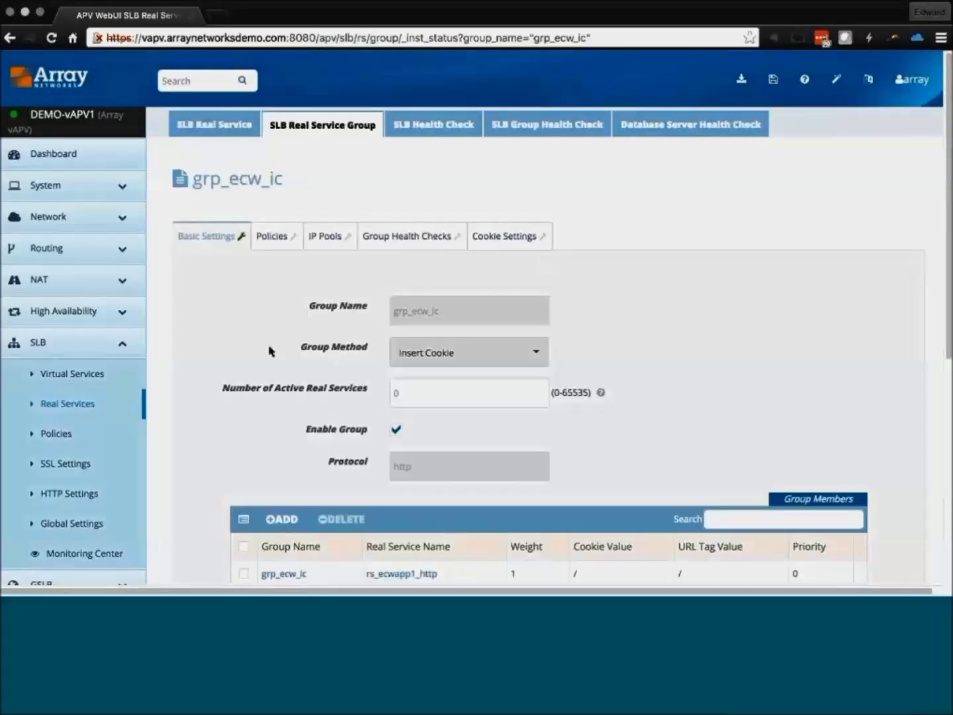
scroll(259, 403, "down", 3)
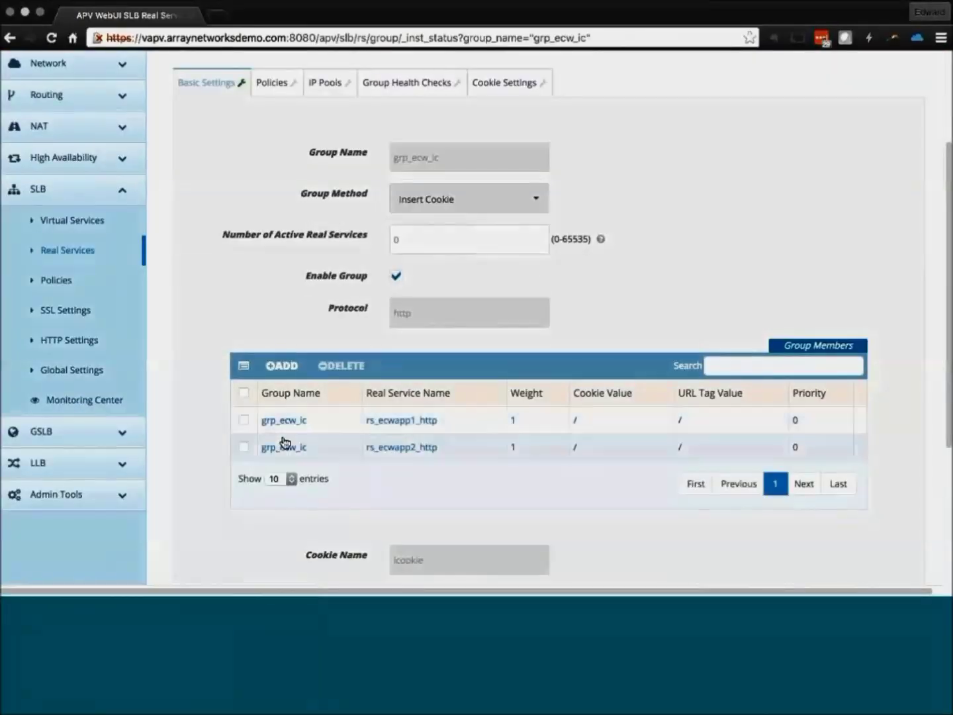
scroll(284, 442, "up", 1)
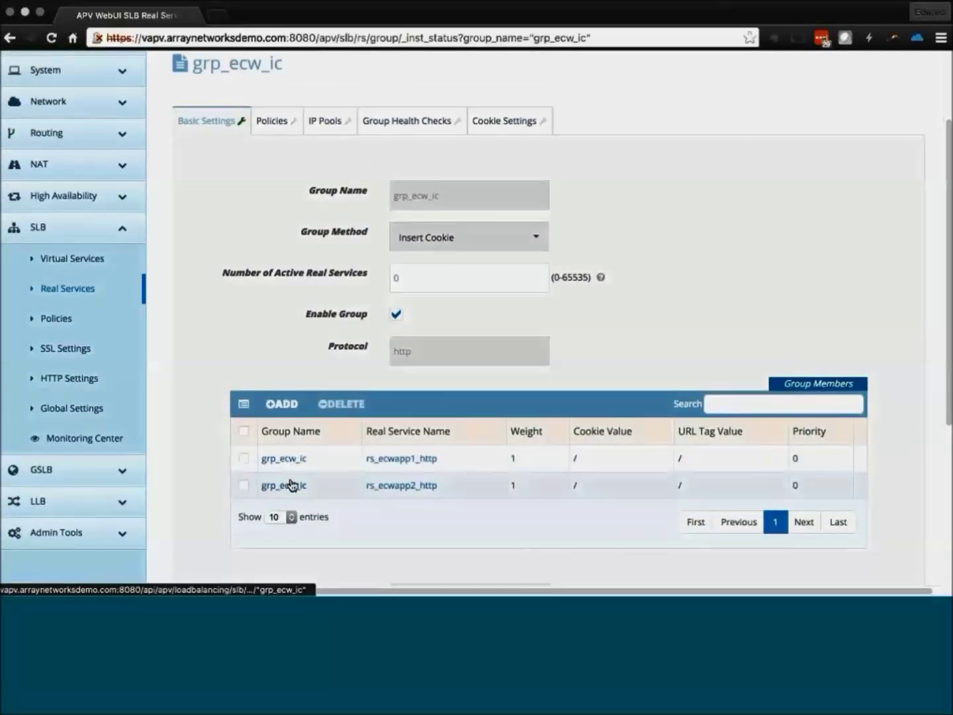
scroll(291, 480, "up", 3)
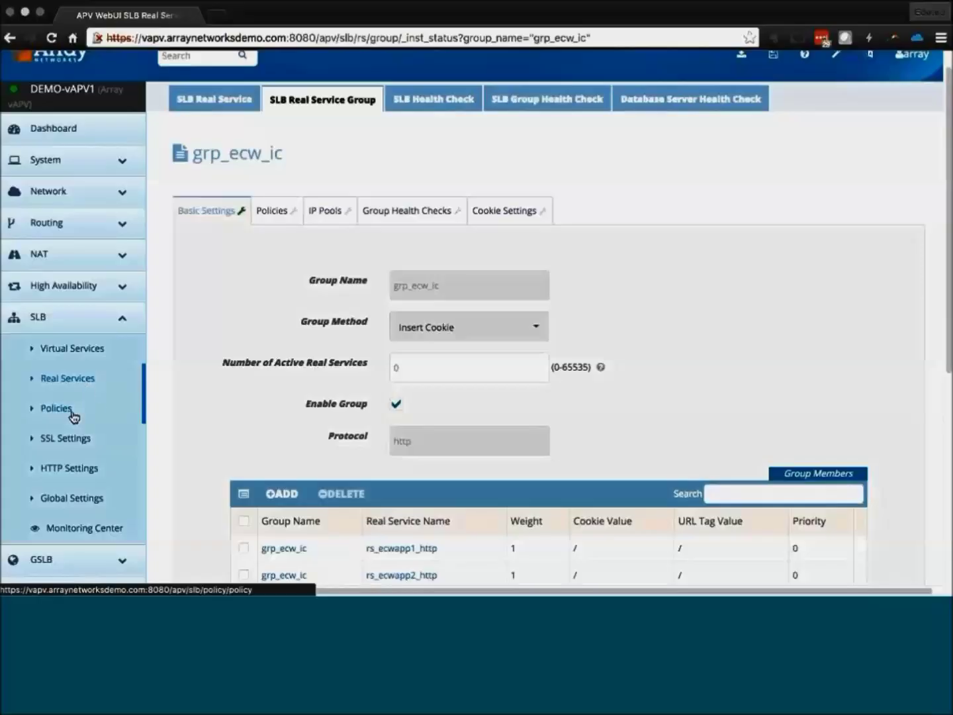
Go to the SLB policies and start a new policy of type Insert Cookie
left_click(99, 408)
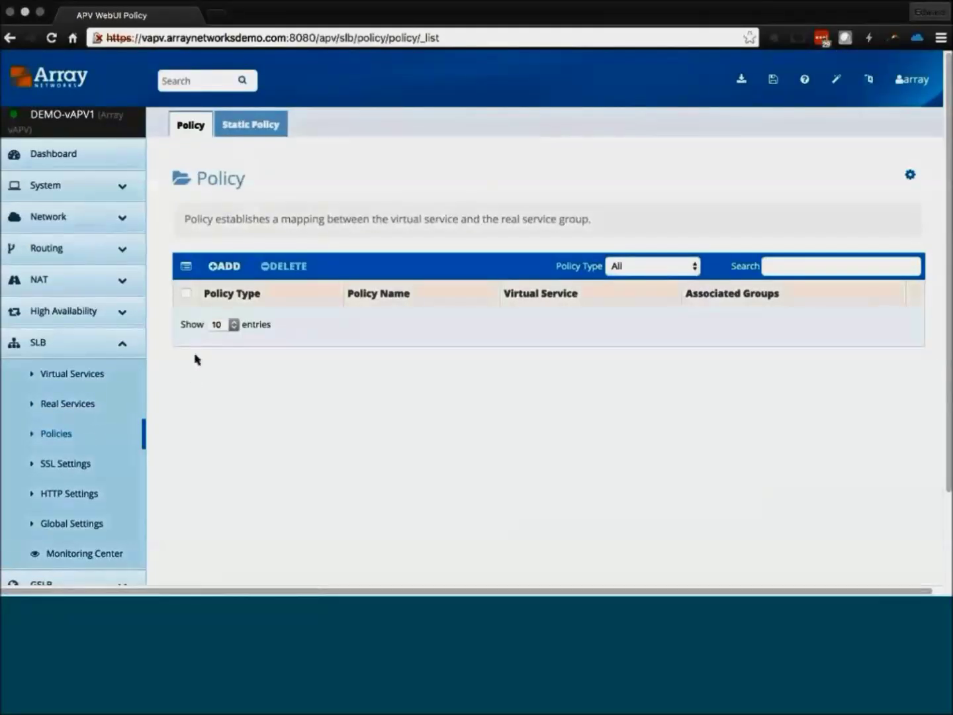
left_click(53, 435)
left_click(225, 267)
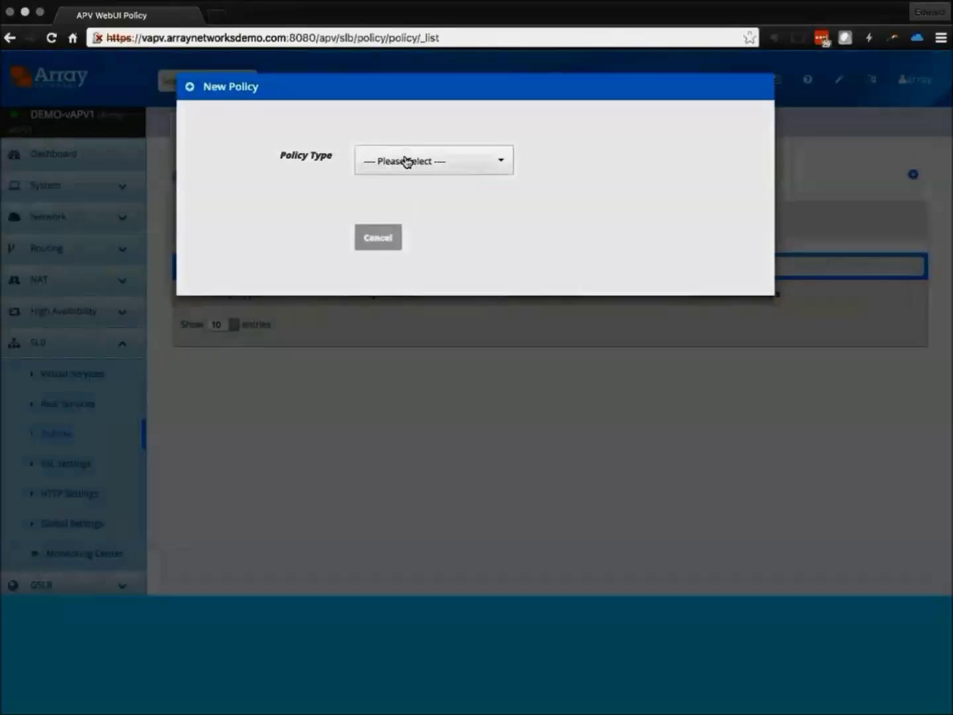
left_click(406, 162)
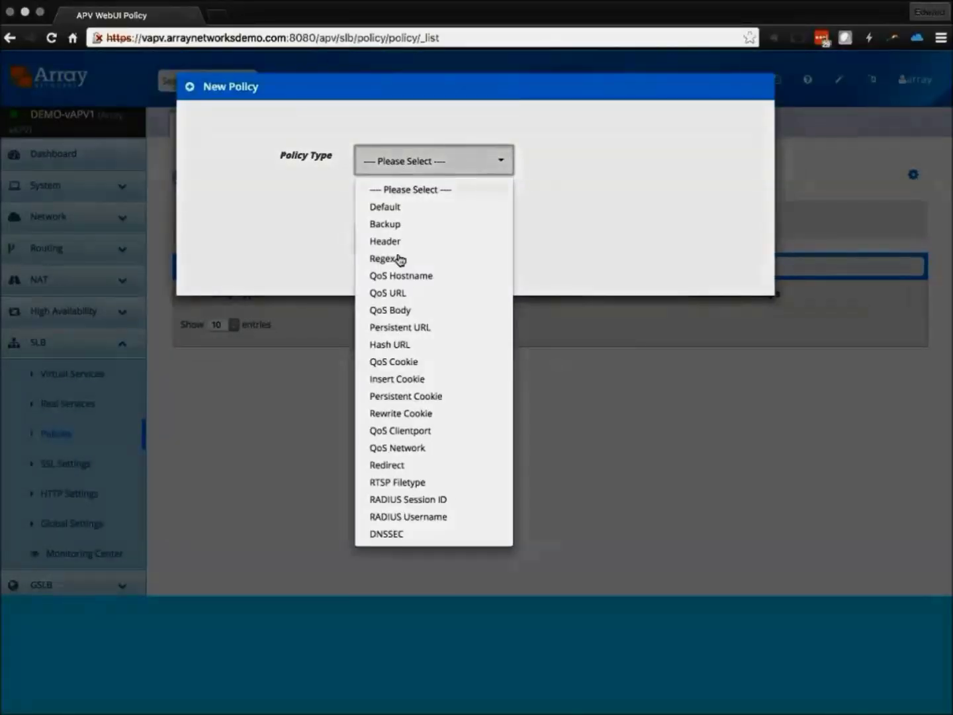
mouse_move(399, 259)
mouse_move(395, 336)
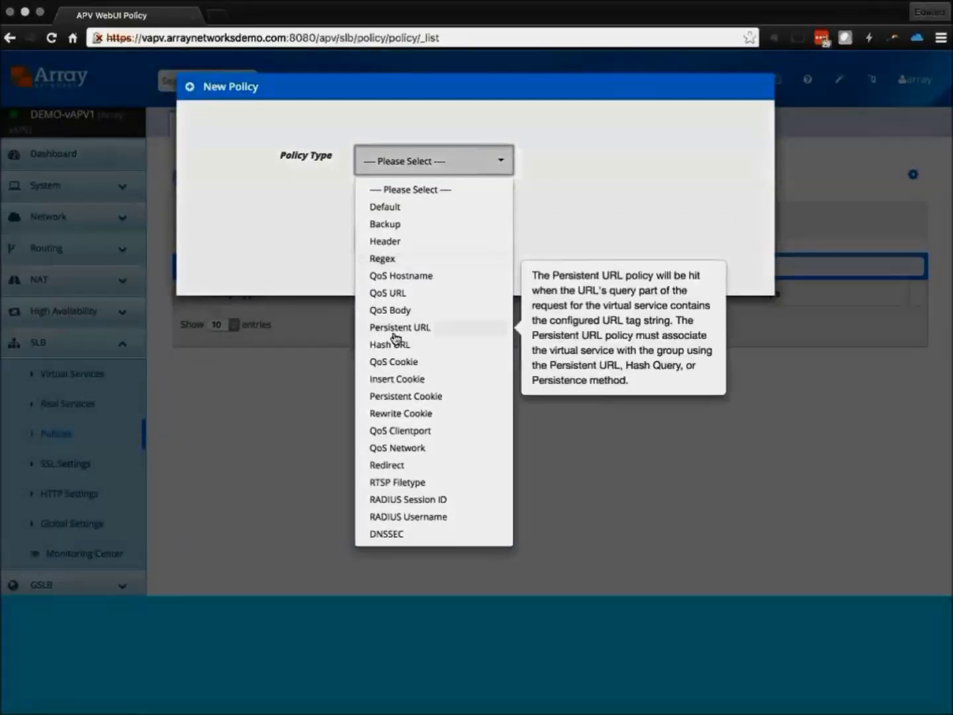
left_click(389, 379)
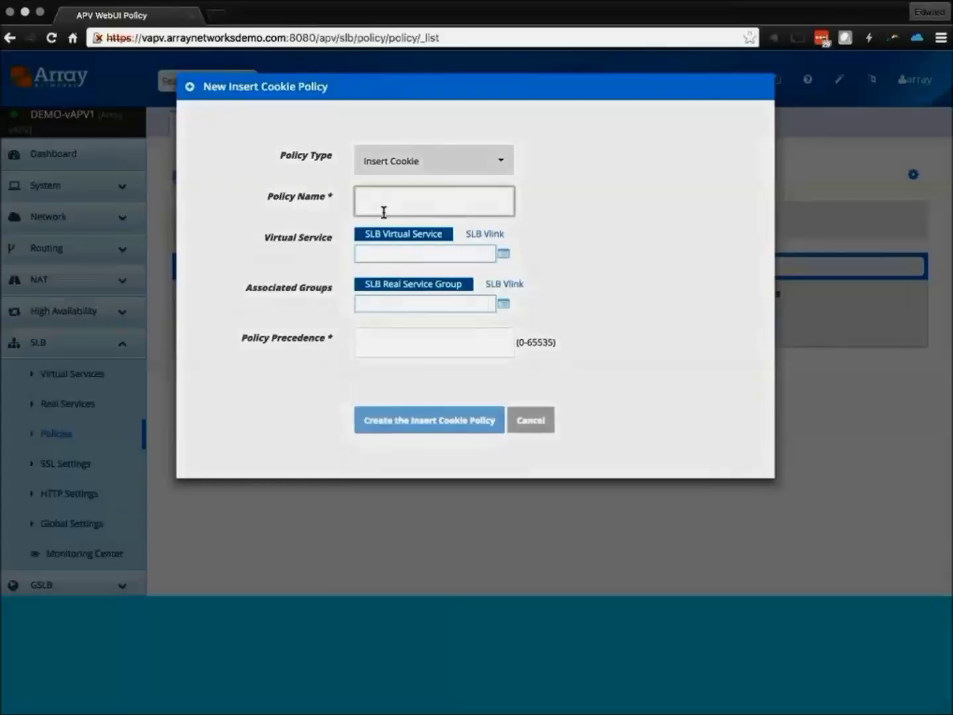
In the new Insert Cookie policy, choose vs_ecw_http as the virtual service and grp_ecw_ic as the associated real service group
left_click(503, 255)
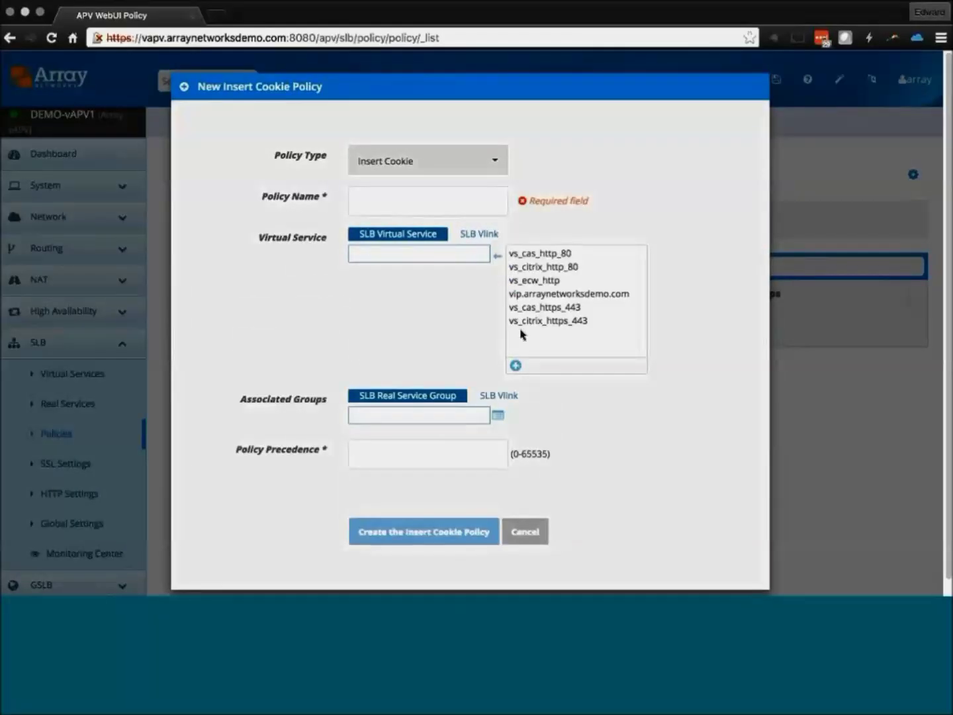
left_click(523, 280)
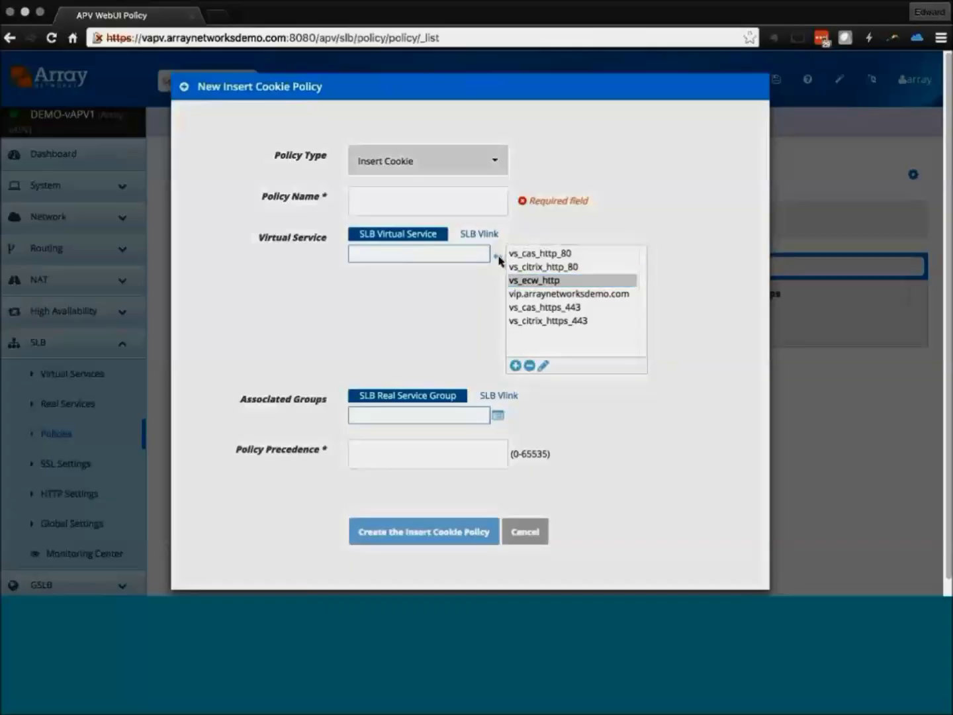
left_click(498, 258)
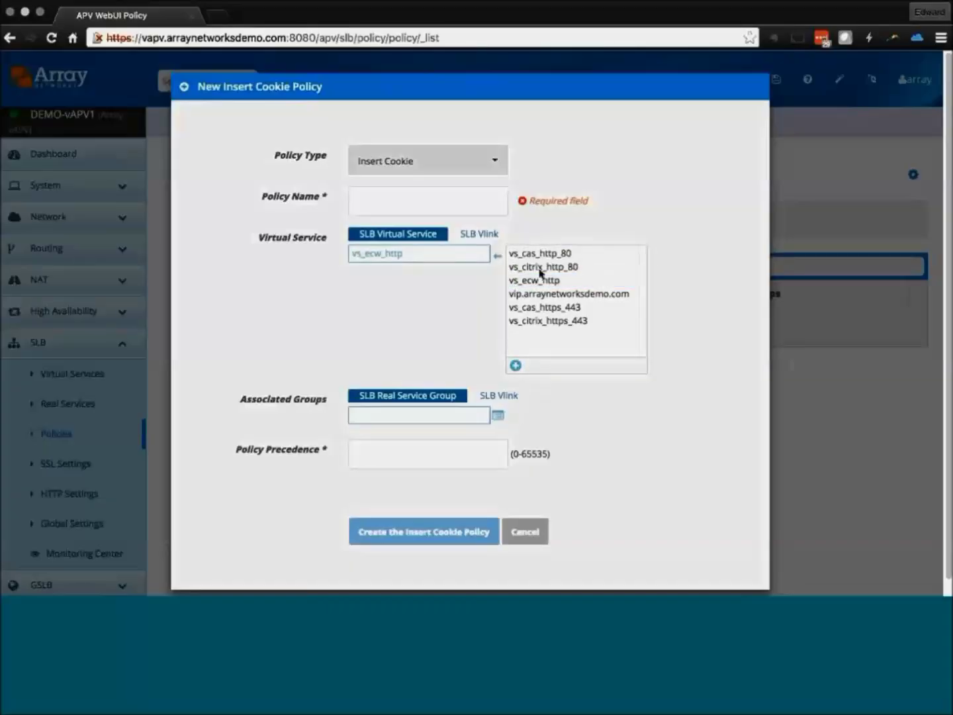
left_click(499, 416)
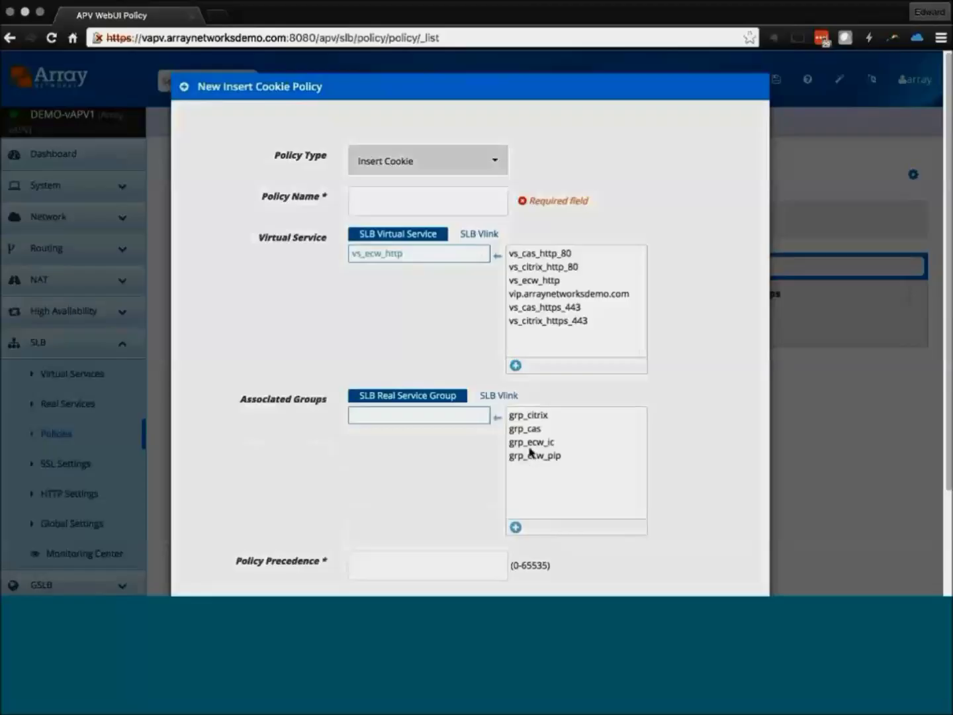
left_click(526, 444)
left_click(496, 418)
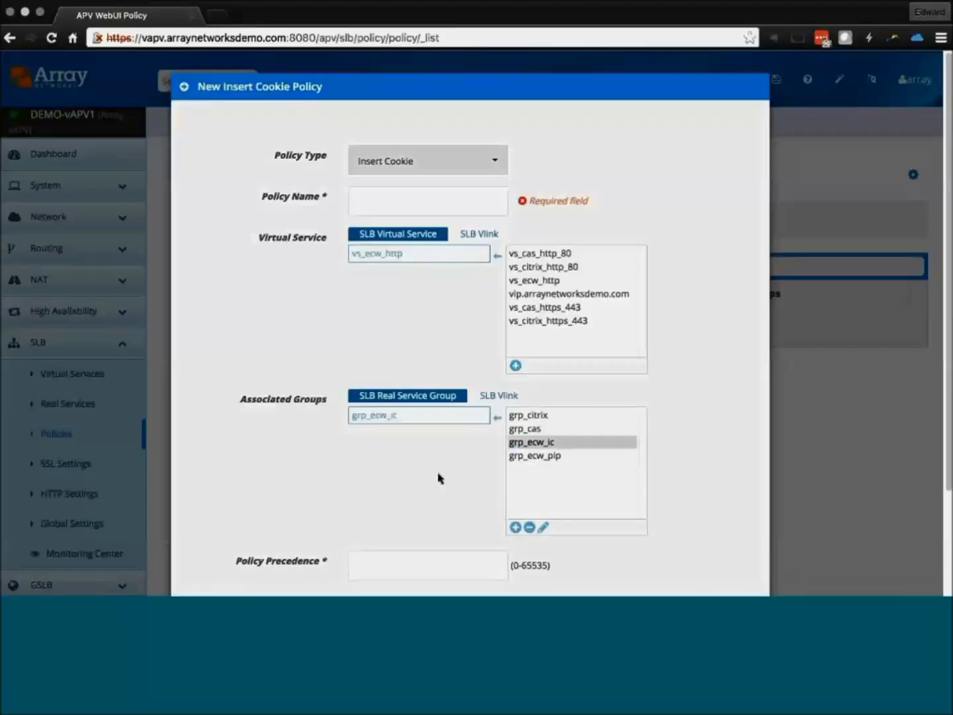
Set the policy precedence to 0 in the Insert Cookie policy draft and discard the form
scroll(437, 477, "down", 3)
left_click(461, 477)
type("0")
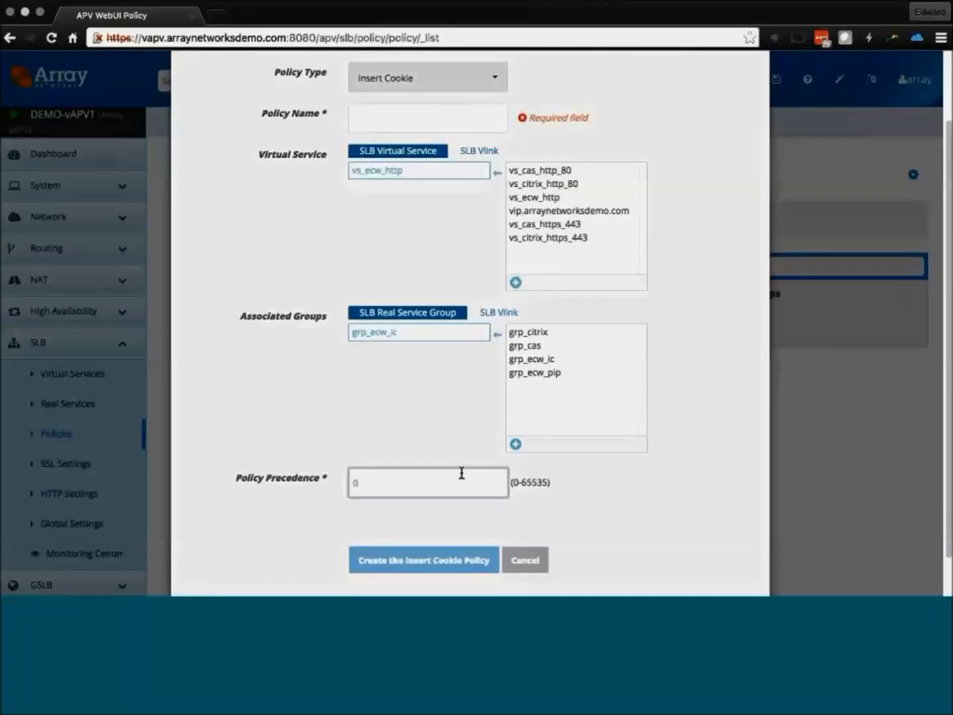
left_click(526, 563)
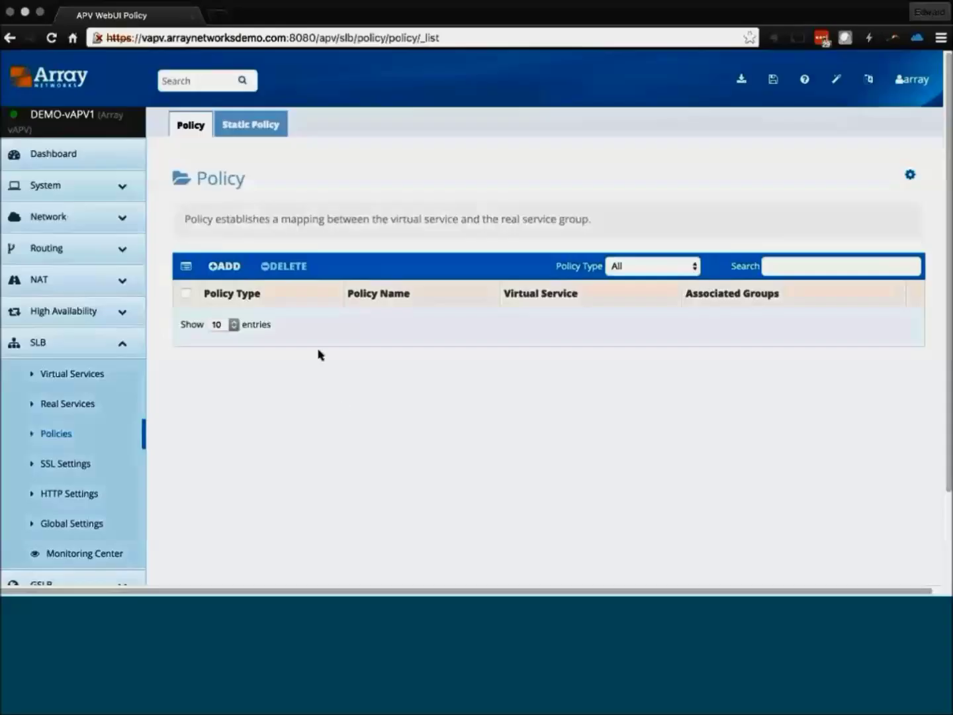
Review the SLB static policies that map virtual services directly to real services
left_click(257, 126)
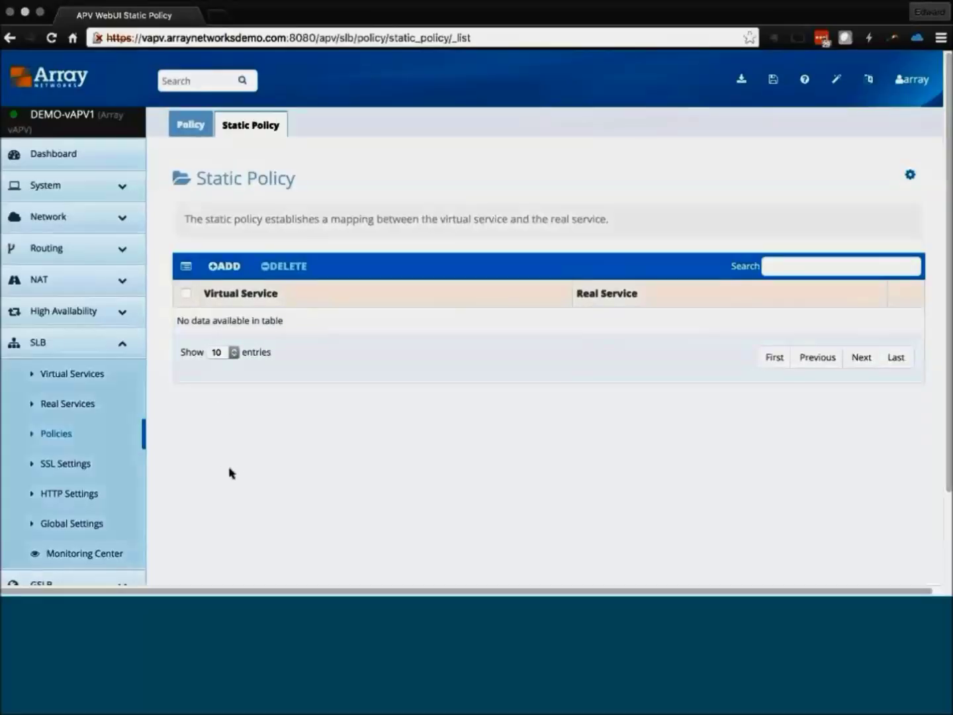
scroll(232, 471, "down", 1)
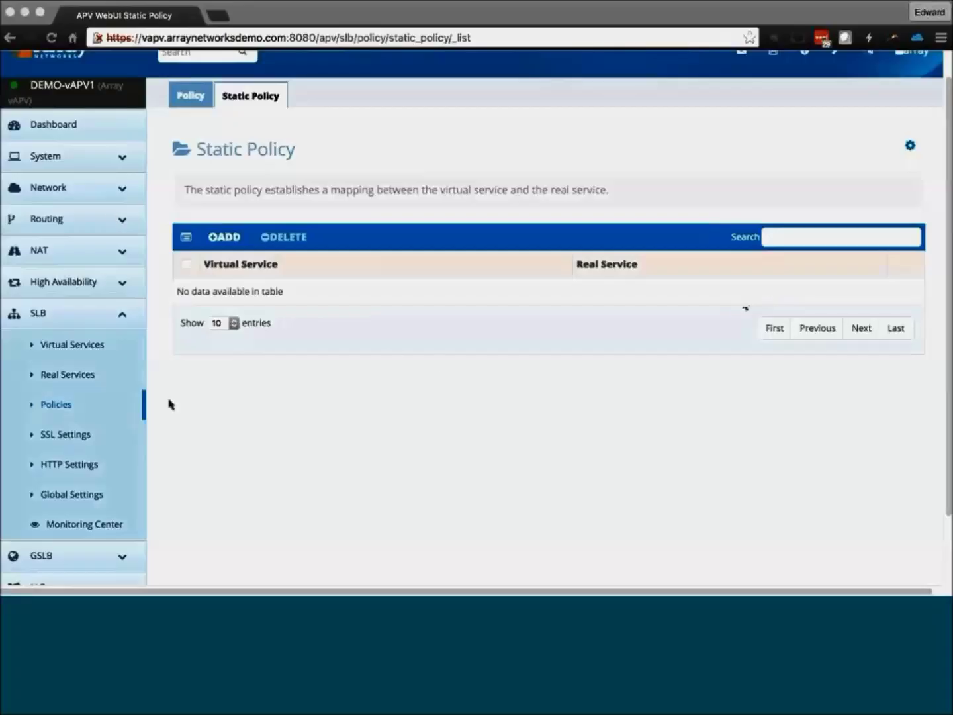
scroll(258, 385, "down", 2)
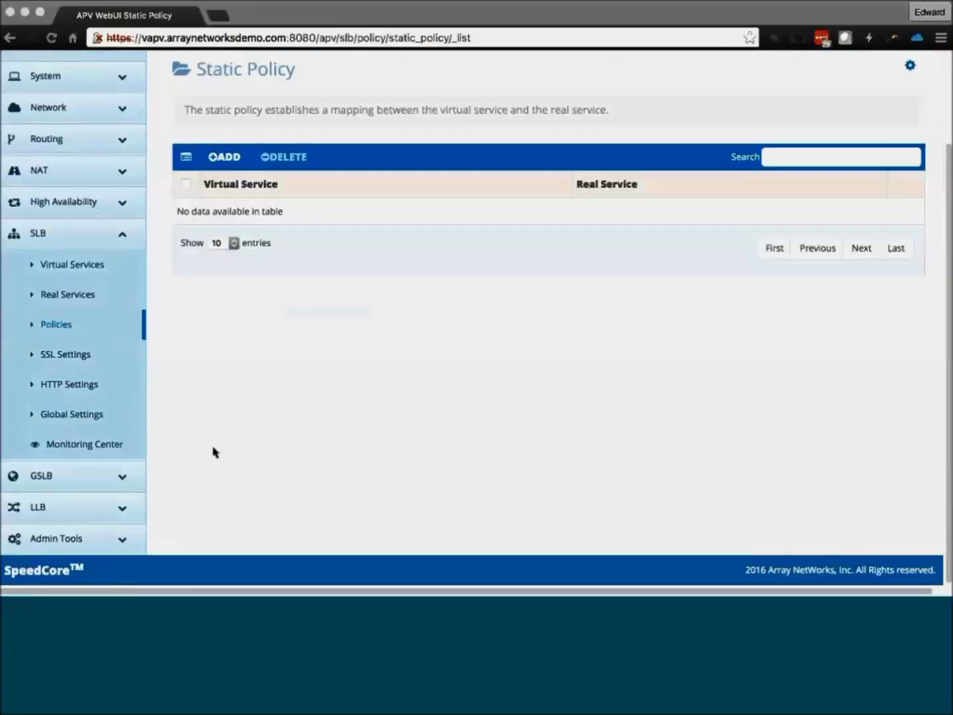
Examine the SLB real service statistics in the Monitoring Center, including the health checks of rs_ecwapp1_http and rs_ecwapp2_http
left_click(84, 443)
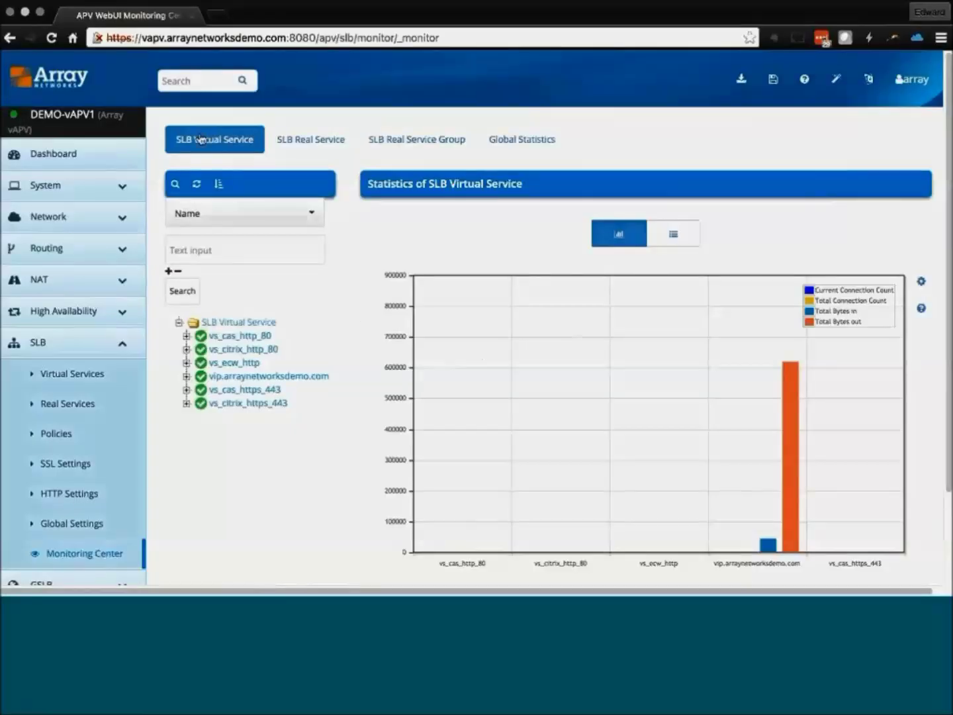
left_click(312, 142)
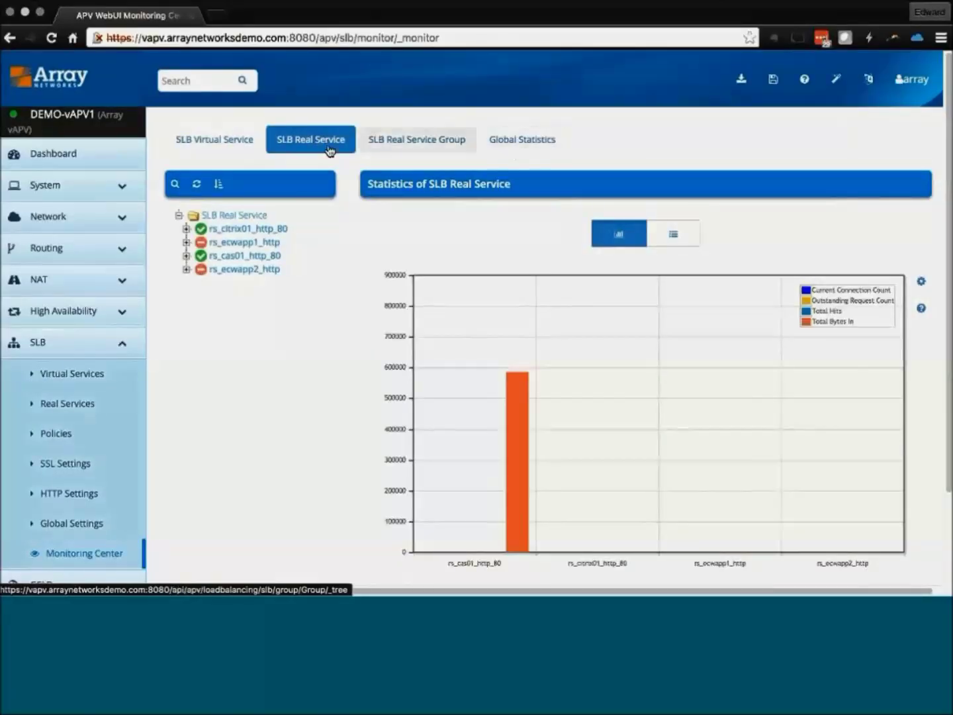
left_click(186, 243)
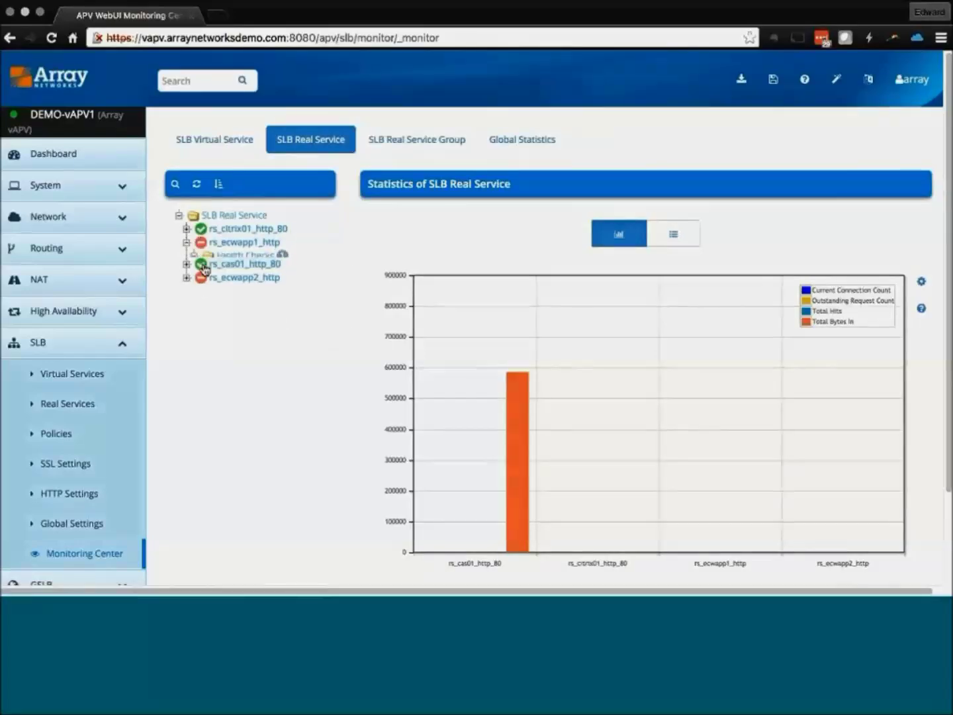
left_click(188, 296)
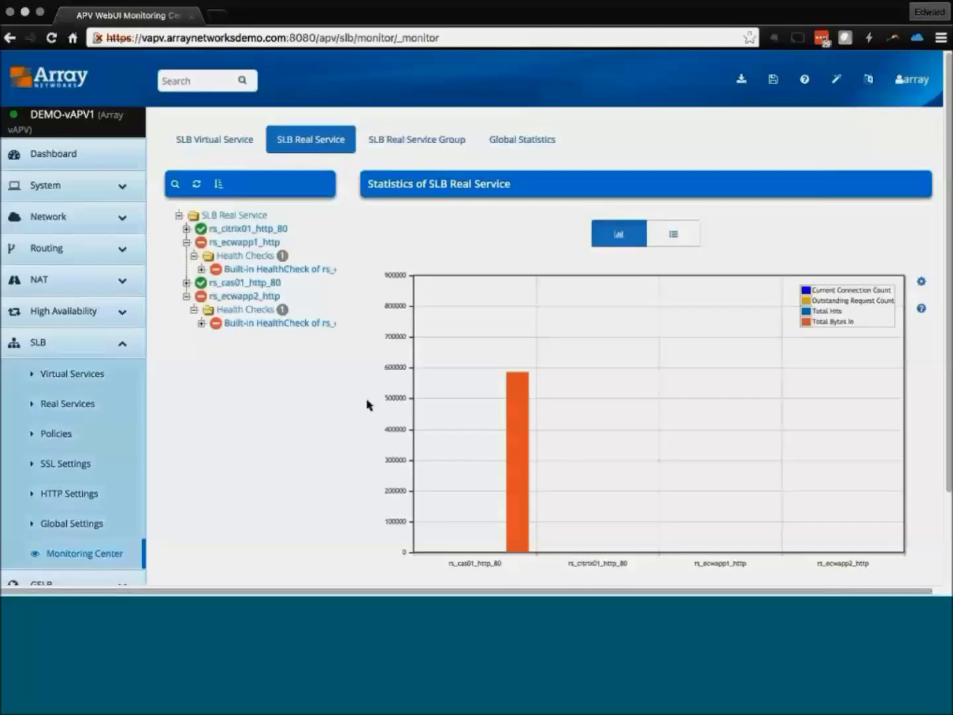
scroll(369, 405, "down", 1)
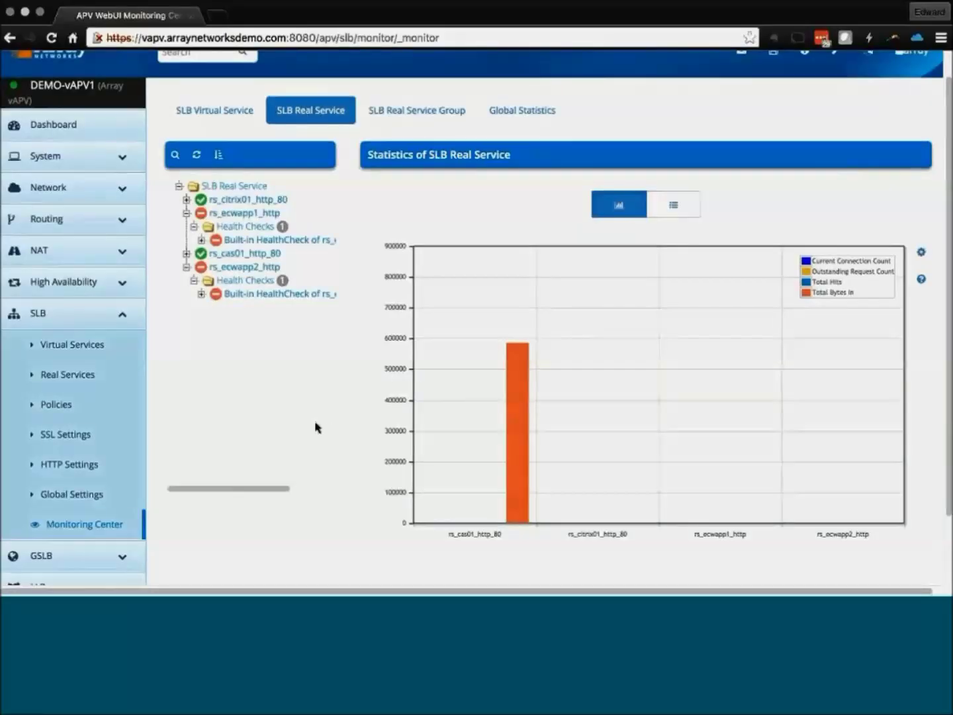
scroll(240, 436, "down", 3)
scroll(239, 435, "up", 1)
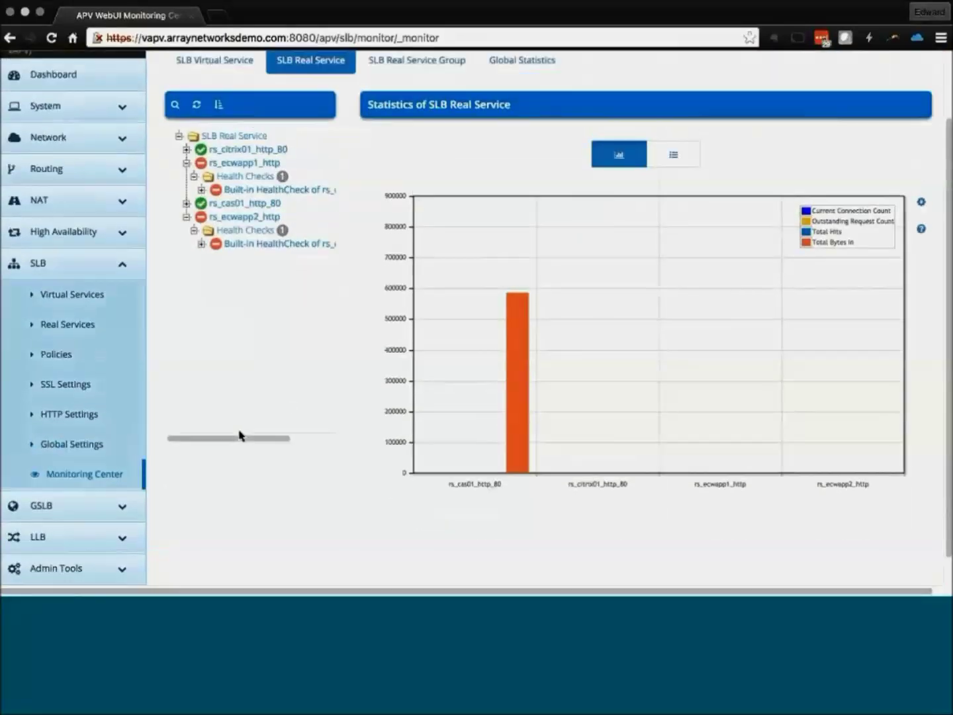
Review the GSLB configuration, covering the SDNS host names, the SDNS service pools and the SDNS policies
left_click(128, 270)
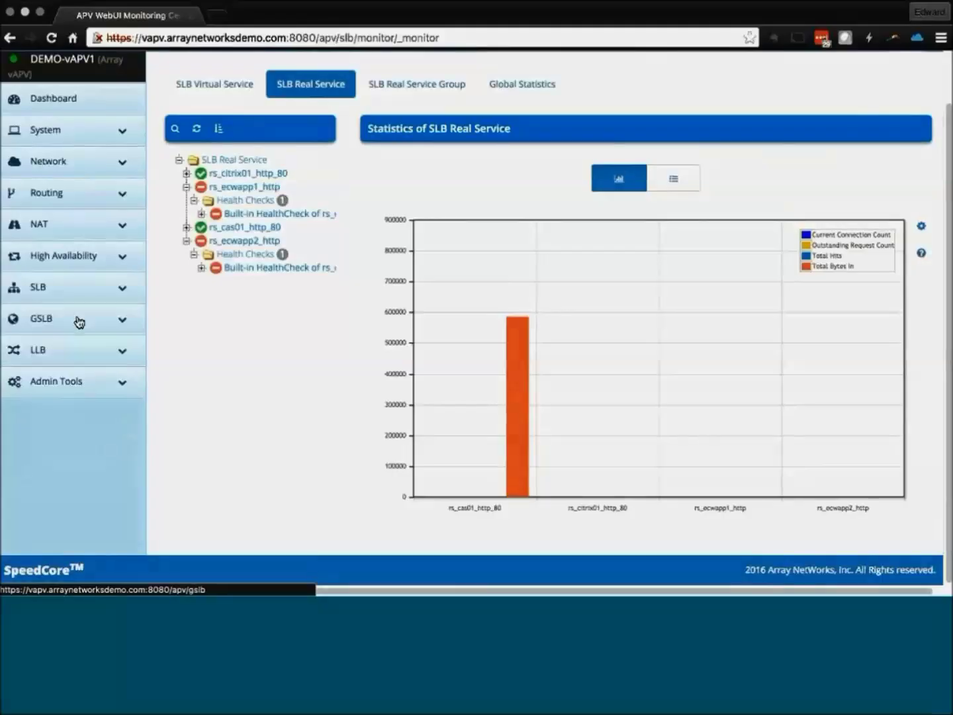
left_click(121, 324)
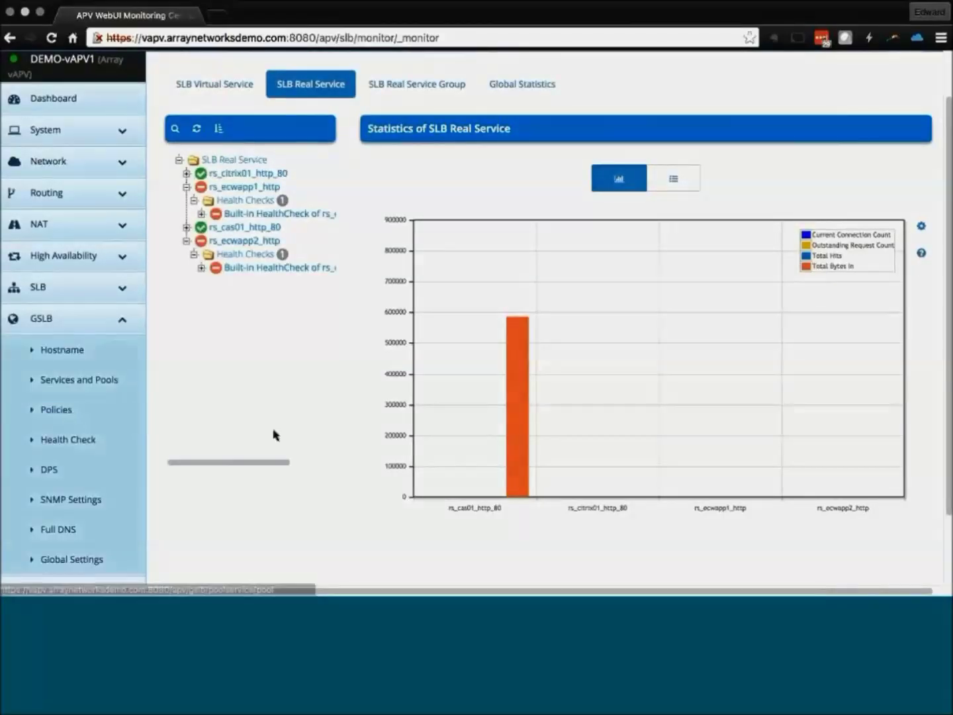
left_click(67, 353)
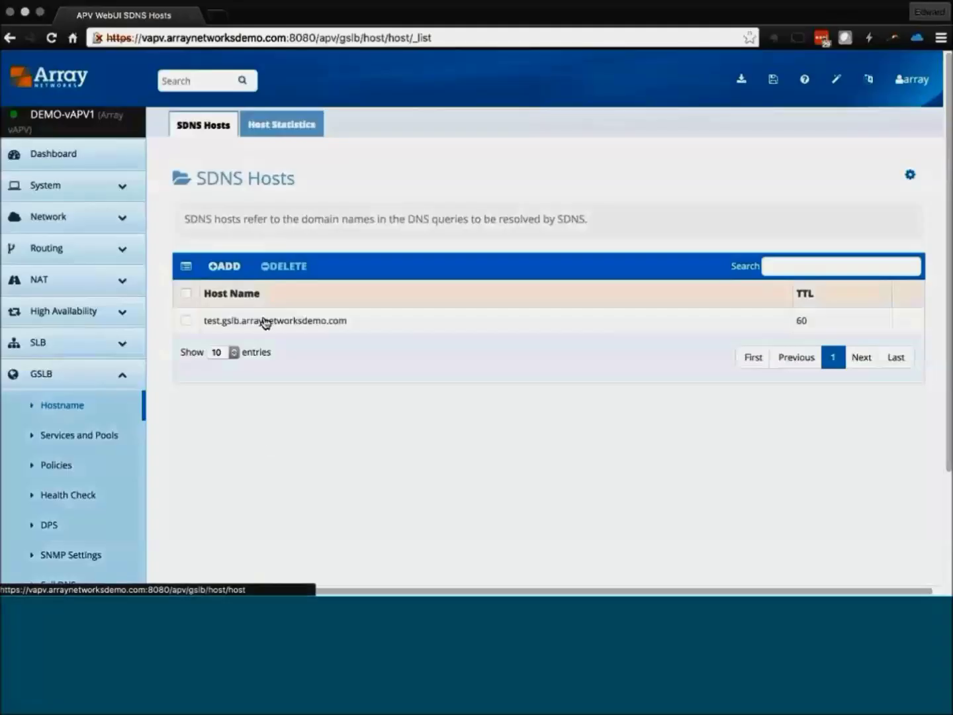
left_click(86, 436)
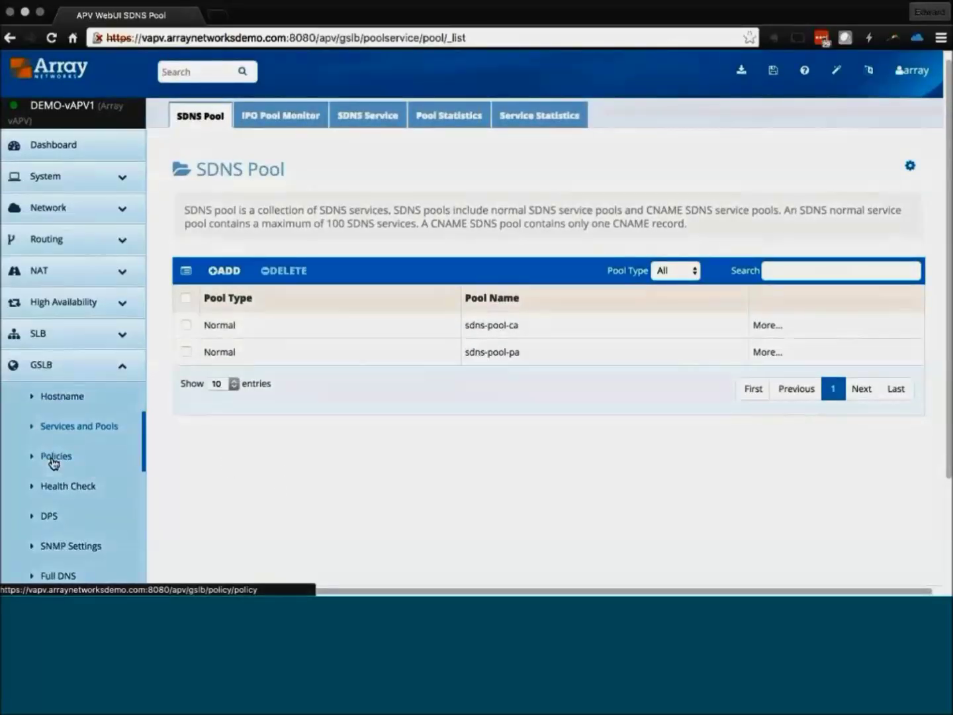
left_click(53, 461)
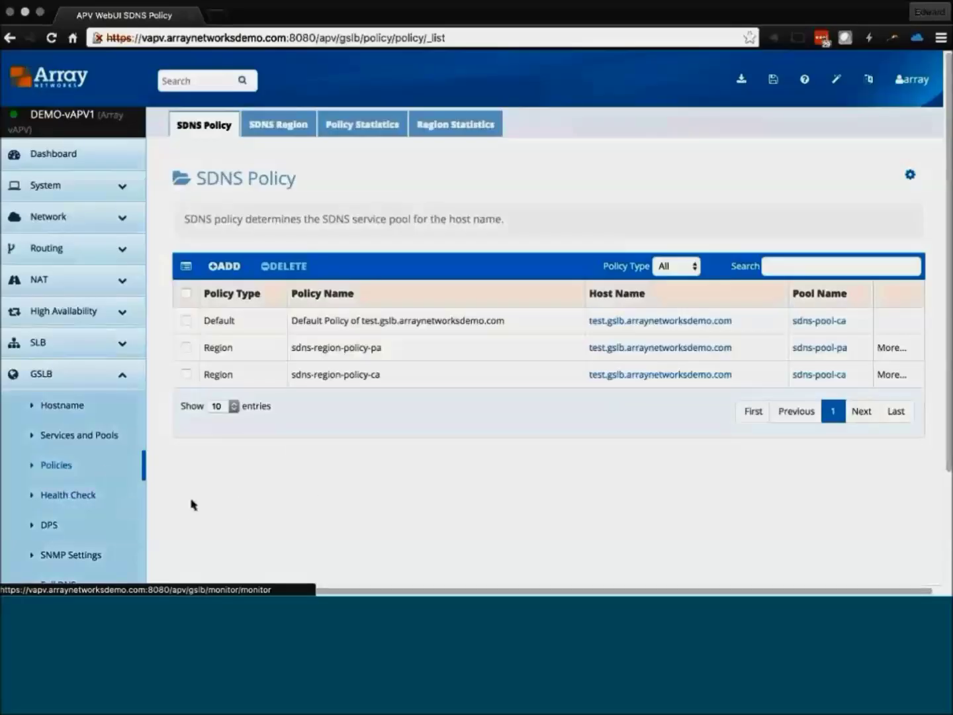
scroll(193, 505, "down", 1)
scroll(181, 495, "down", 1)
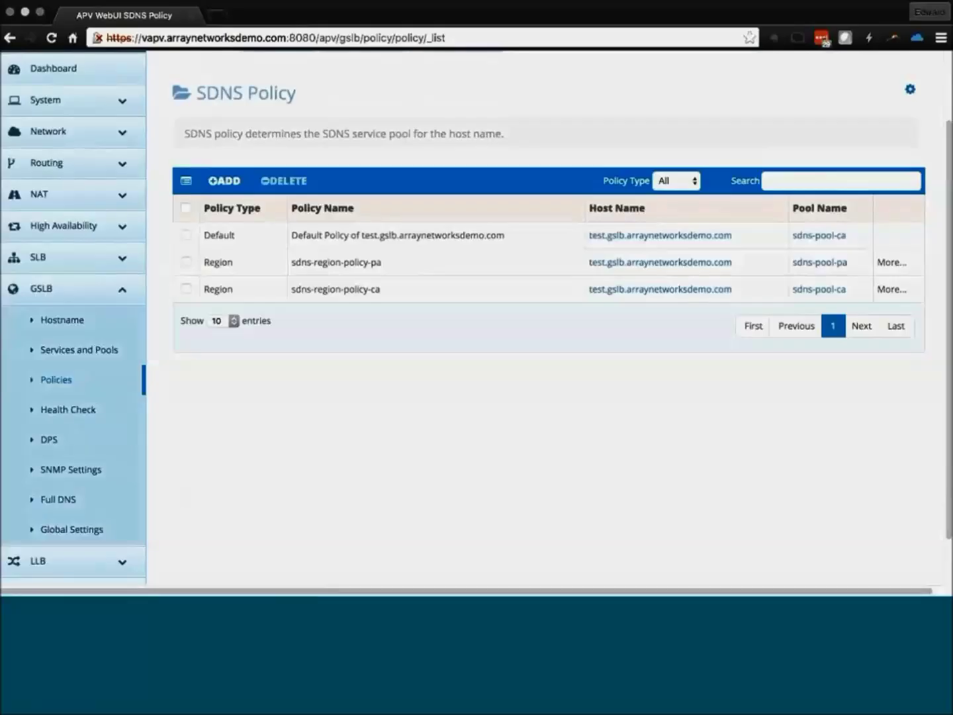
Look through the GSLB overview page and the LLB overview page, including their configuration steps and diagrams
left_click(133, 299)
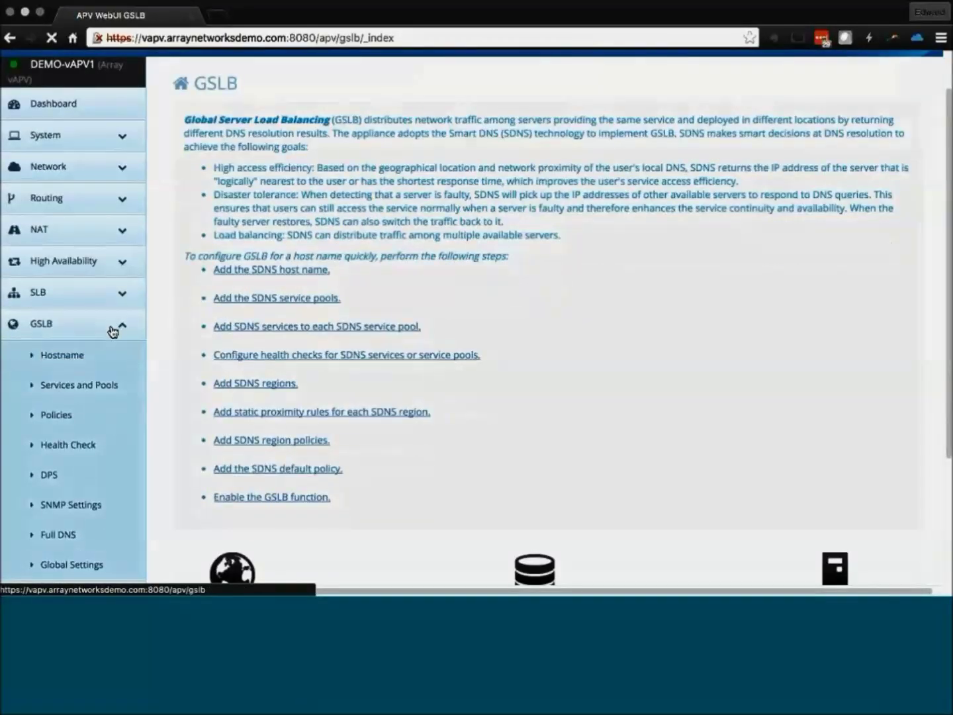
scroll(40, 438, "down", 5)
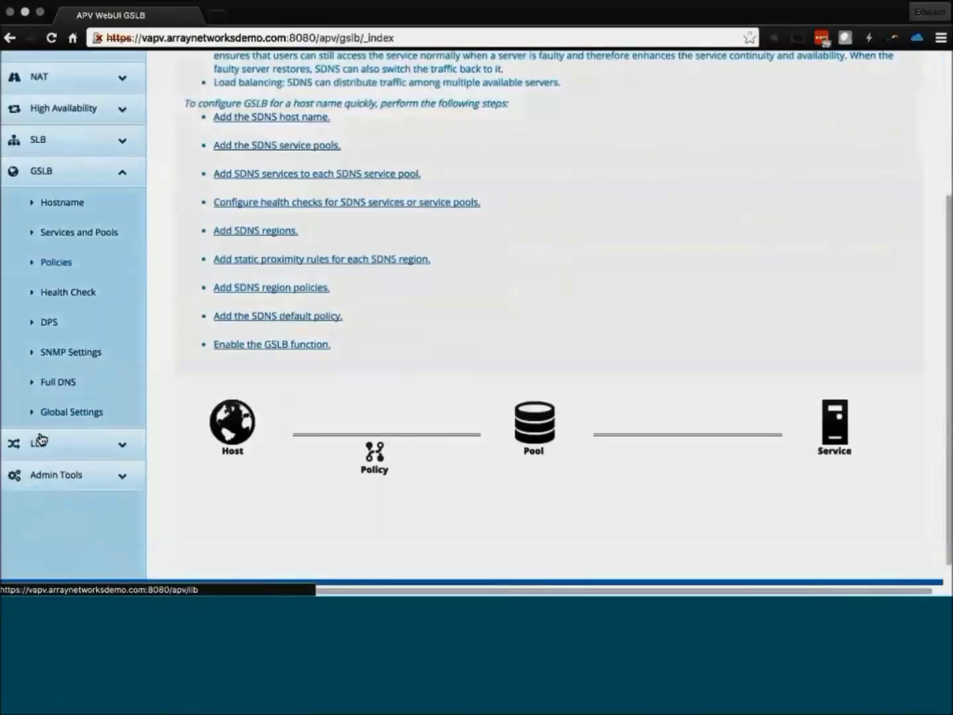
scroll(40, 439, "down", 1)
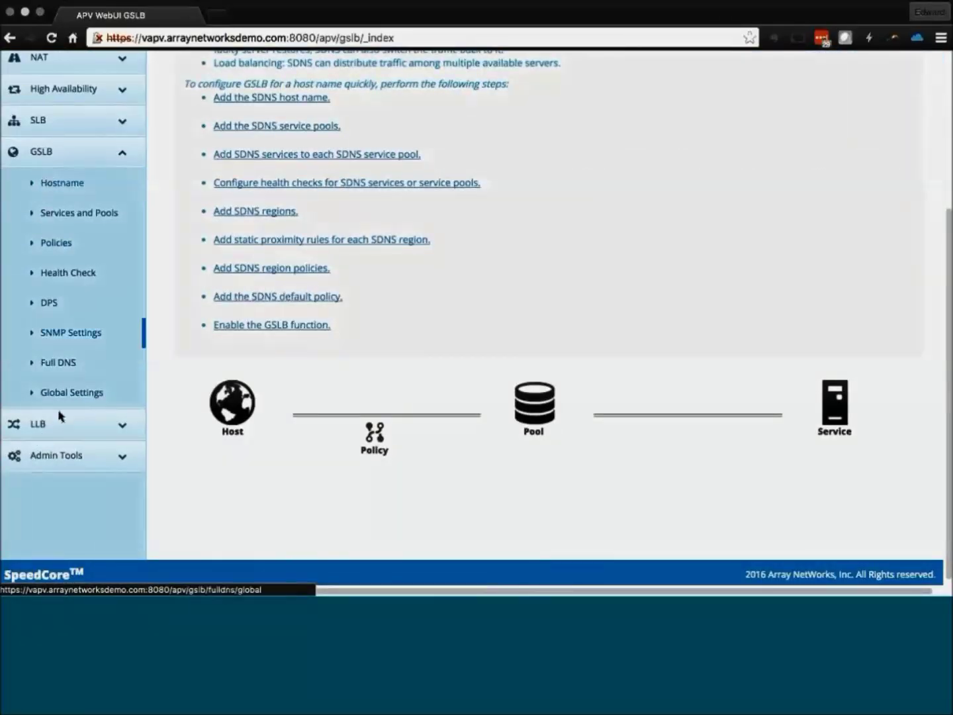
left_click(57, 428)
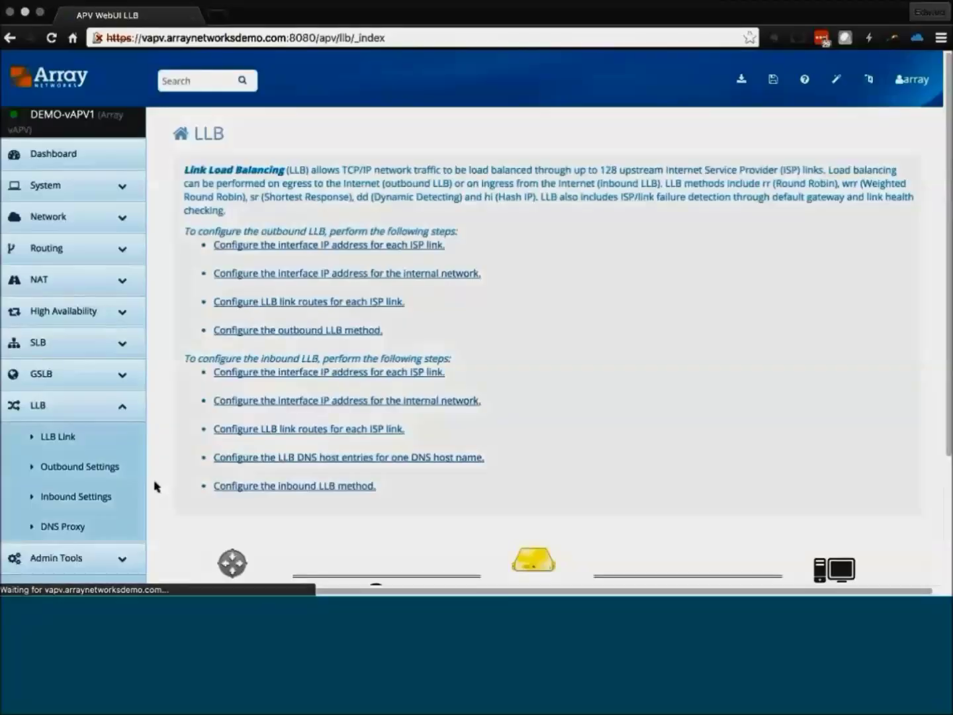
scroll(154, 487, "down", 3)
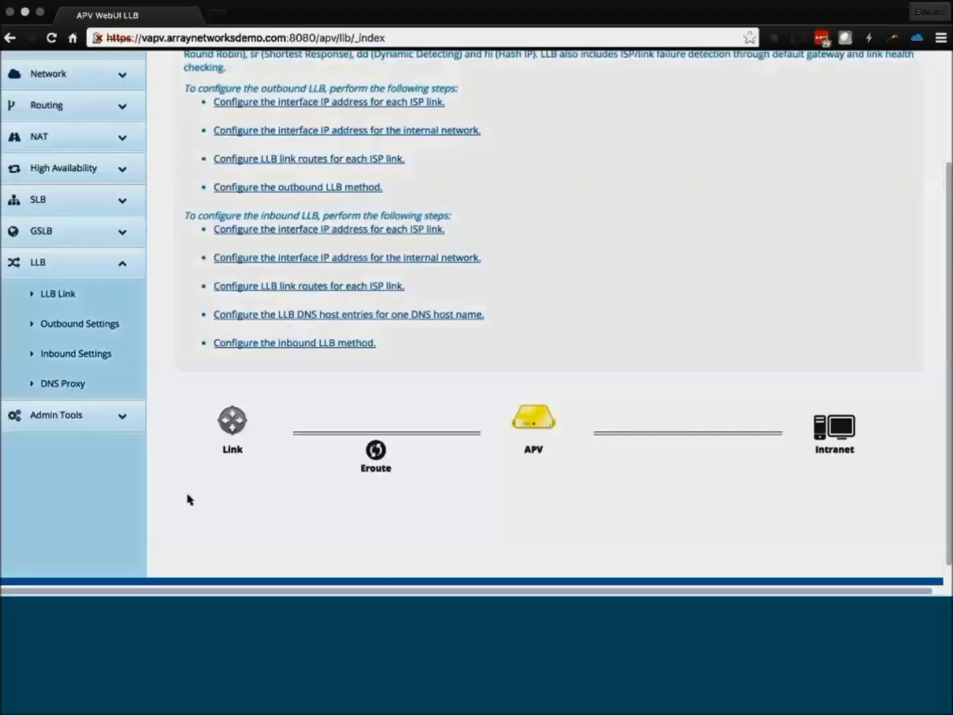
Go to the system logs under the admin tools and examine the local syslog host's messages
left_click(66, 415)
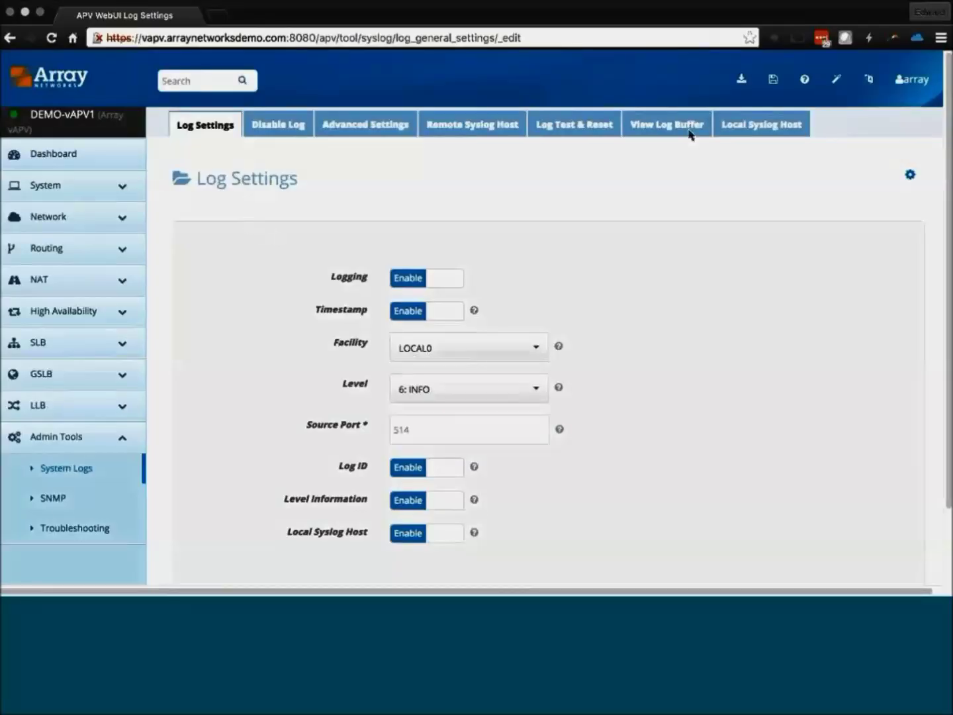
left_click(748, 131)
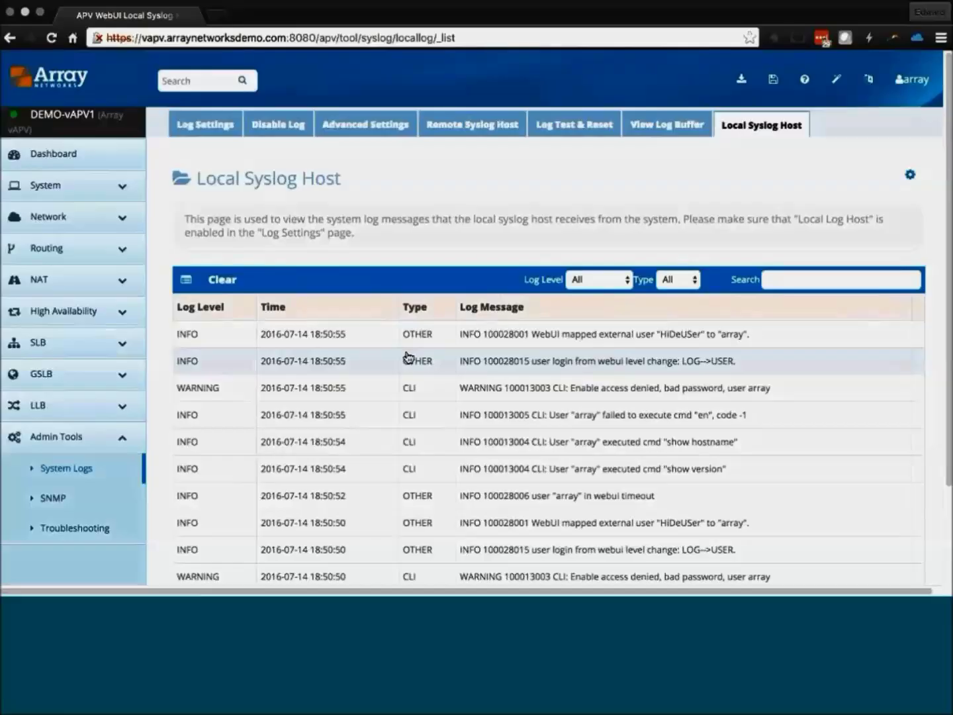
scroll(390, 351, "down", 3)
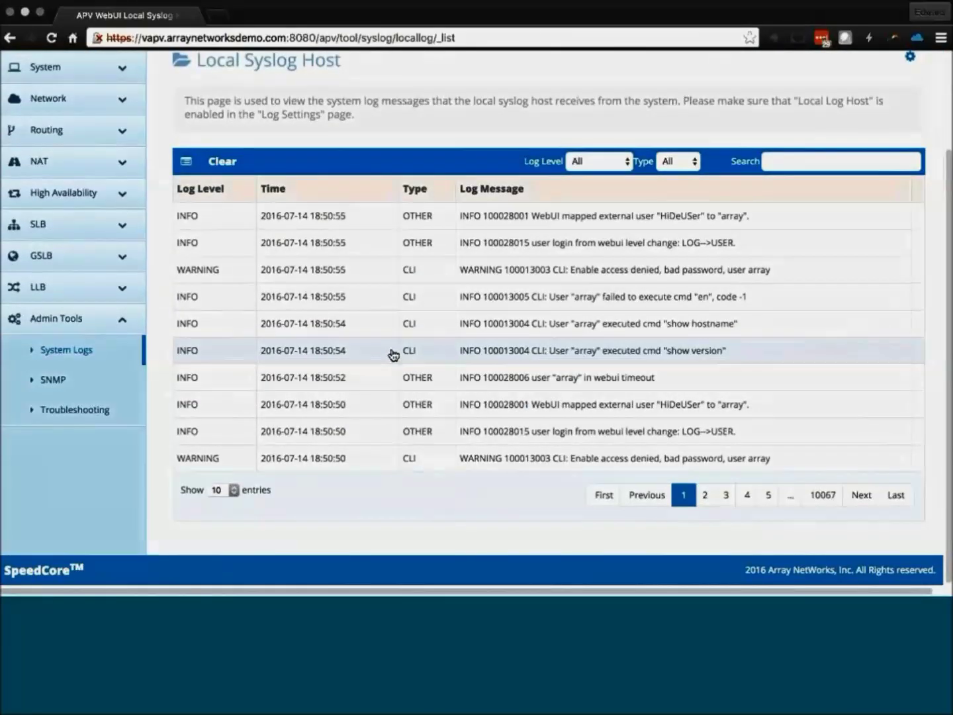
Review the remote syslog host configuration in the system logs and the SNMP settings under the admin tools
scroll(392, 354, "up", 3)
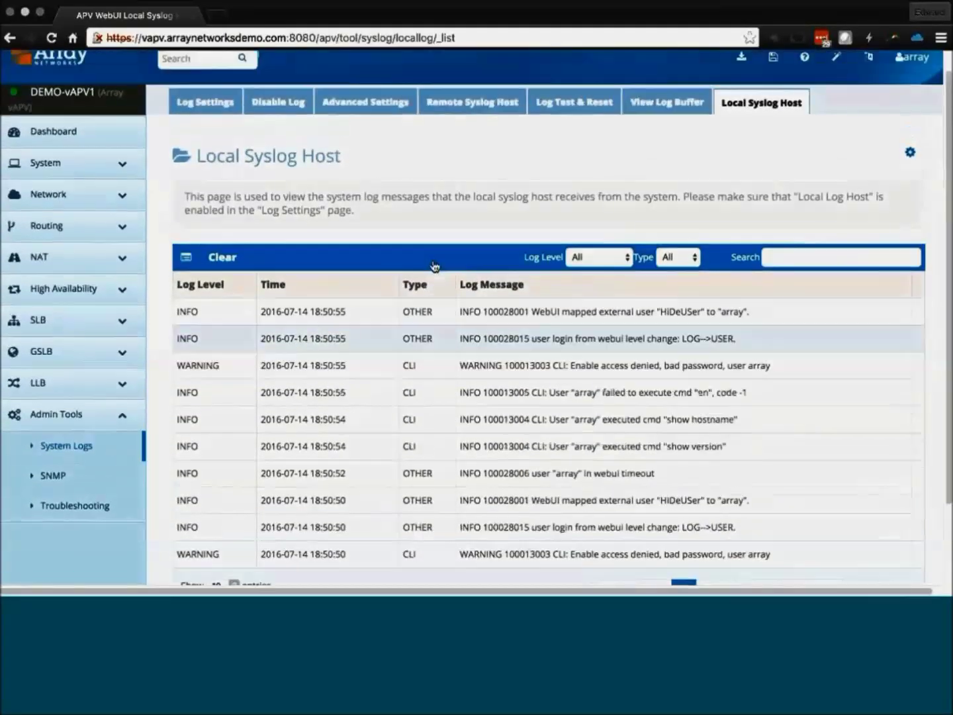
left_click(468, 100)
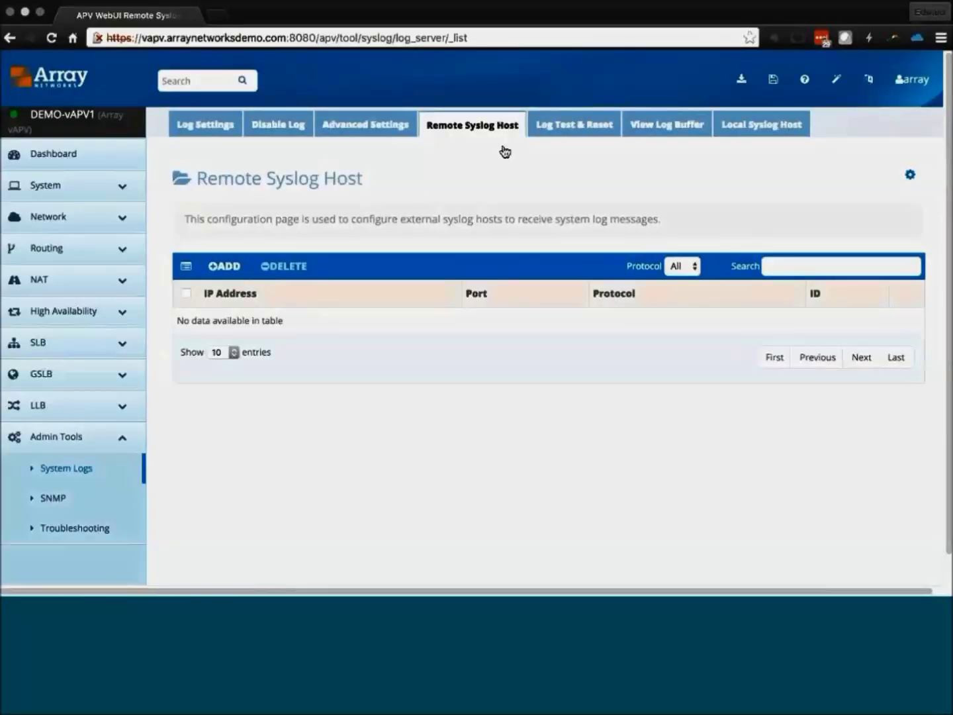
left_click(53, 504)
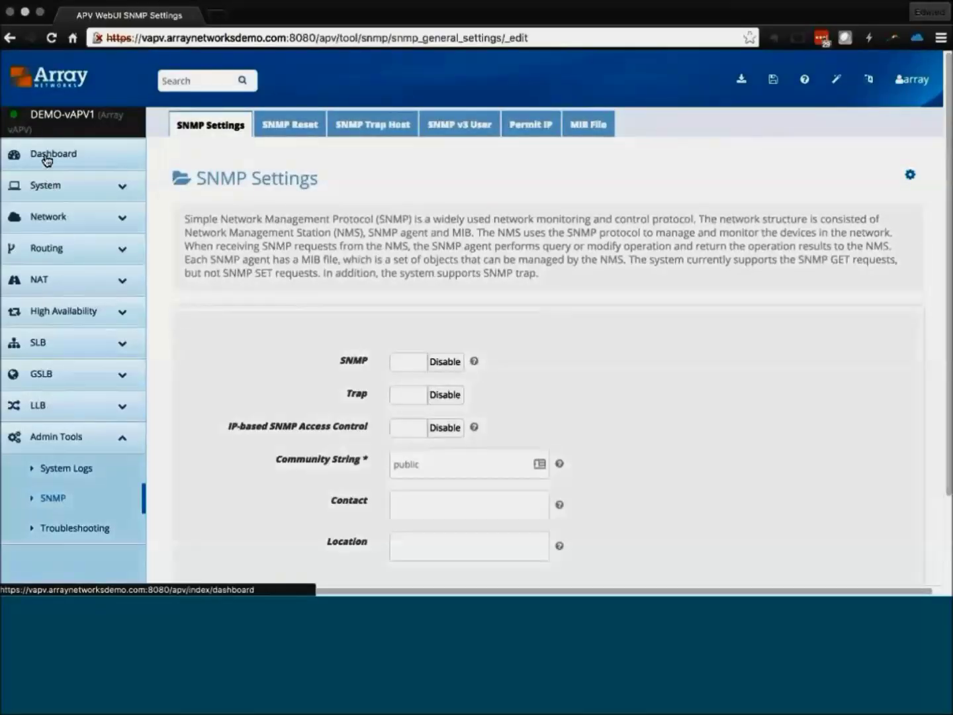
Return to the system's general host settings and display the list of downloadable documents, such as the User Manual and CLI Handbook
left_click(45, 186)
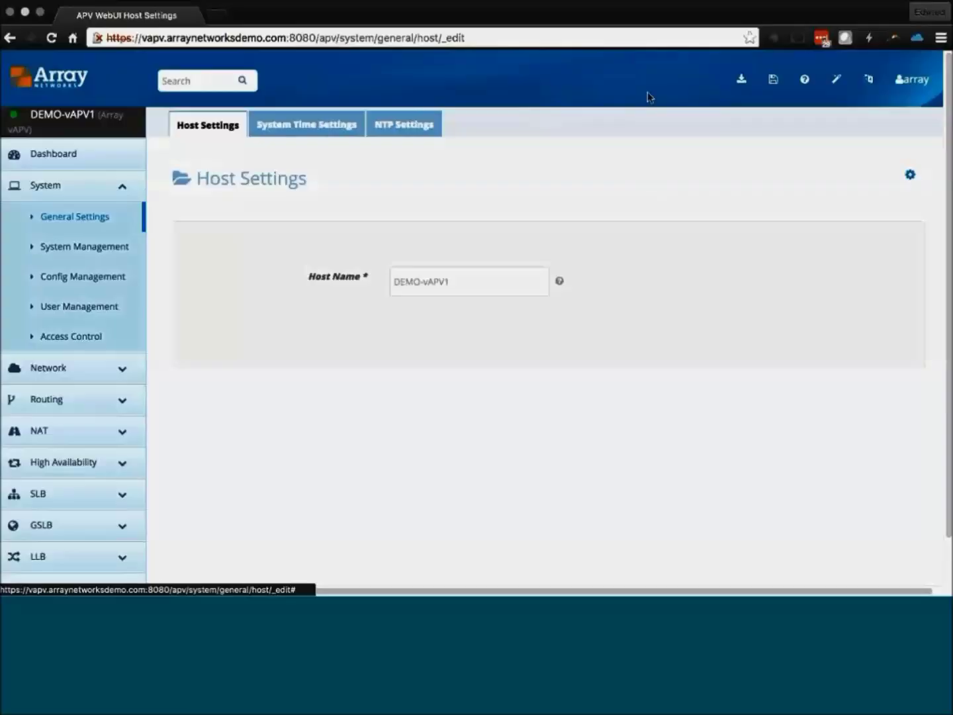
left_click(743, 85)
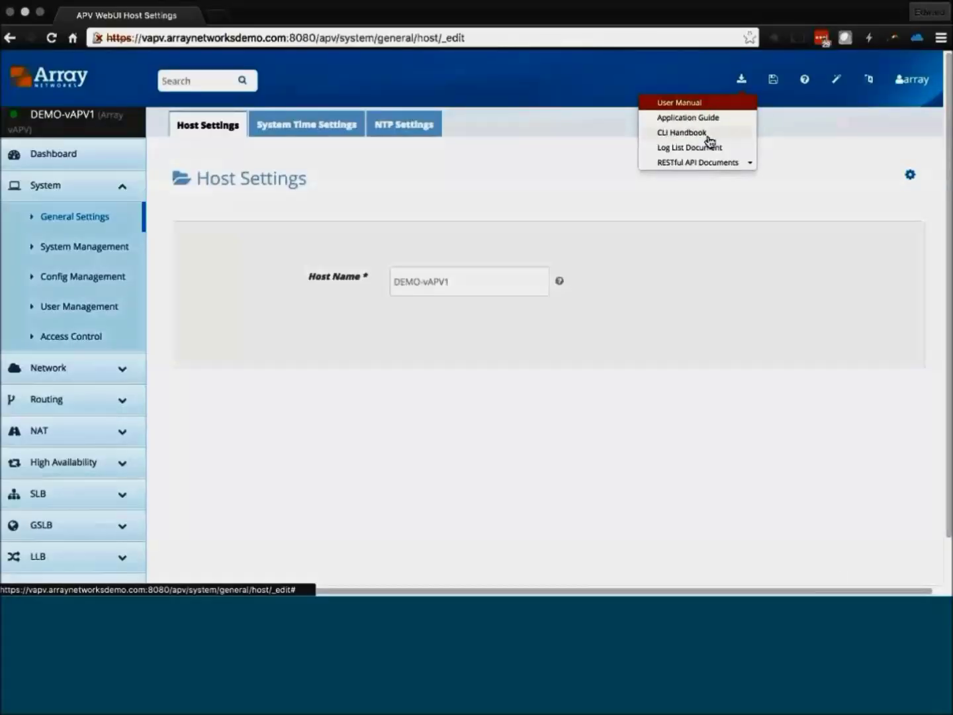
mouse_move(666, 164)
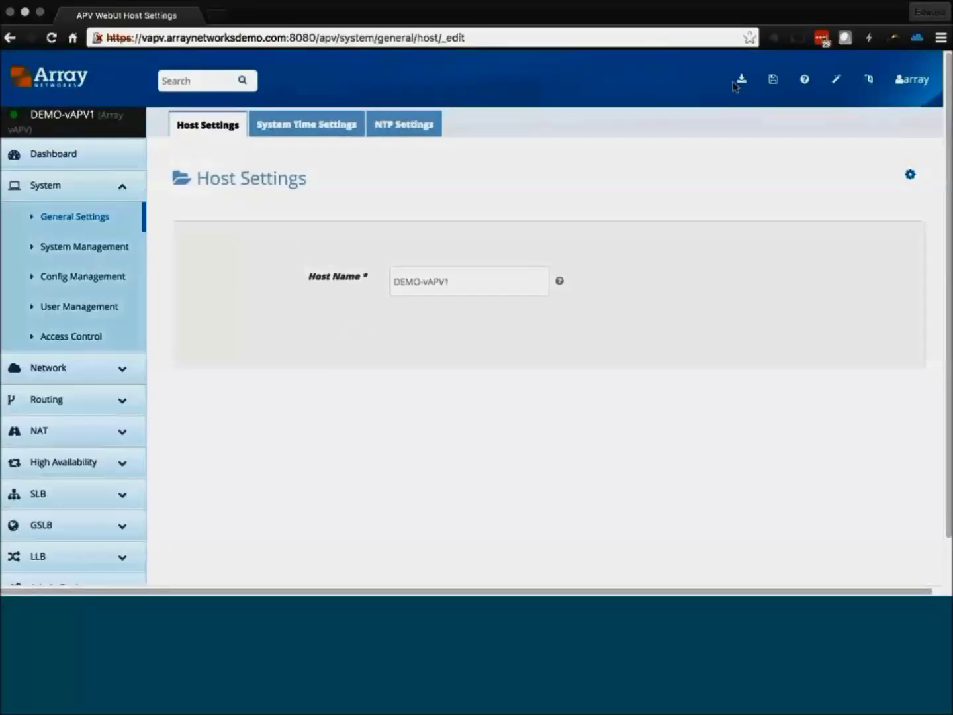
mouse_move(742, 86)
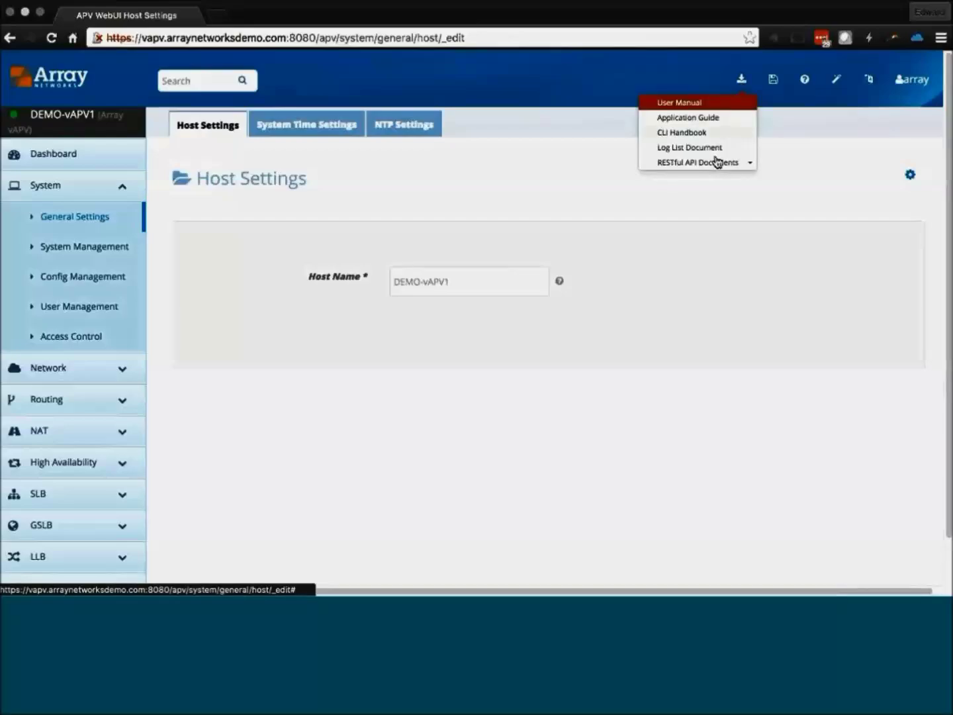